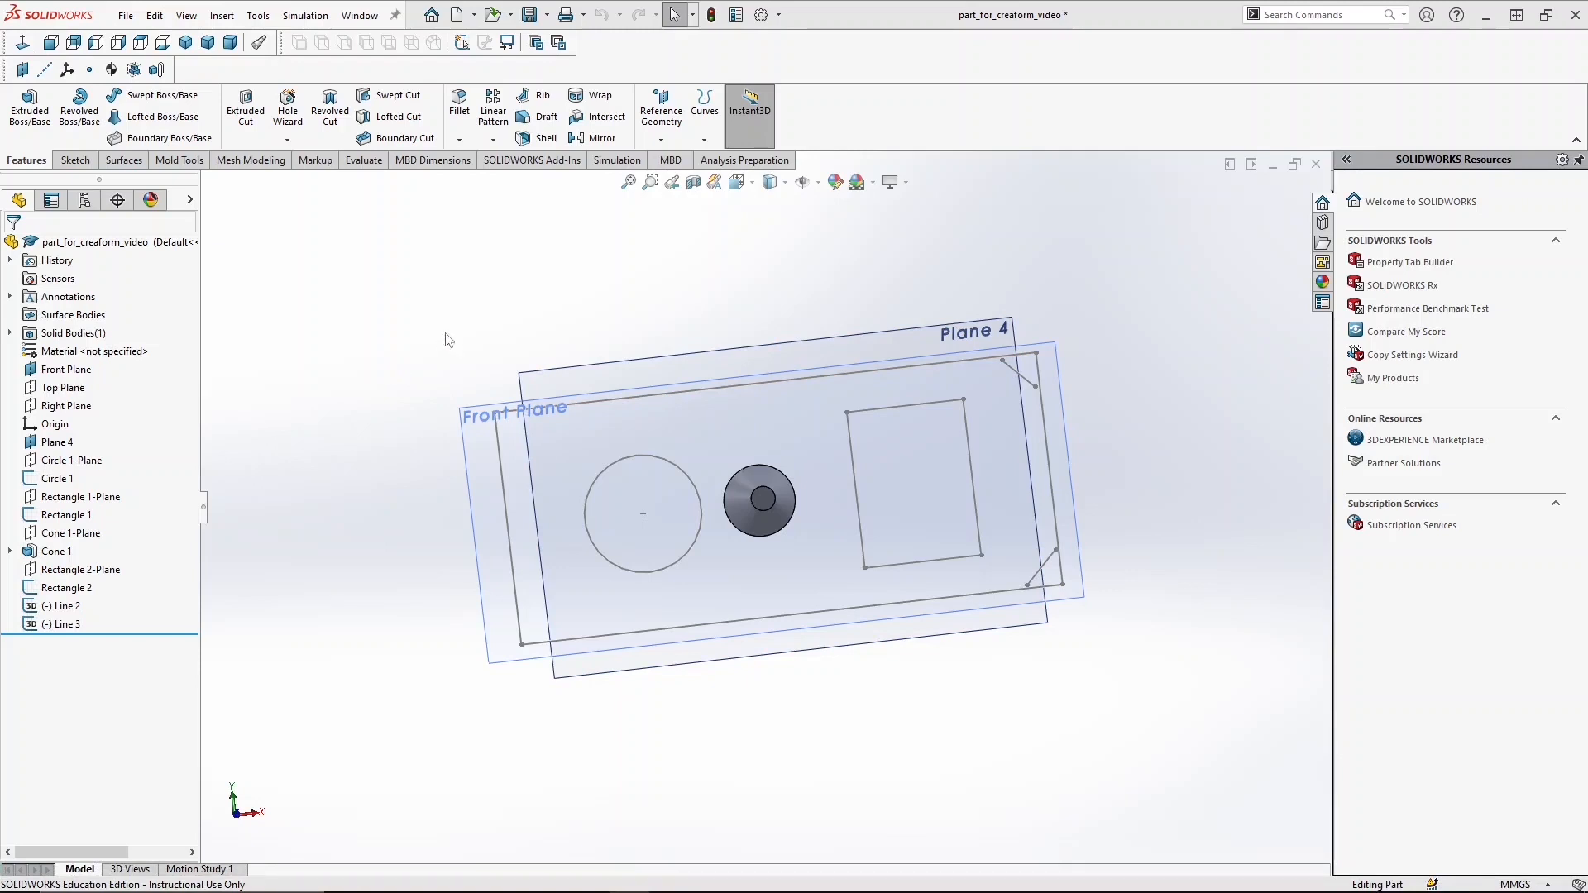
Examine the part's planes, circle, rectangles, cone and corner lines from several angles
middle_drag(645, 290, 871, 299)
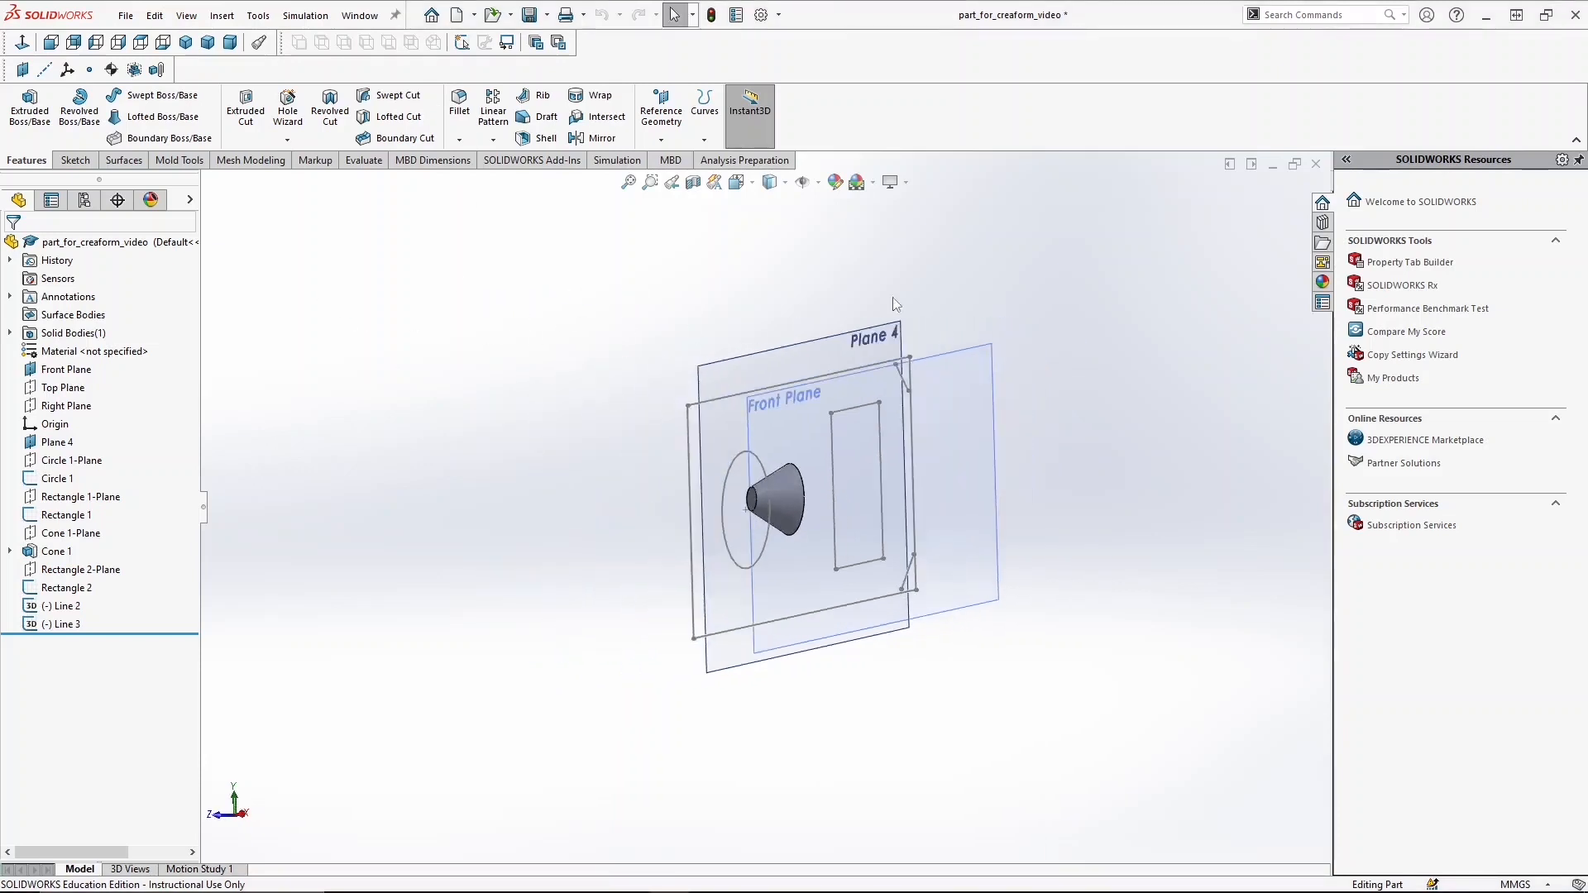
mouse_move(1080, 335)
middle_down()
mouse_move(996, 435)
mouse_move(1050, 418)
mouse_move(713, 381)
middle_up()
middle_drag(540, 404, 718, 415)
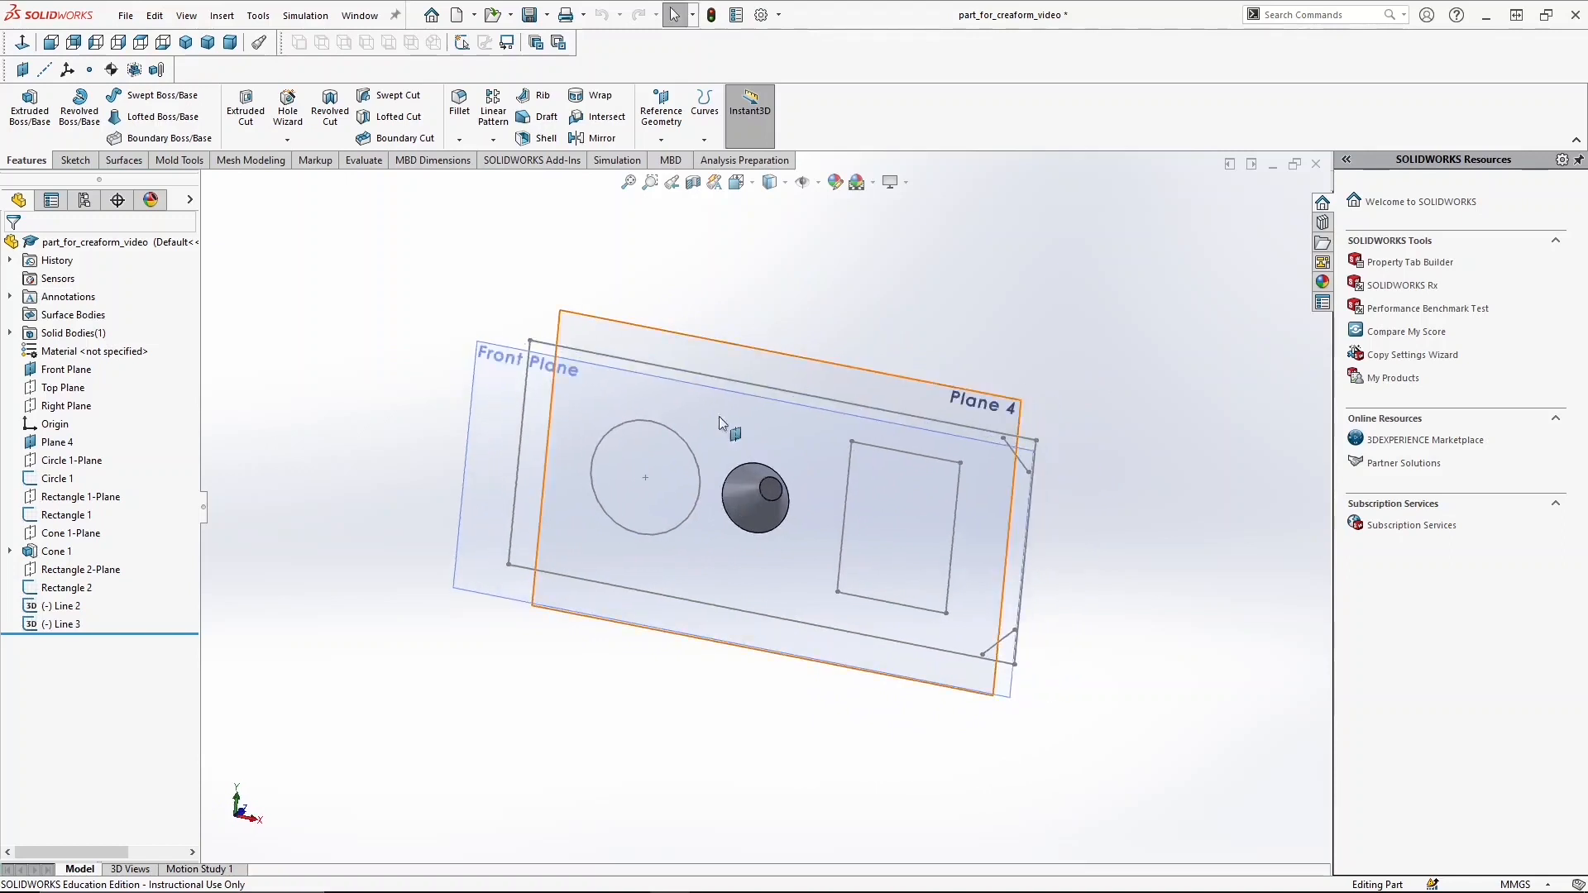
middle_drag(439, 365, 410, 446)
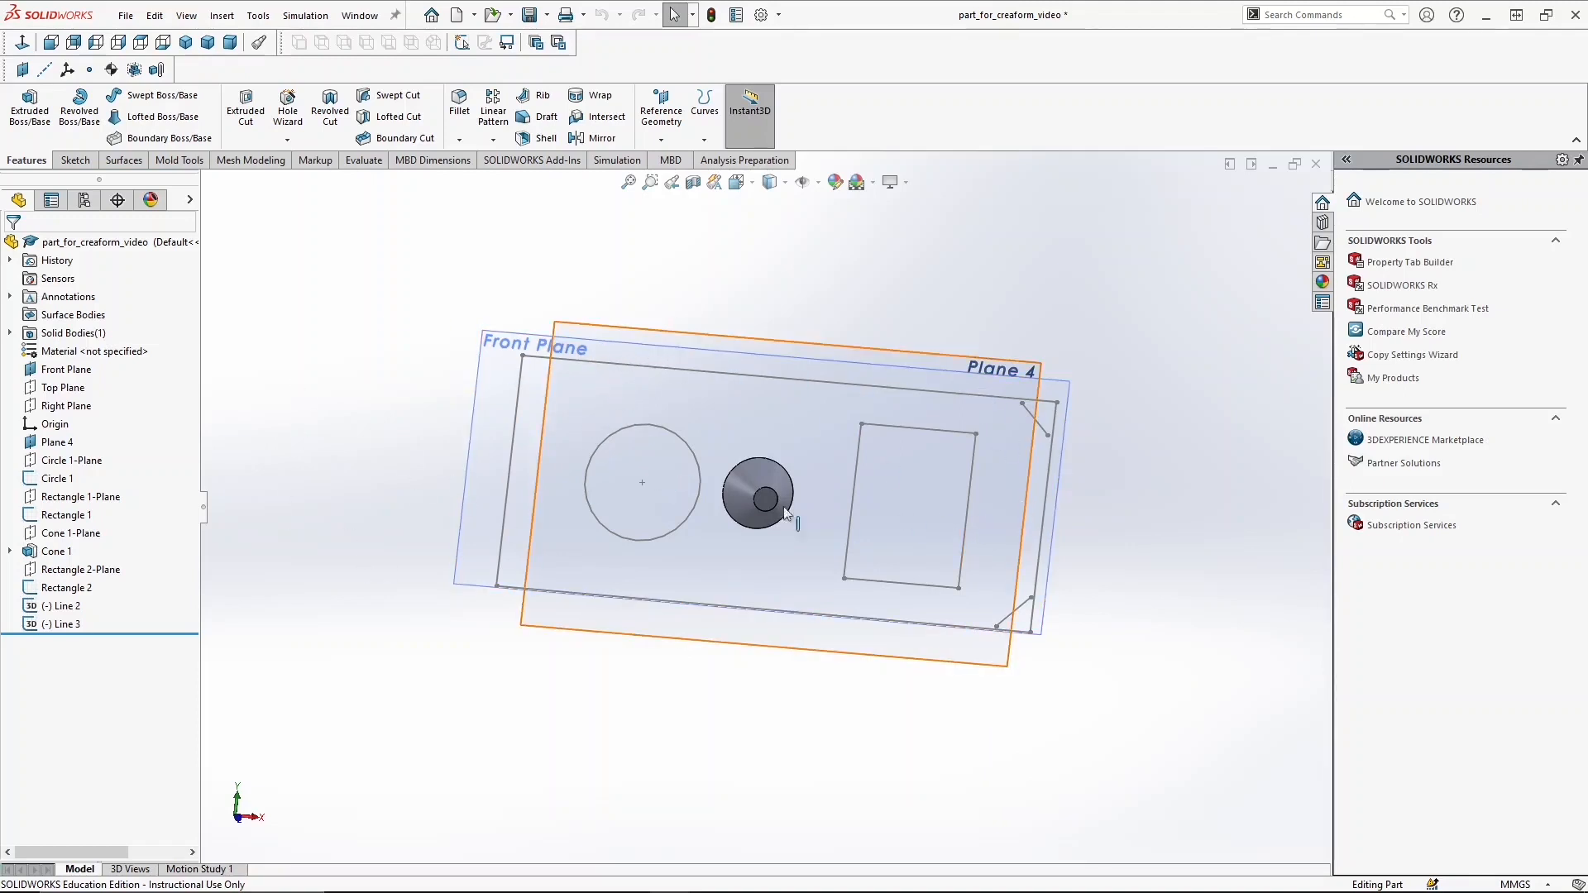
middle_drag(1134, 463, 987, 420)
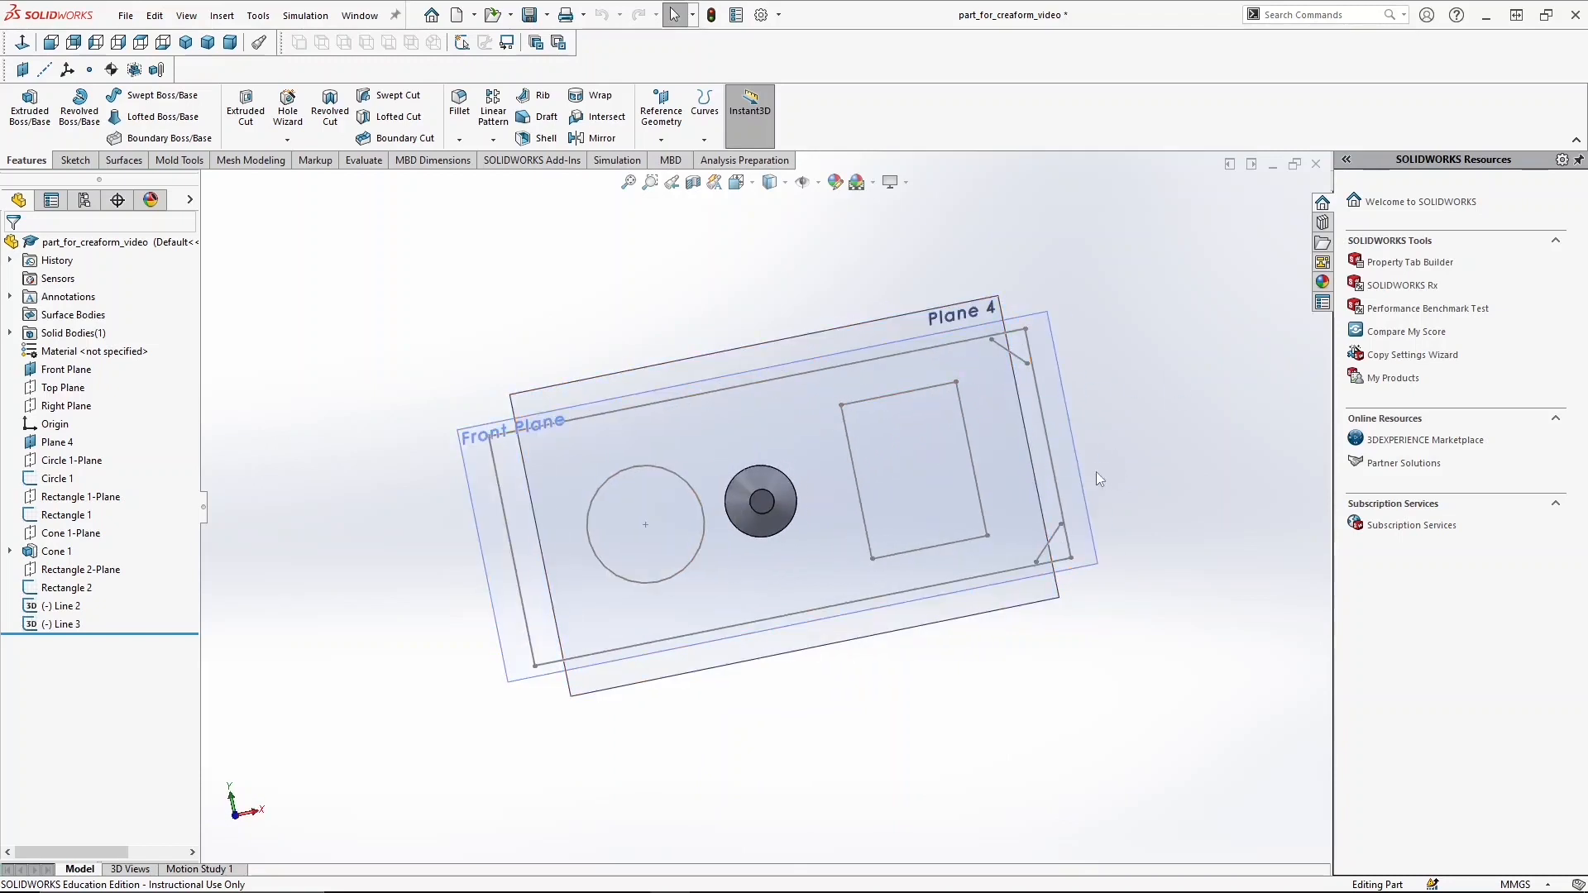
middle_drag(1094, 355, 761, 402)
middle_drag(930, 375, 773, 384)
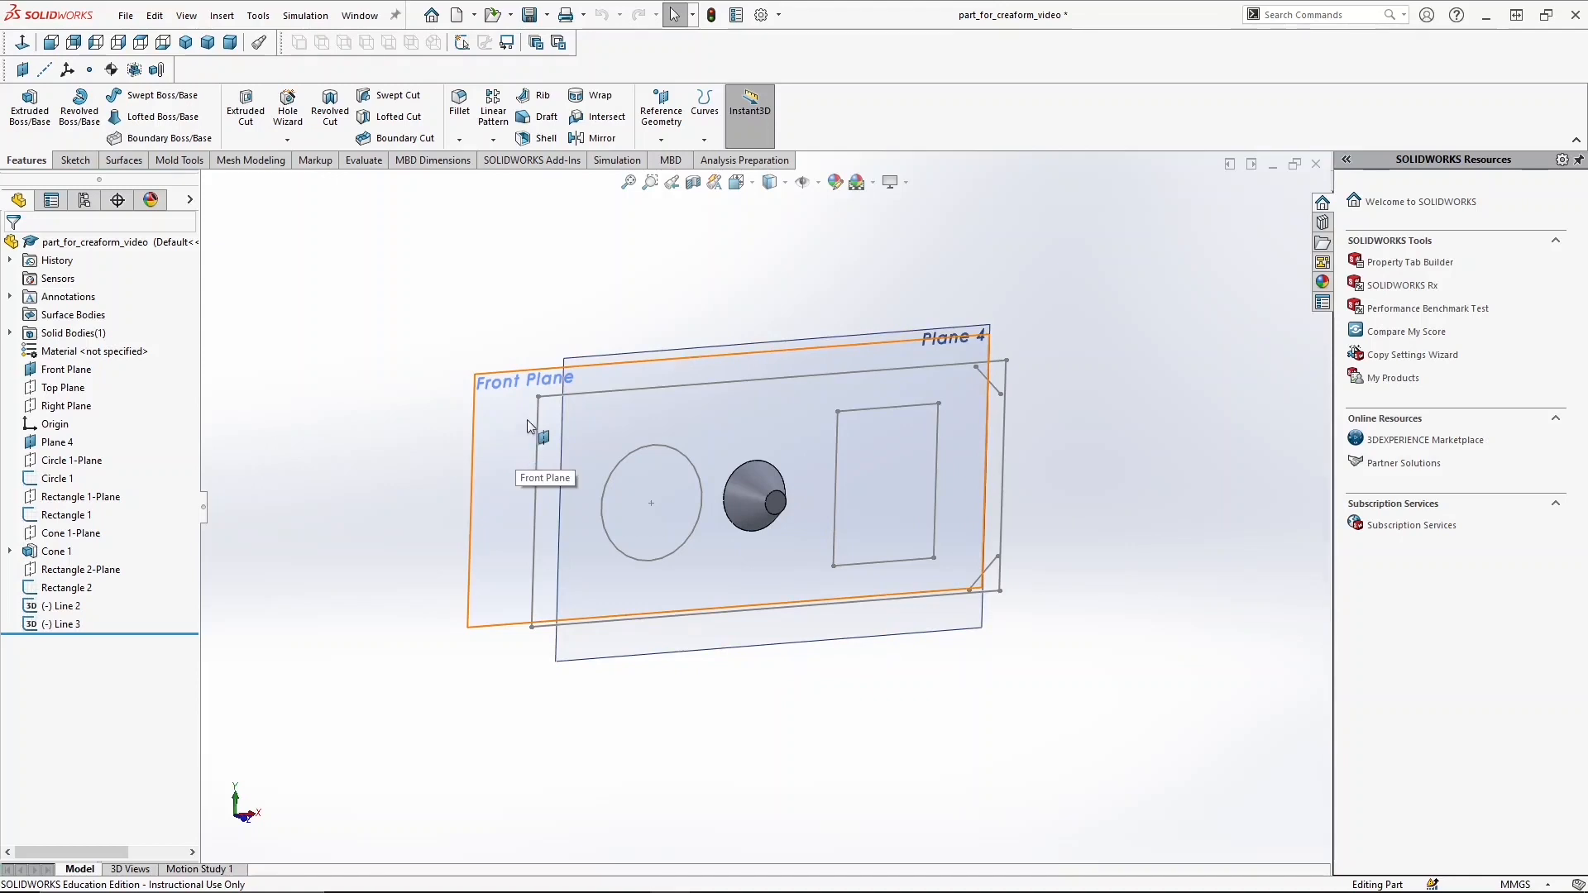
middle_drag(309, 386, 281, 369)
middle_drag(1075, 480, 1059, 468)
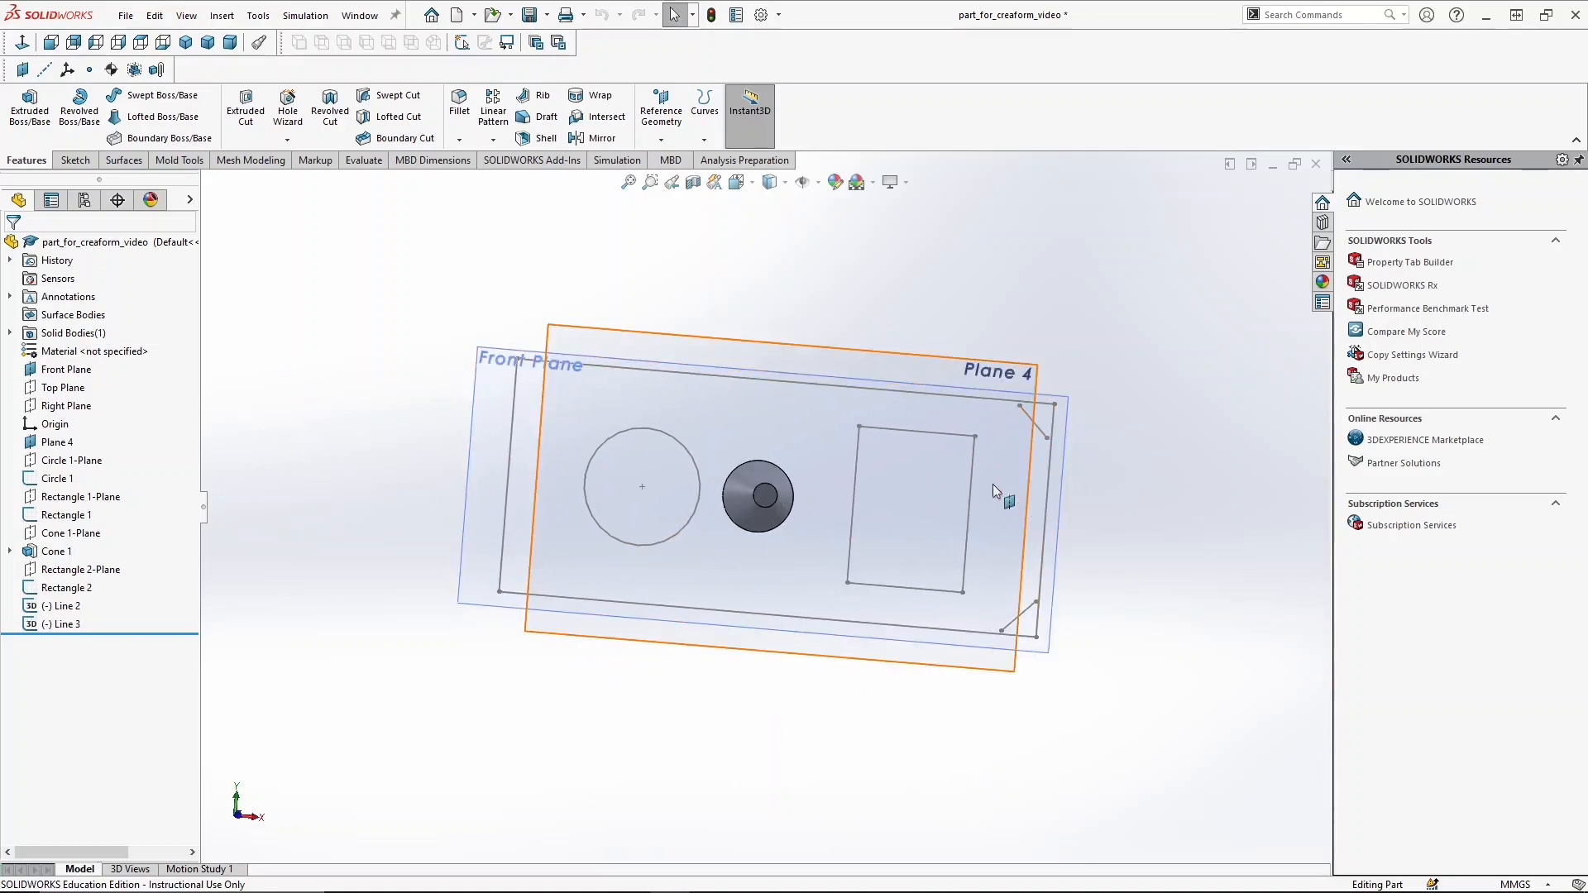
middle_drag(1141, 473, 1035, 445)
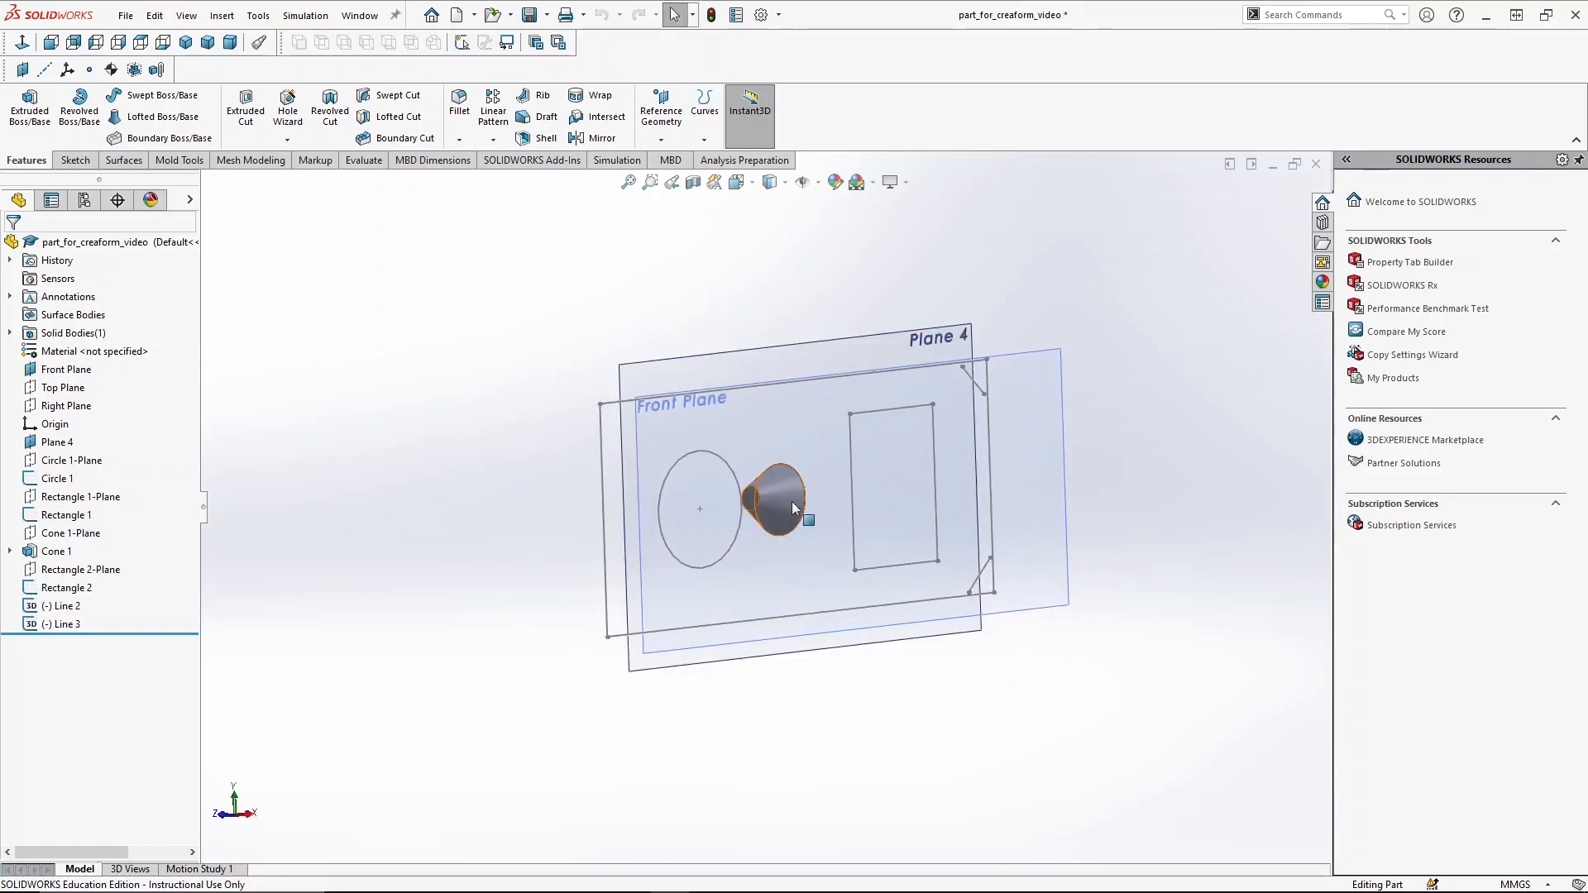
Edit the cone feature and set its blind extrusion depth to 20.46818934 mm
right_click(767, 502)
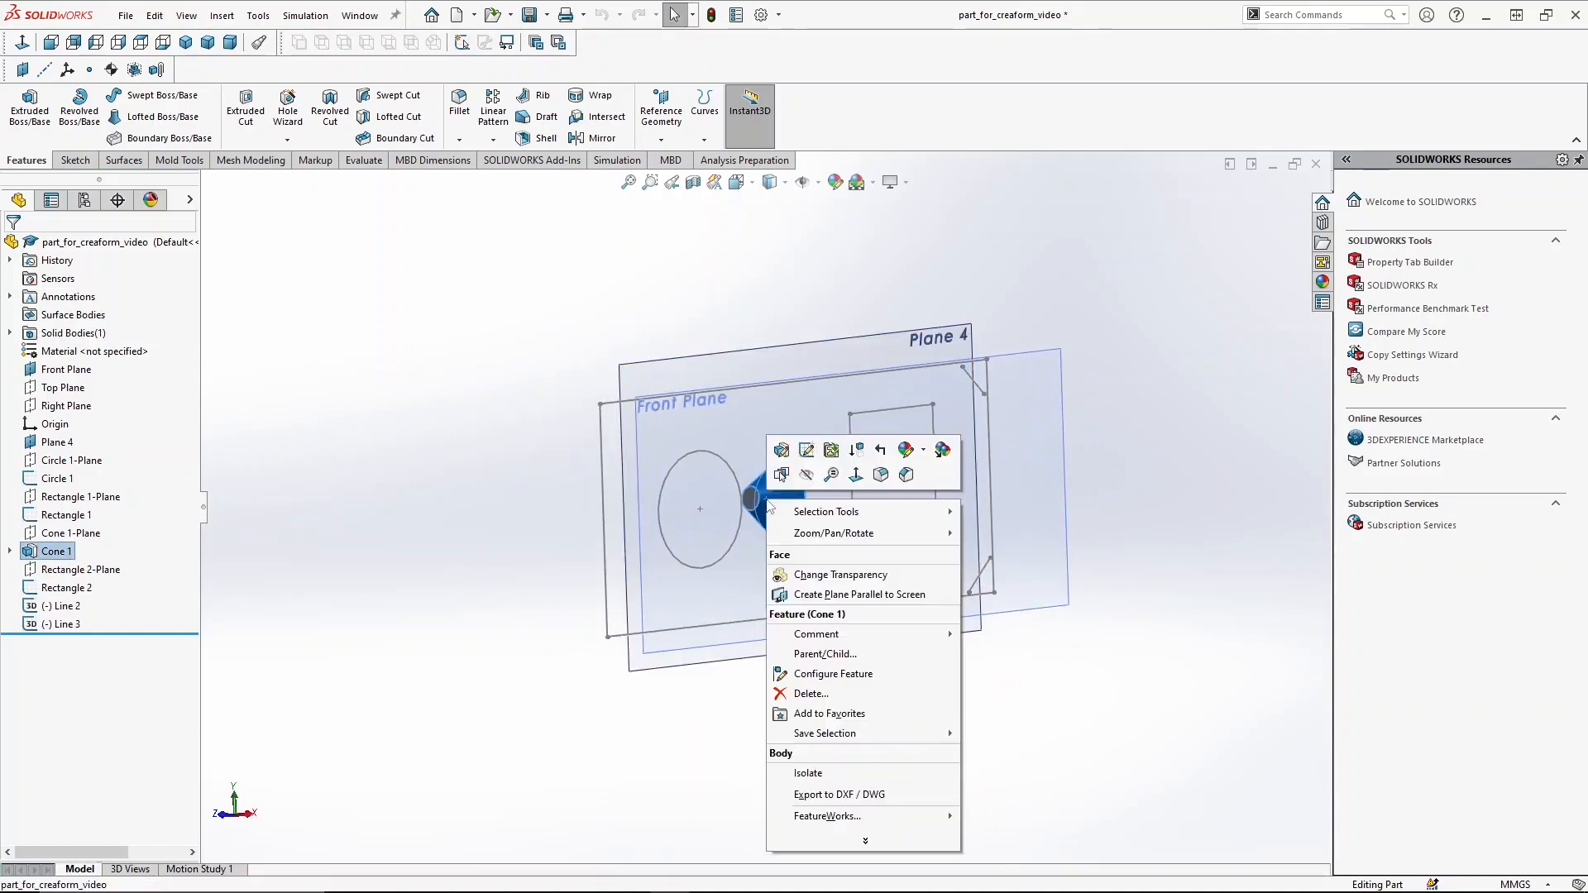
click(781, 450)
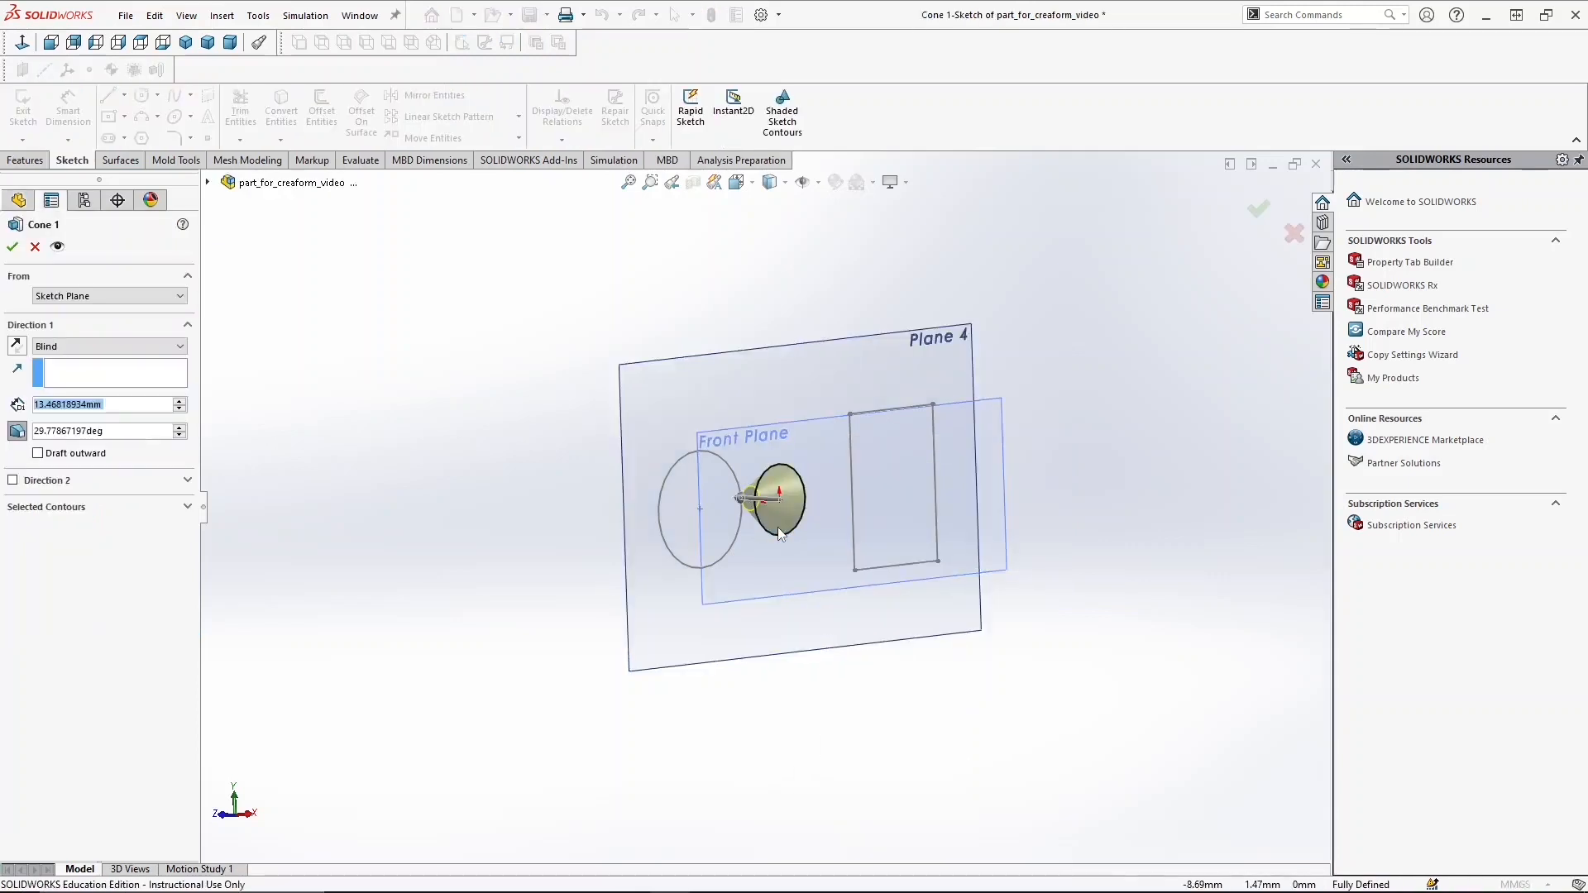
click(40, 405)
key(Right)
key(Left)
key(Right)
key(BackSpace)
key(BackSpace)
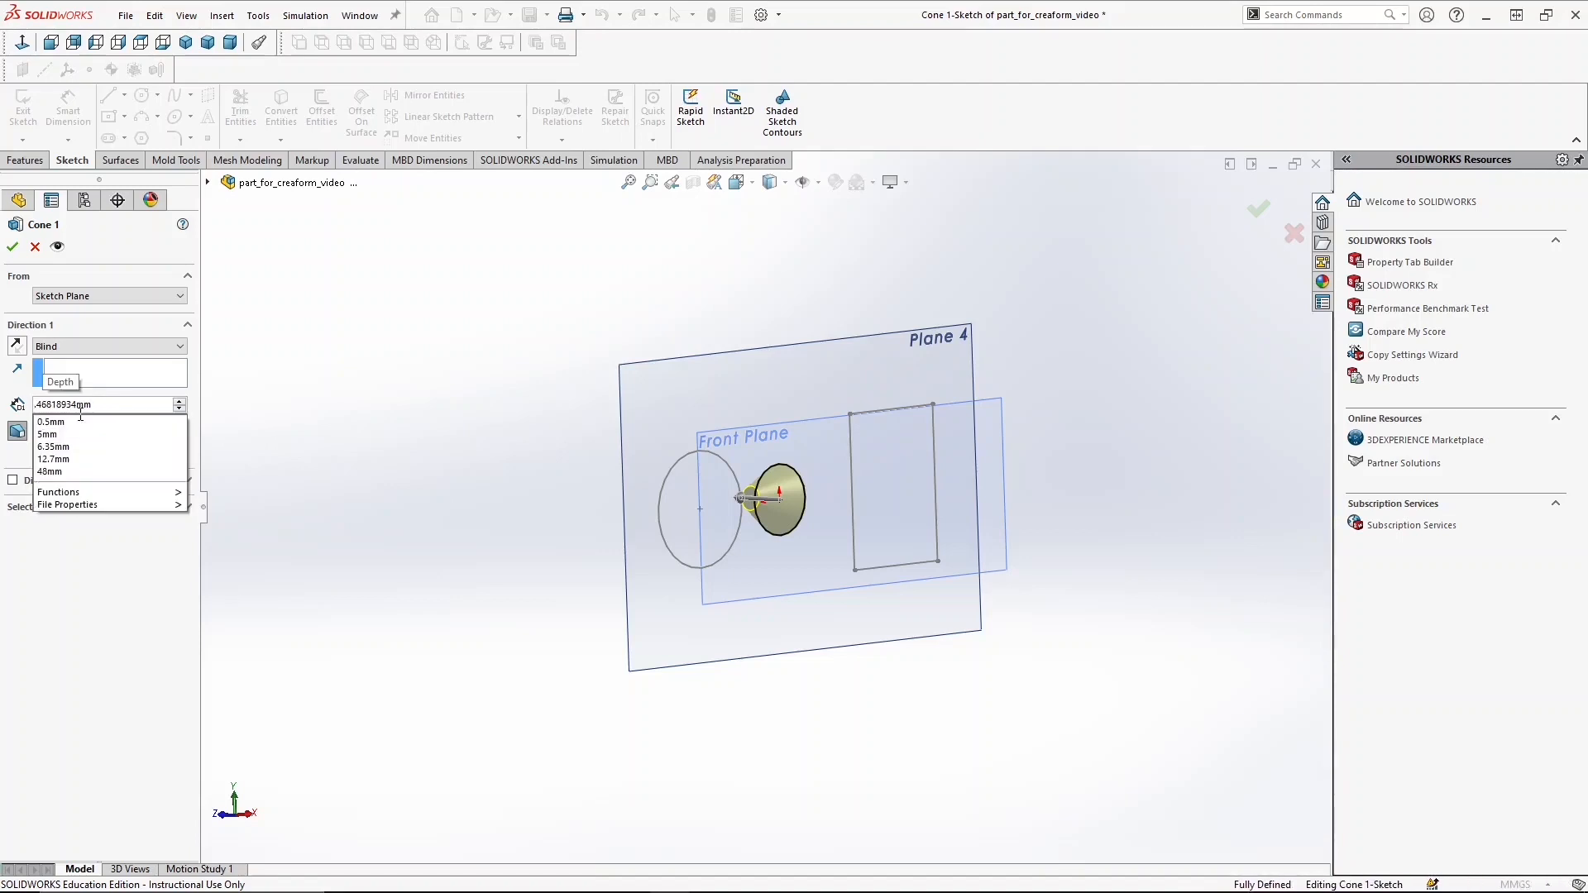
text(20)
key(Return)
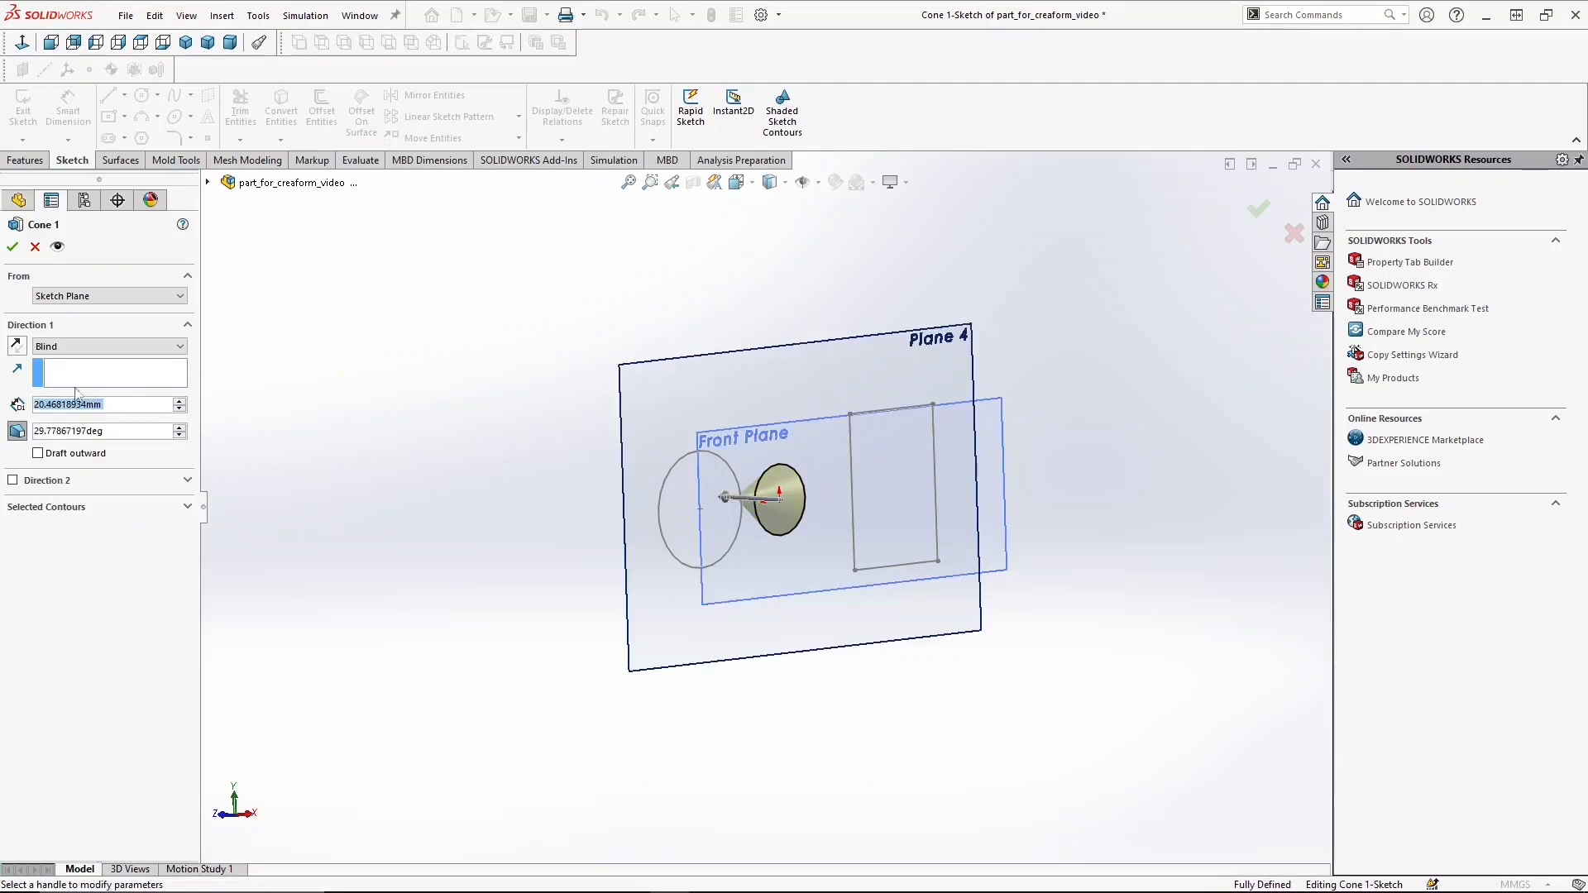
click(13, 247)
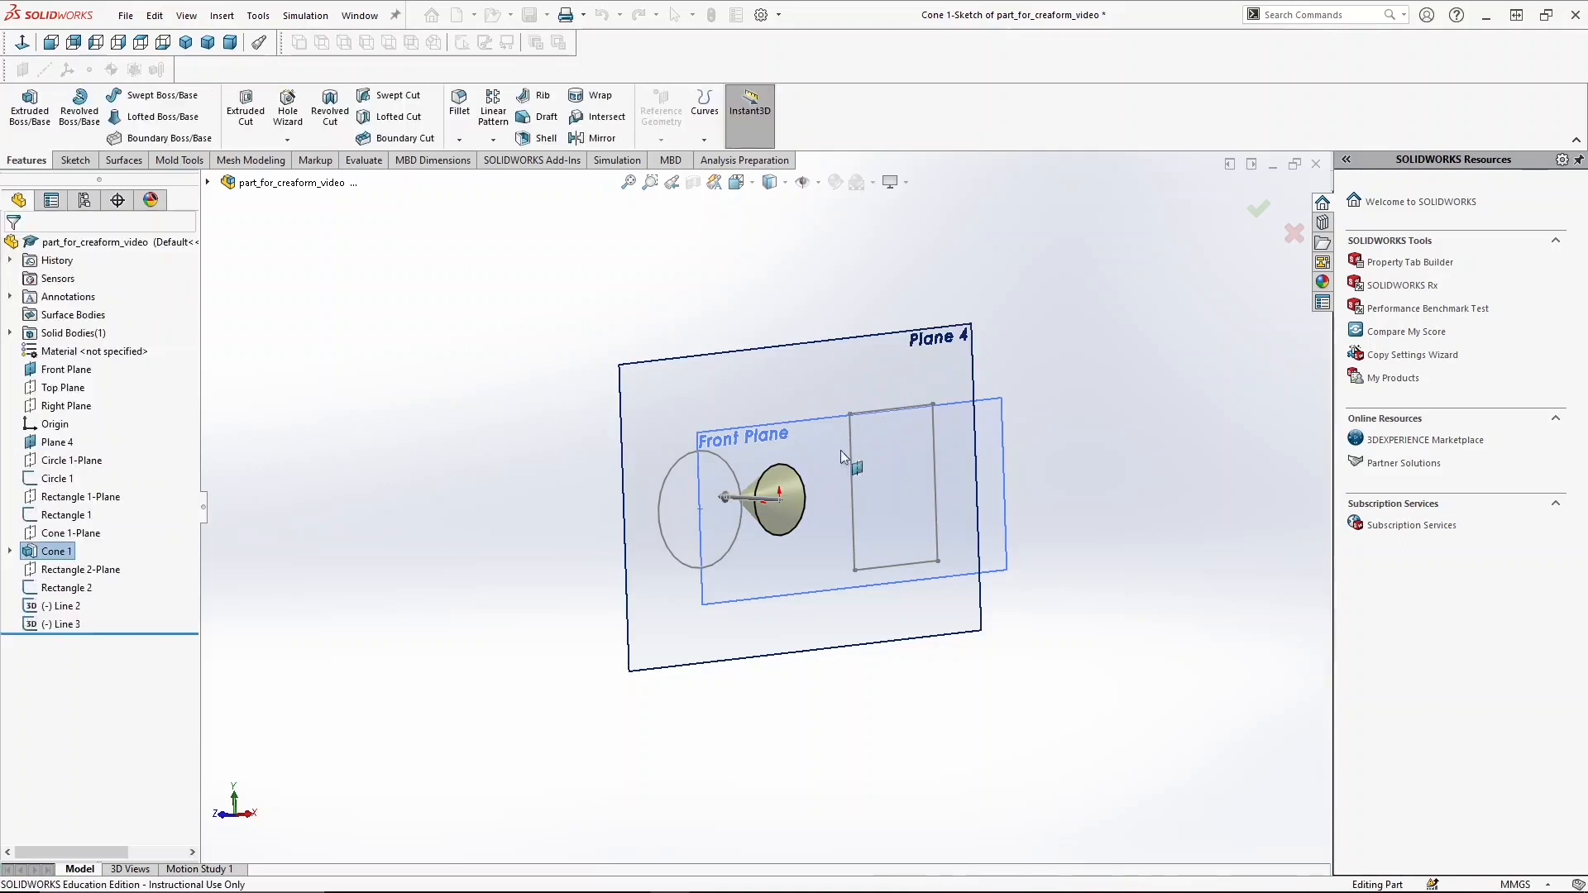
Hide the cone, Plane 4 and the Front Plane so only the sketch geometry stays displayed
middle_drag(840, 450, 707, 464)
middle_drag(1099, 459, 1170, 473)
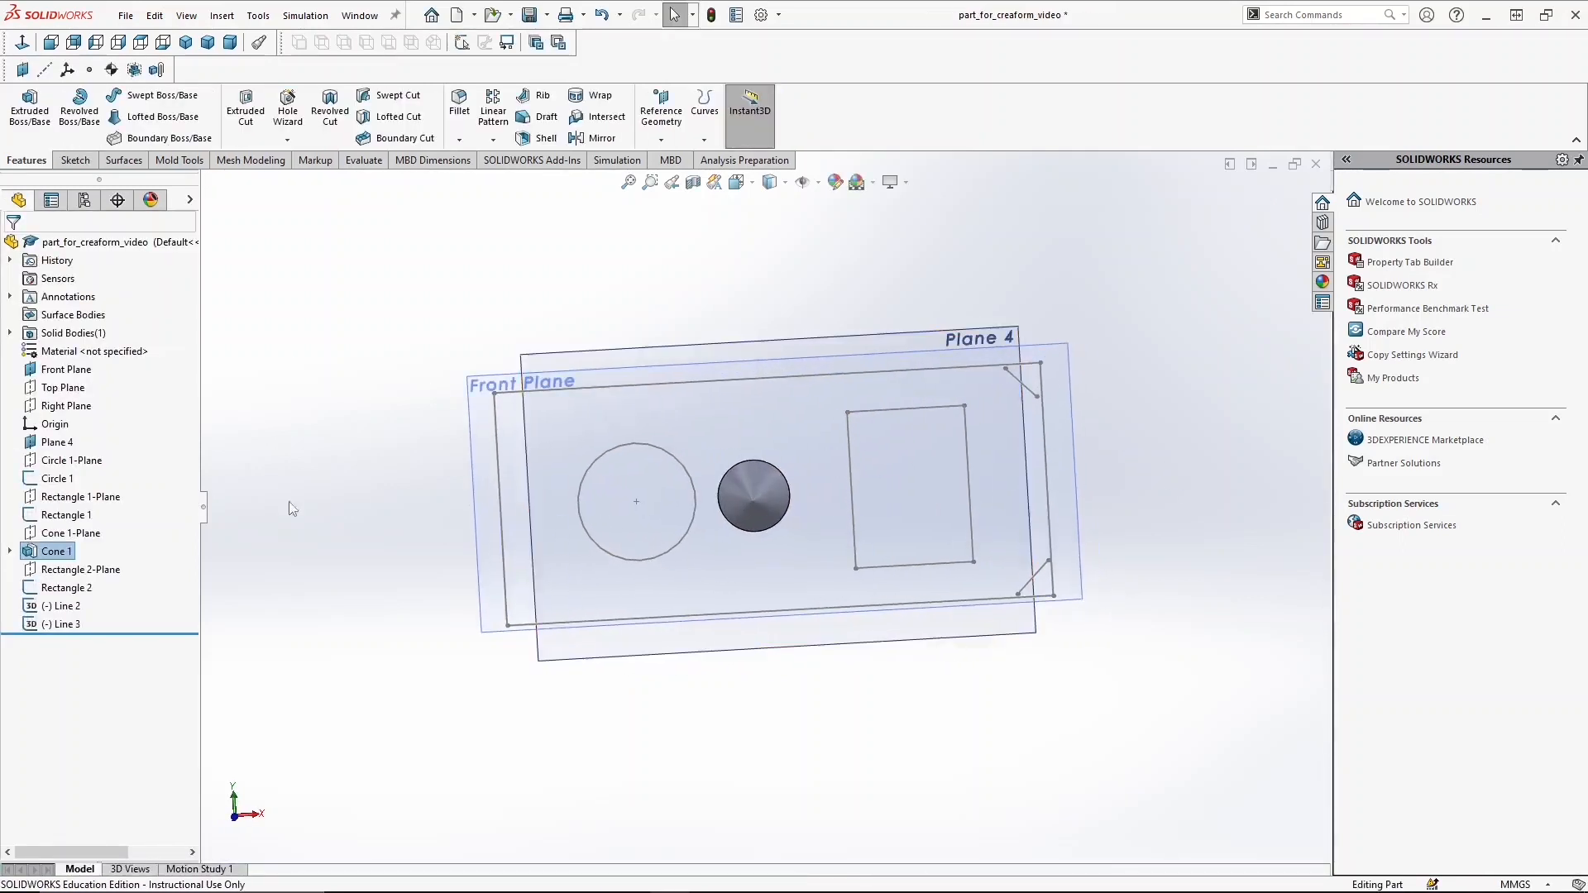
right_click(56, 551)
click(68, 498)
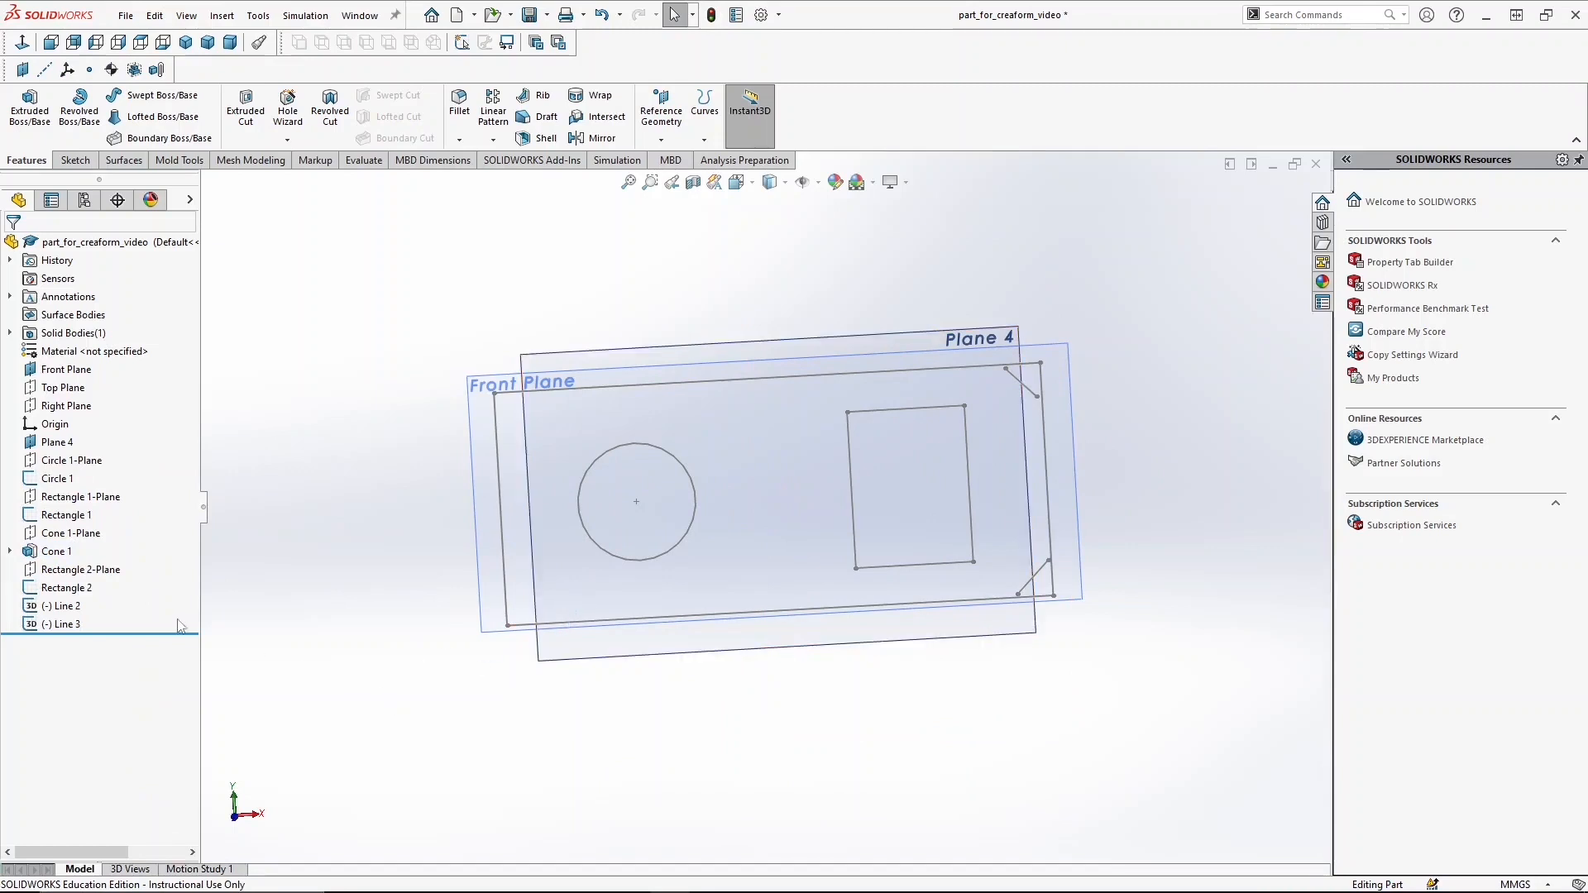
right_click(56, 442)
click(69, 390)
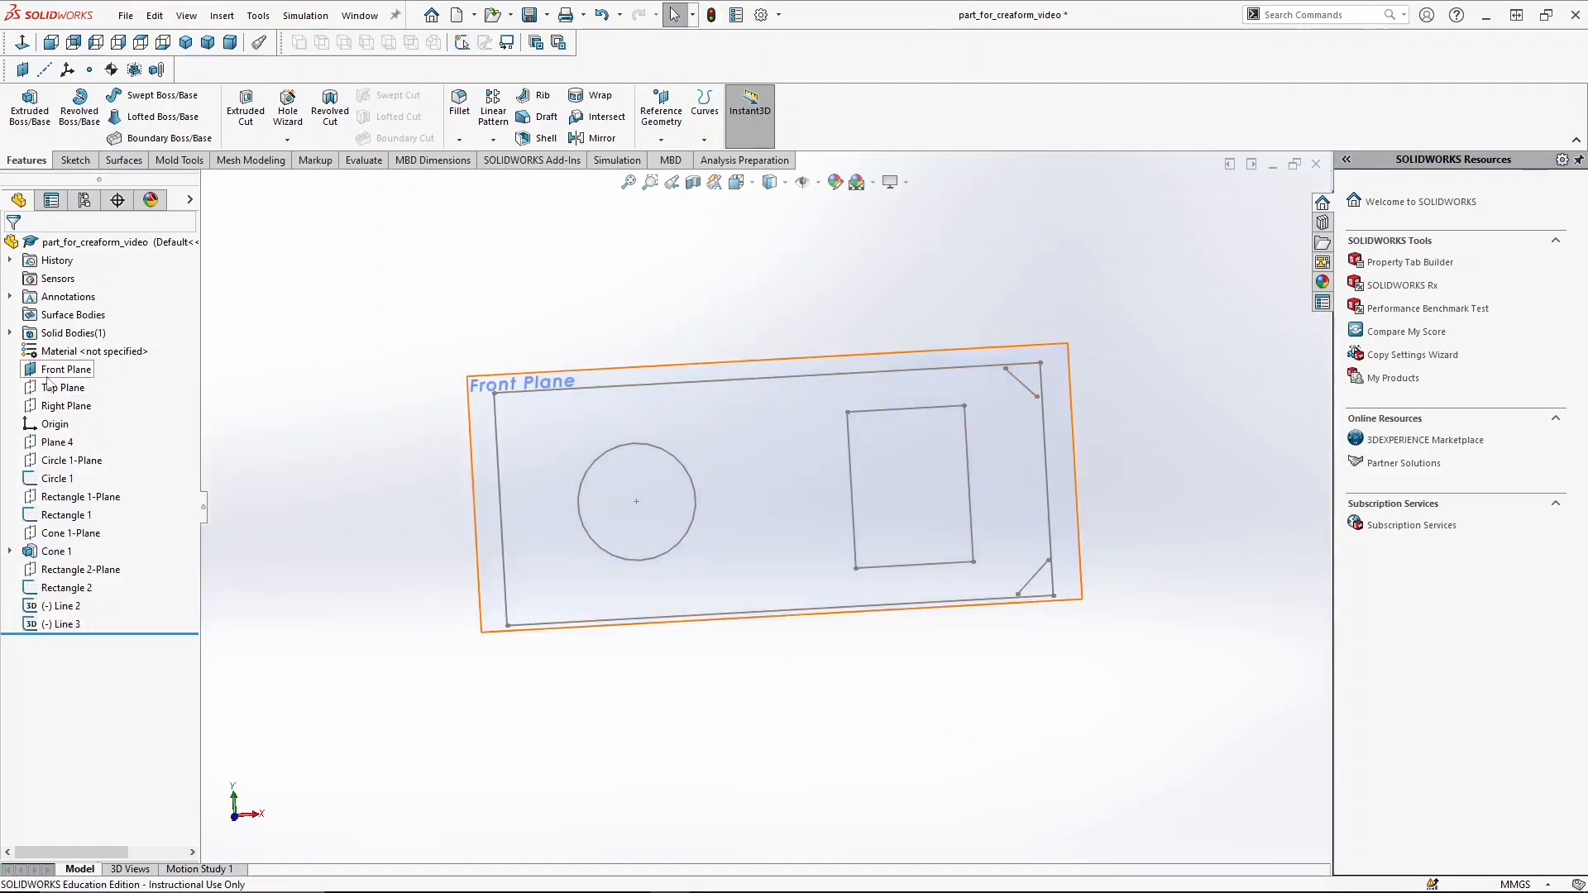
right_click(51, 370)
click(102, 354)
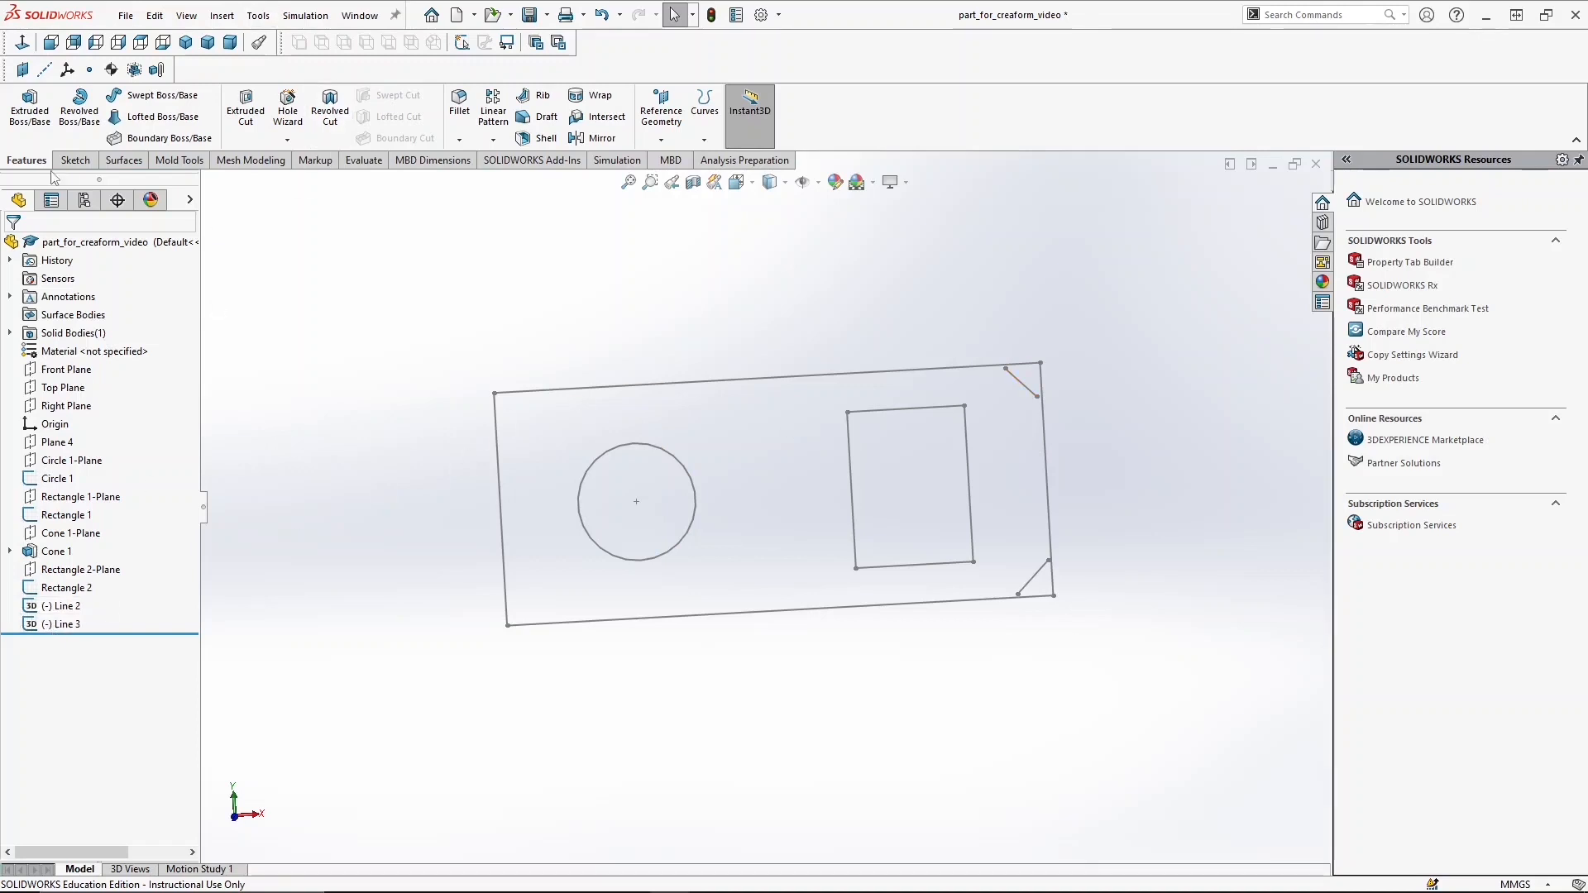
Start a new sketch on the Front Plane
click(75, 160)
click(17, 111)
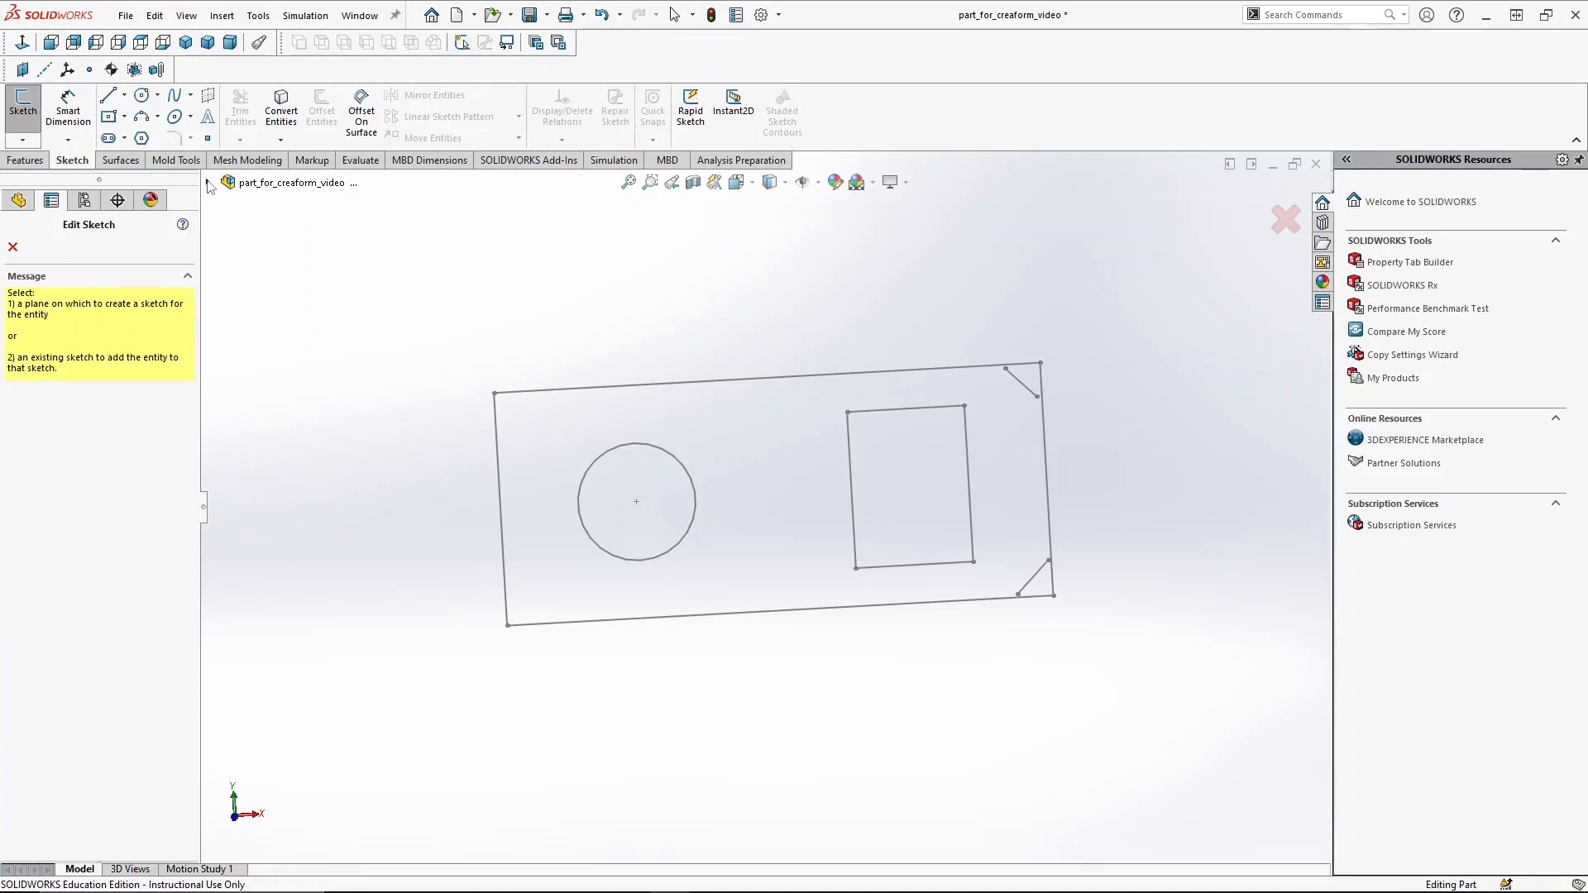
click(208, 182)
click(288, 328)
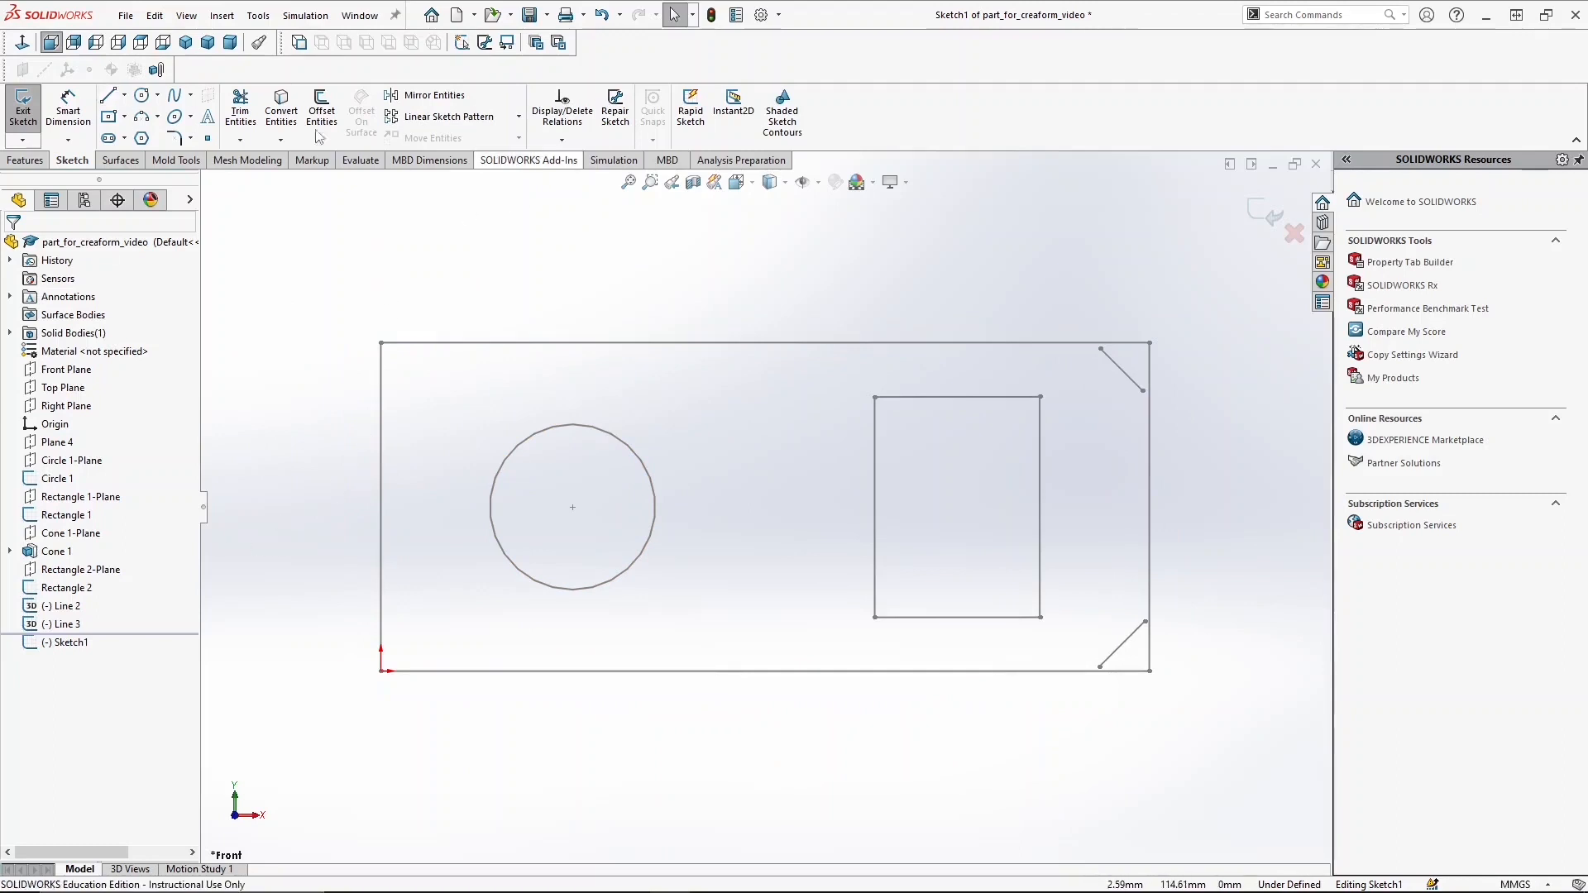
Convert the outer rectangle, circle, inner rectangle and both diagonal corner lines into sketch entities, using chain selection
click(277, 103)
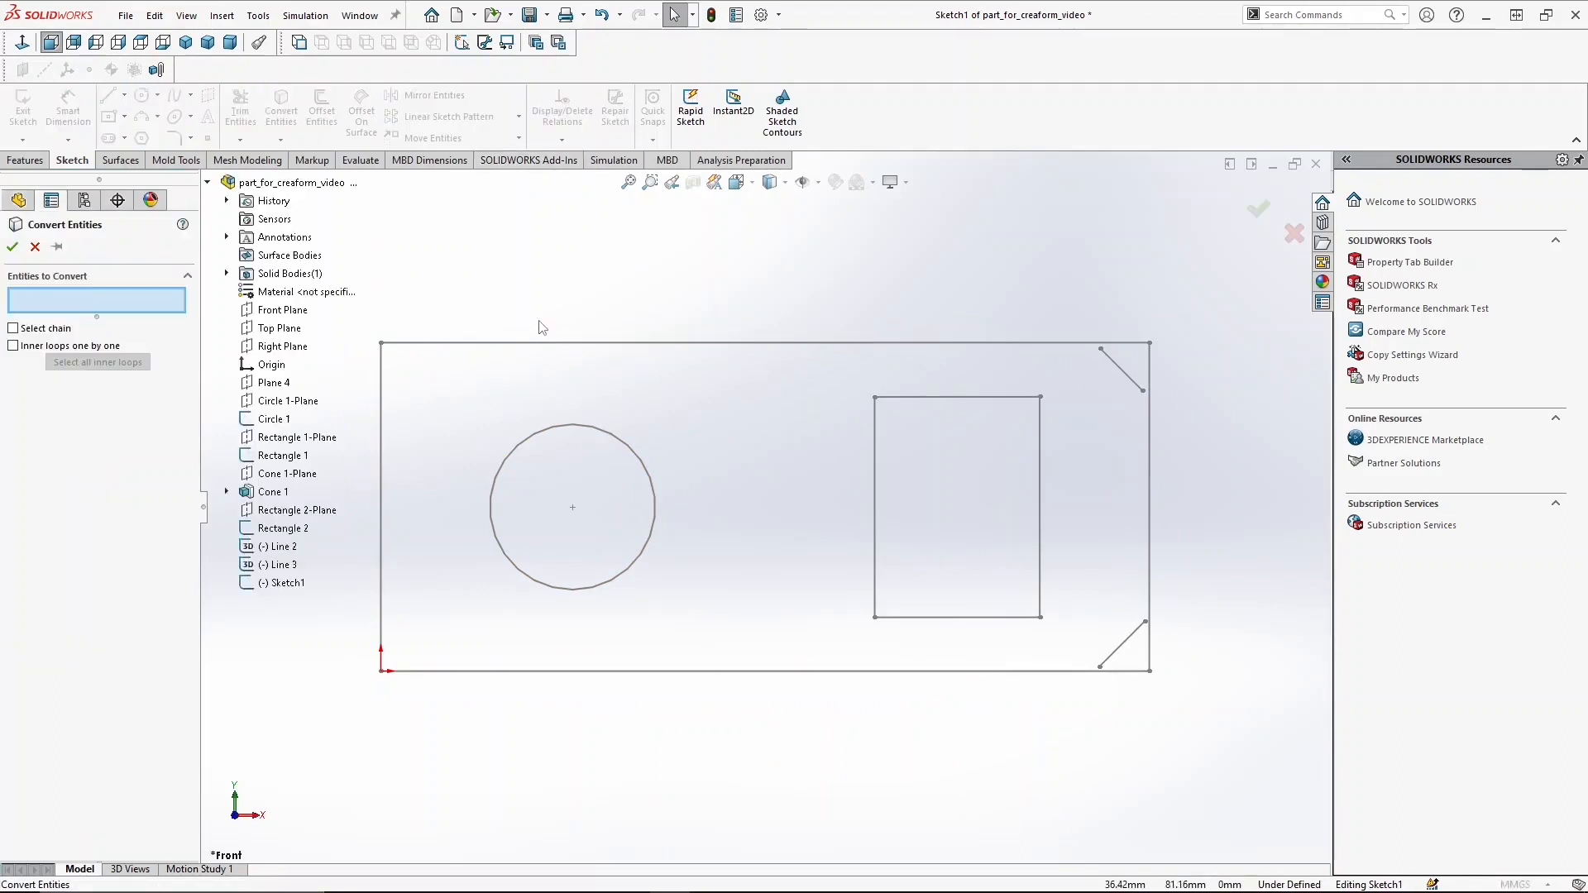
click(23, 329)
click(496, 342)
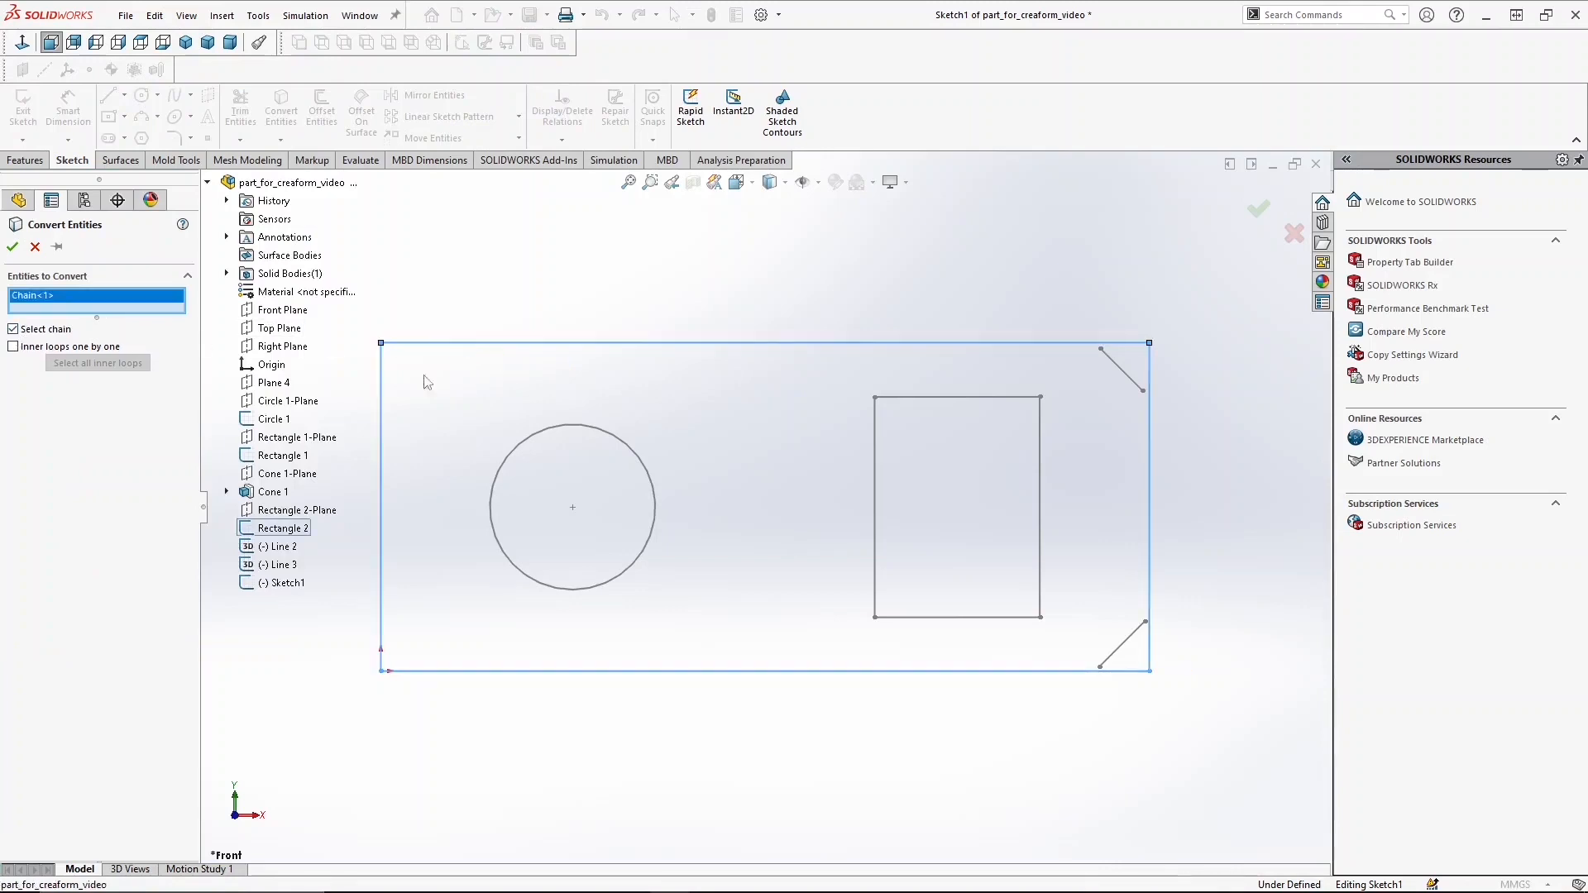
click(616, 437)
click(988, 399)
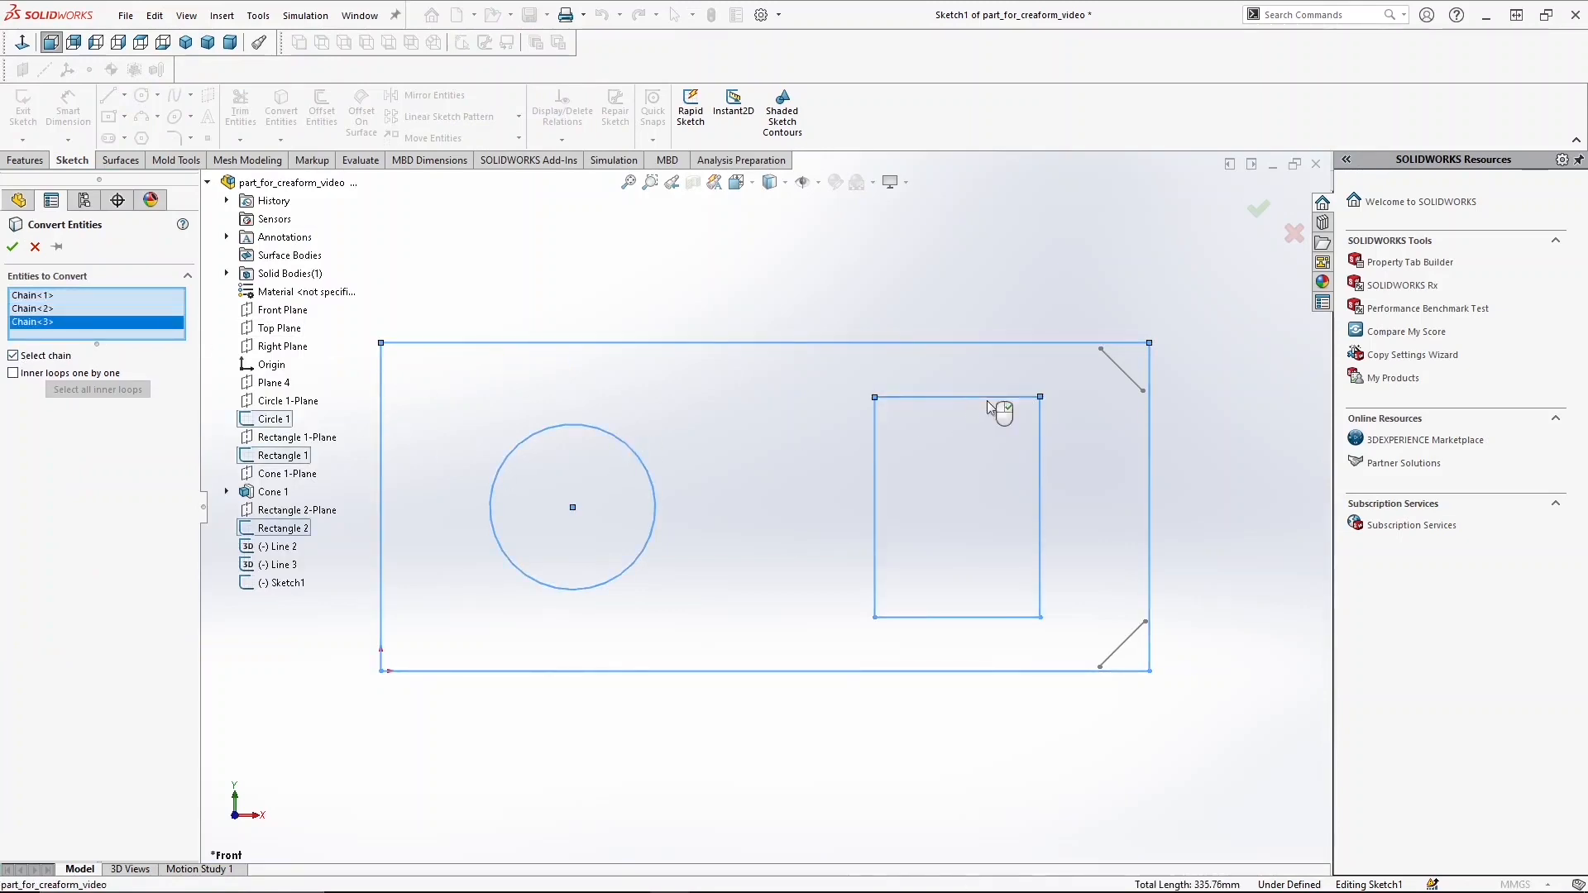
click(1131, 378)
click(1136, 638)
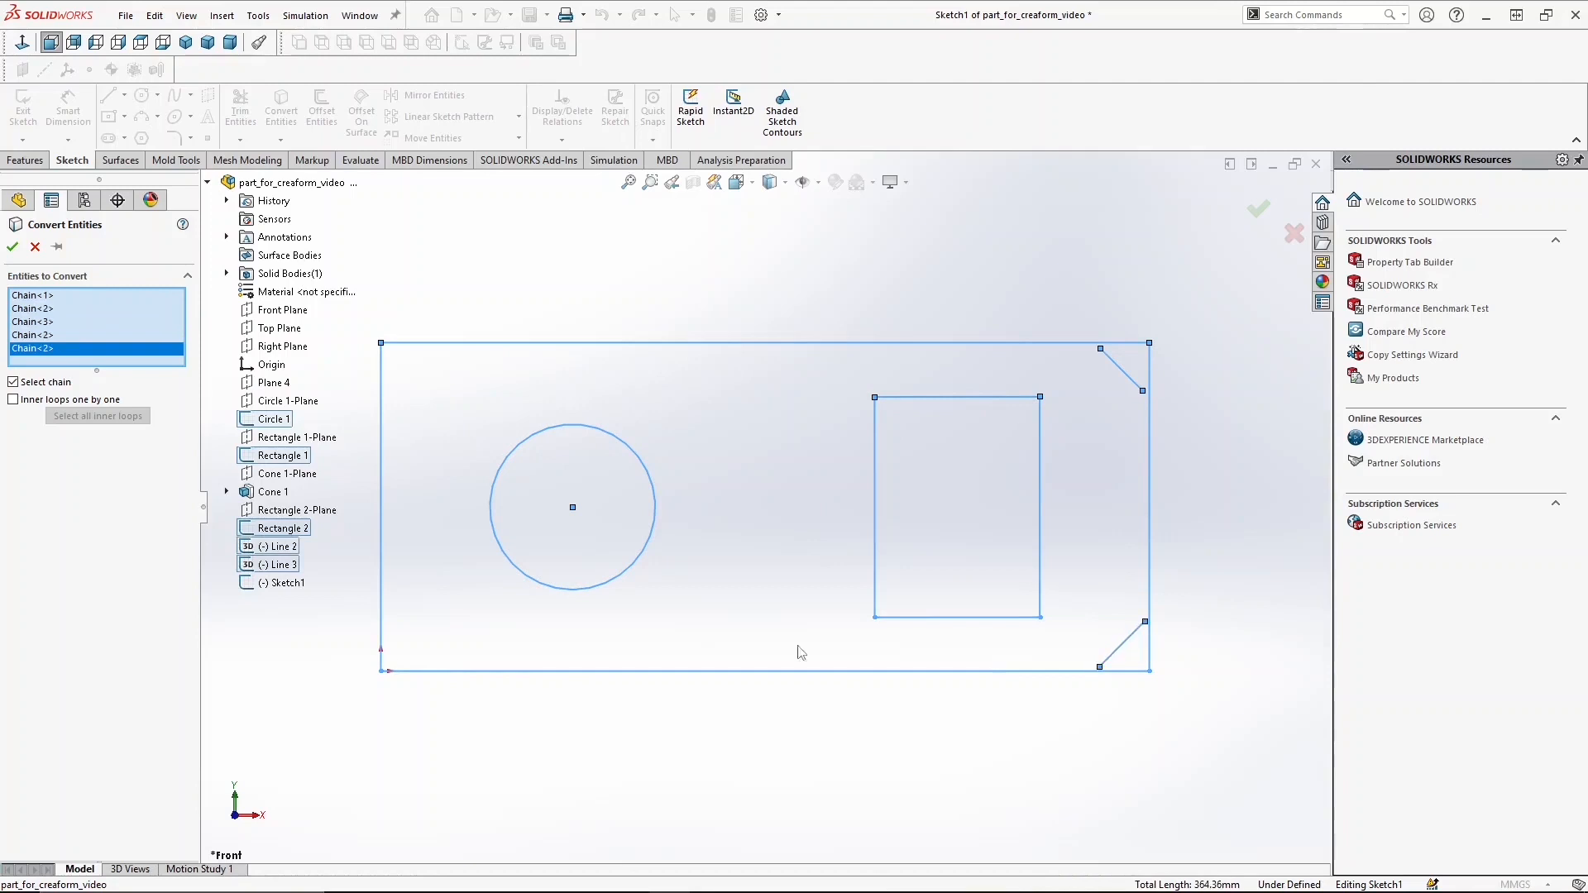
click(11, 247)
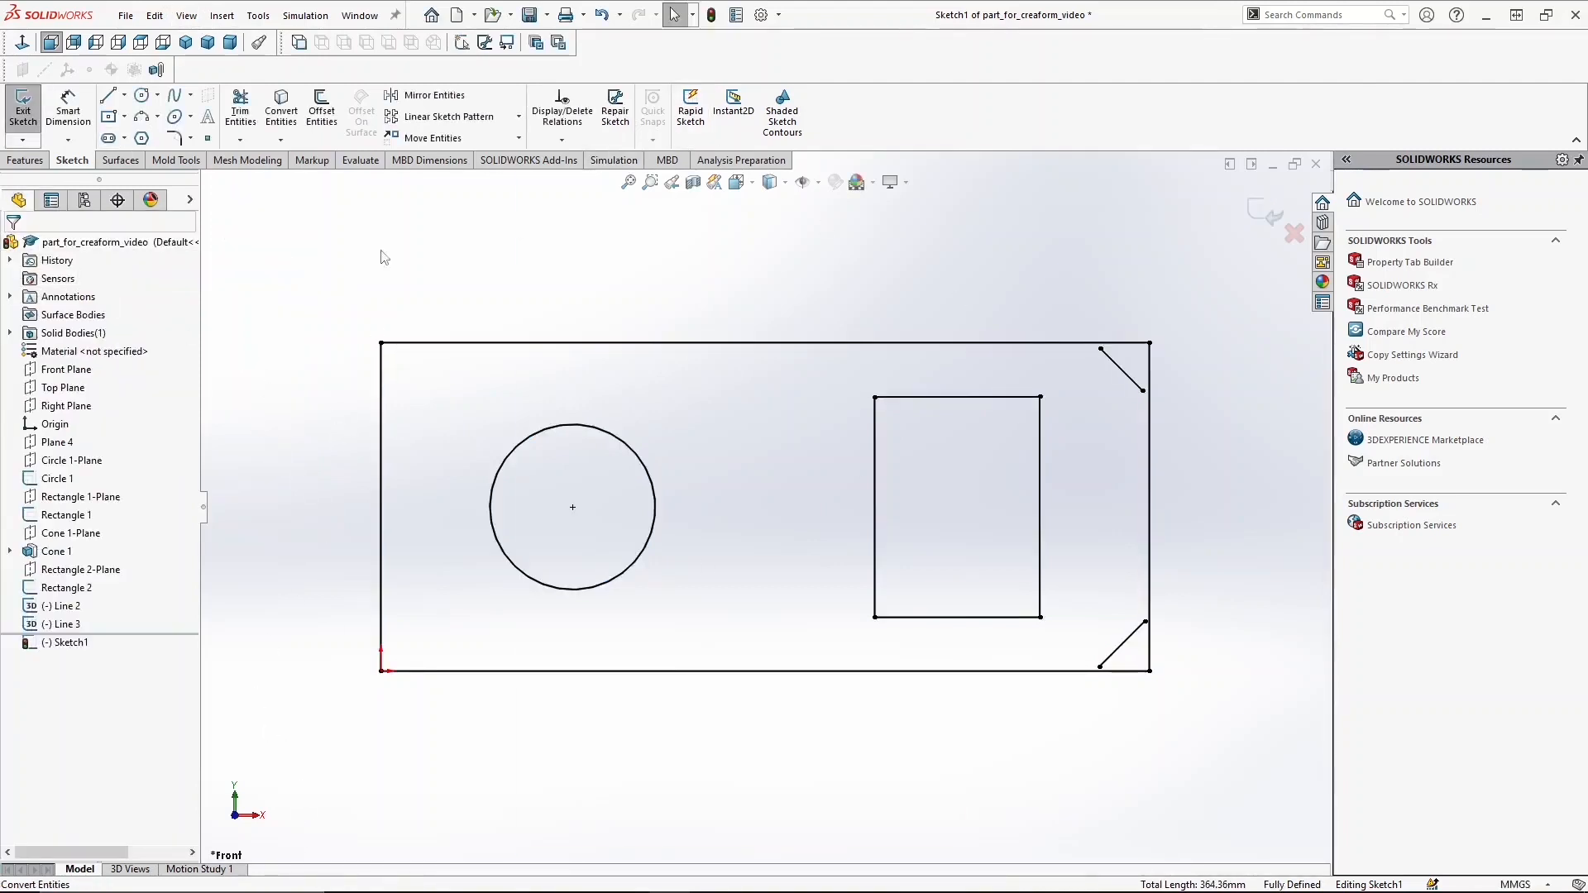
Change the converted diagonal line at the outer rectangle's upper-right corner to construction geometry
scroll(1107, 410, down, 5)
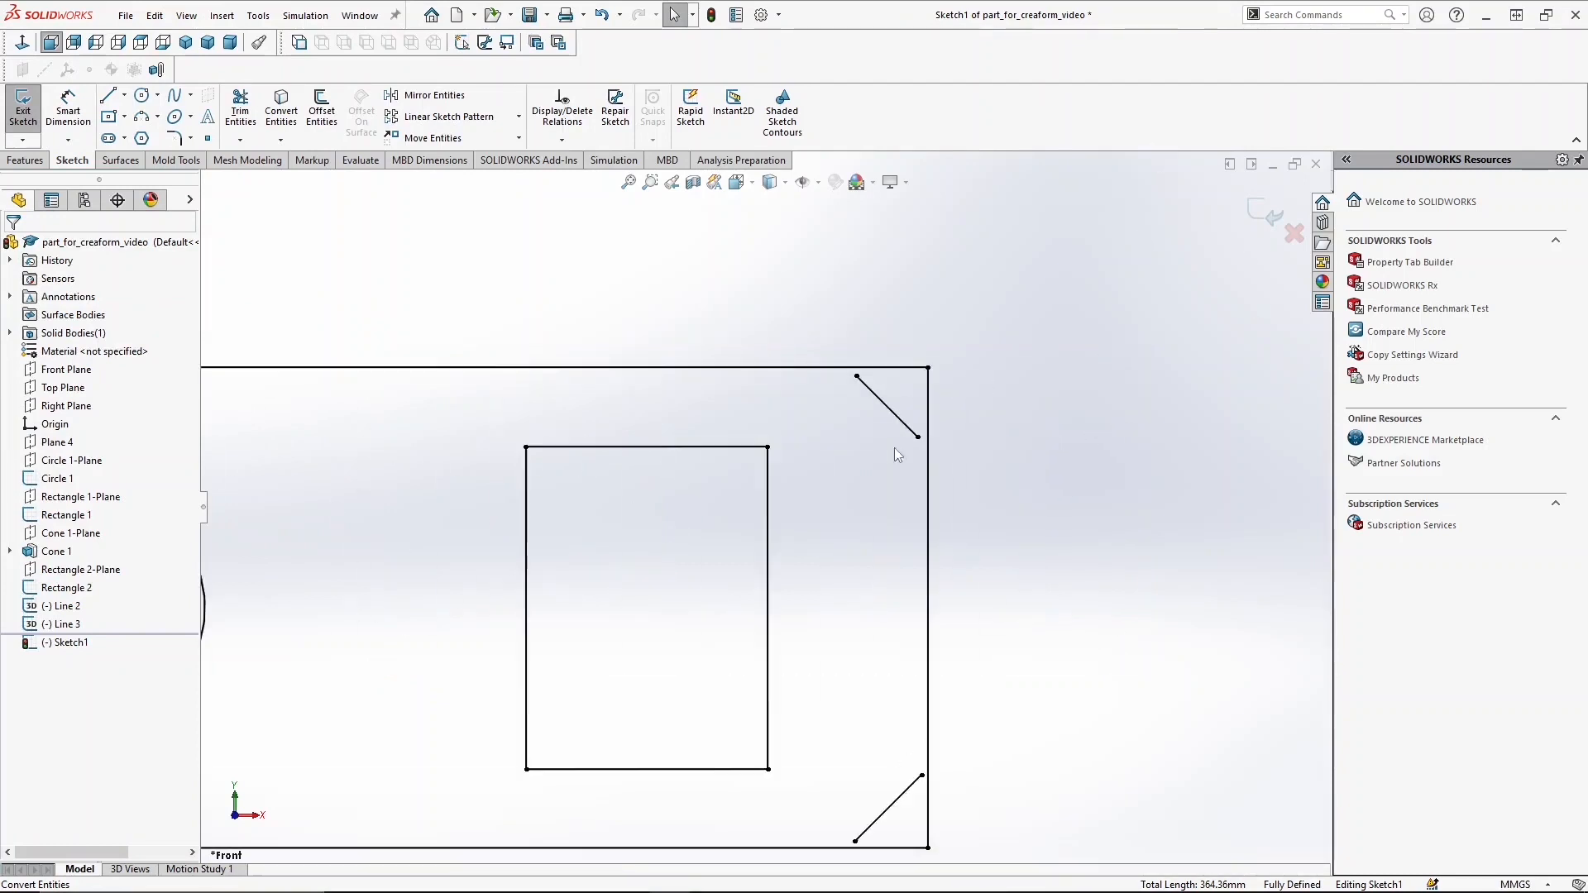
scroll(1046, 526, up, 3)
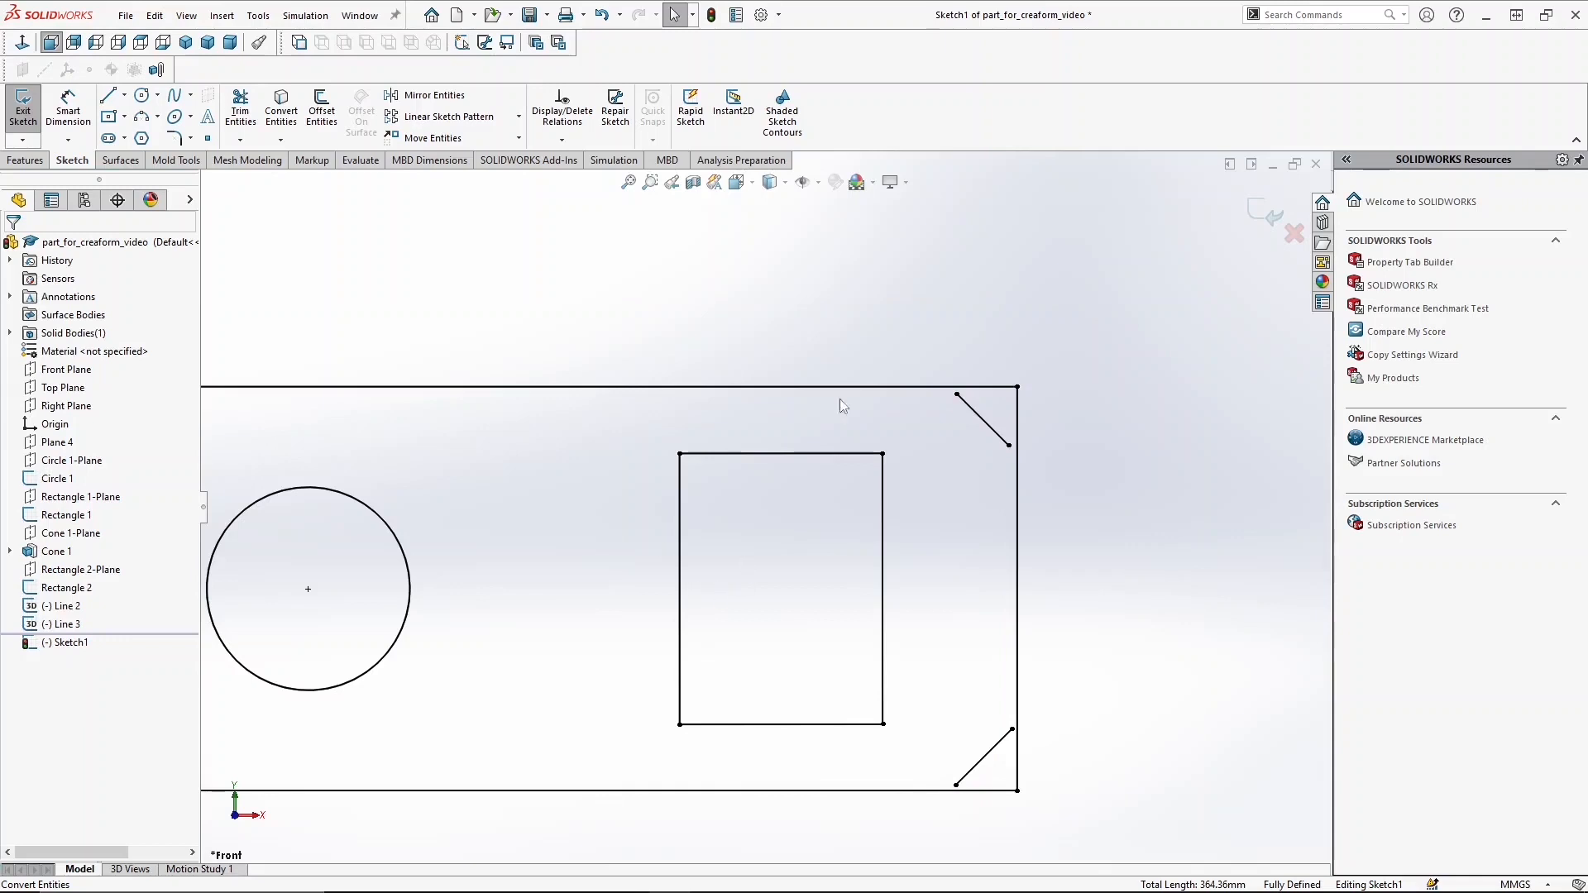
scroll(880, 451, down, 5)
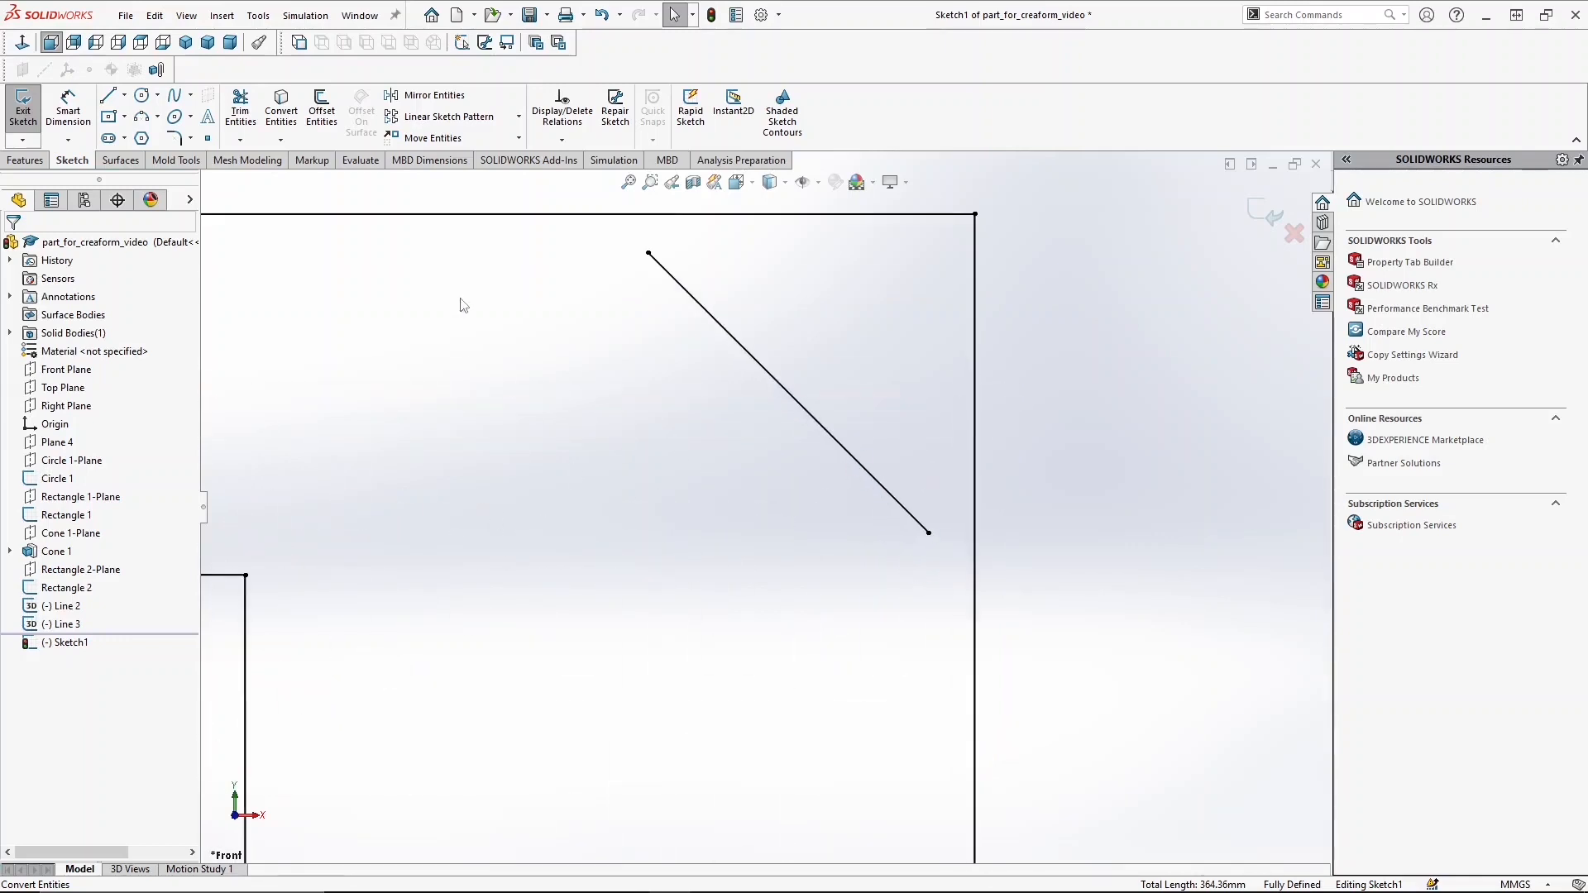
click(759, 360)
right_click(759, 360)
click(792, 334)
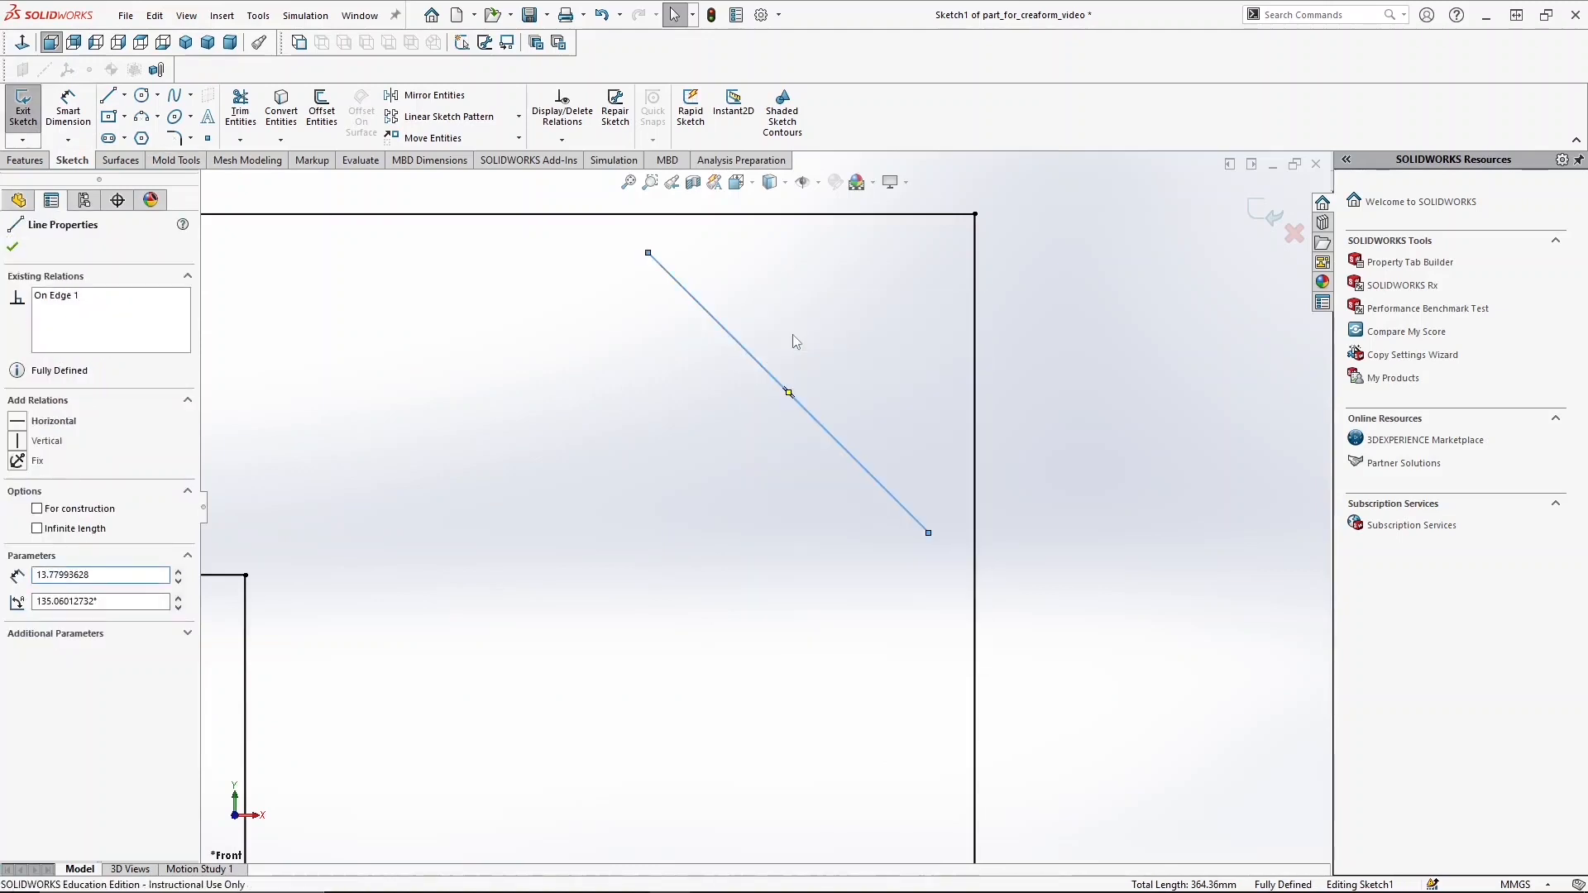
key(Escape)
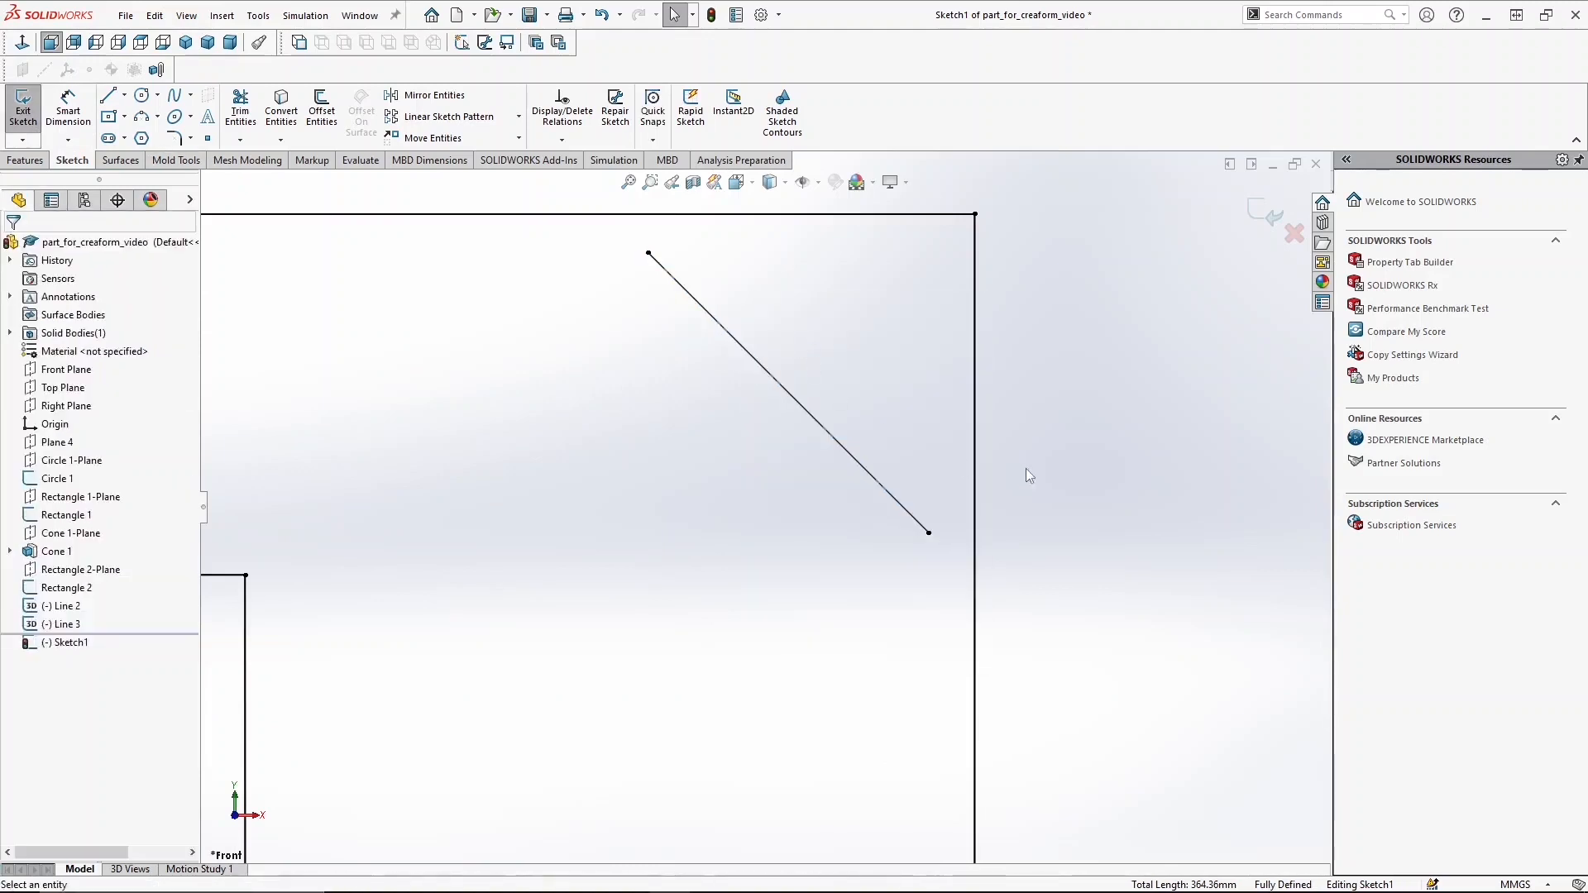
Sketch a diagonal line about 20 mm long from the outer rectangle's top edge to its right edge, beside the construction line
click(107, 96)
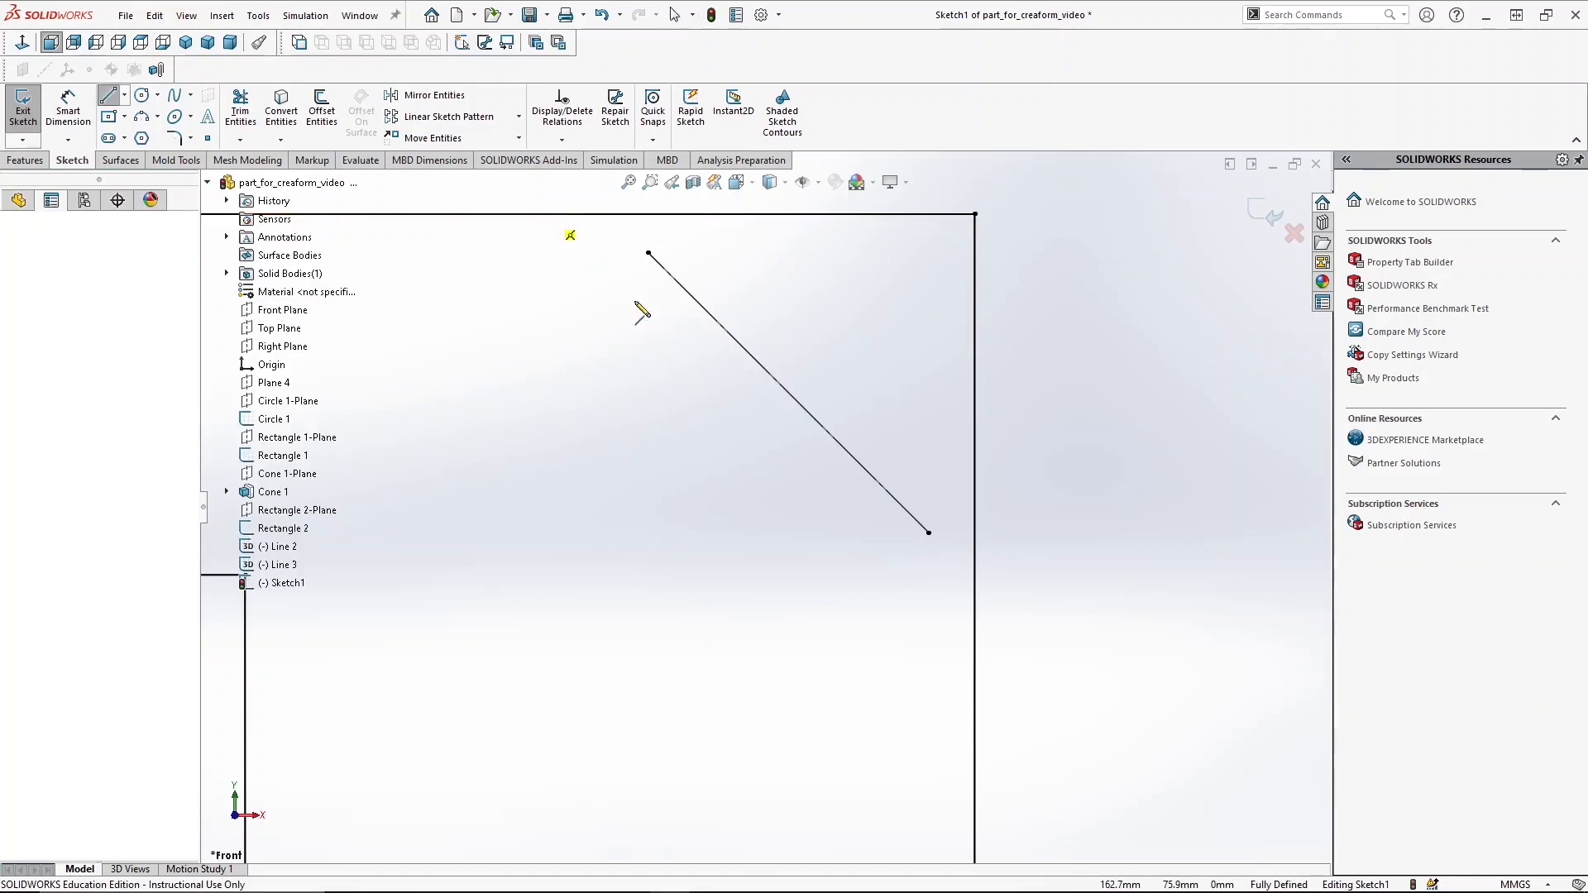
click(549, 215)
click(976, 615)
key(Escape)
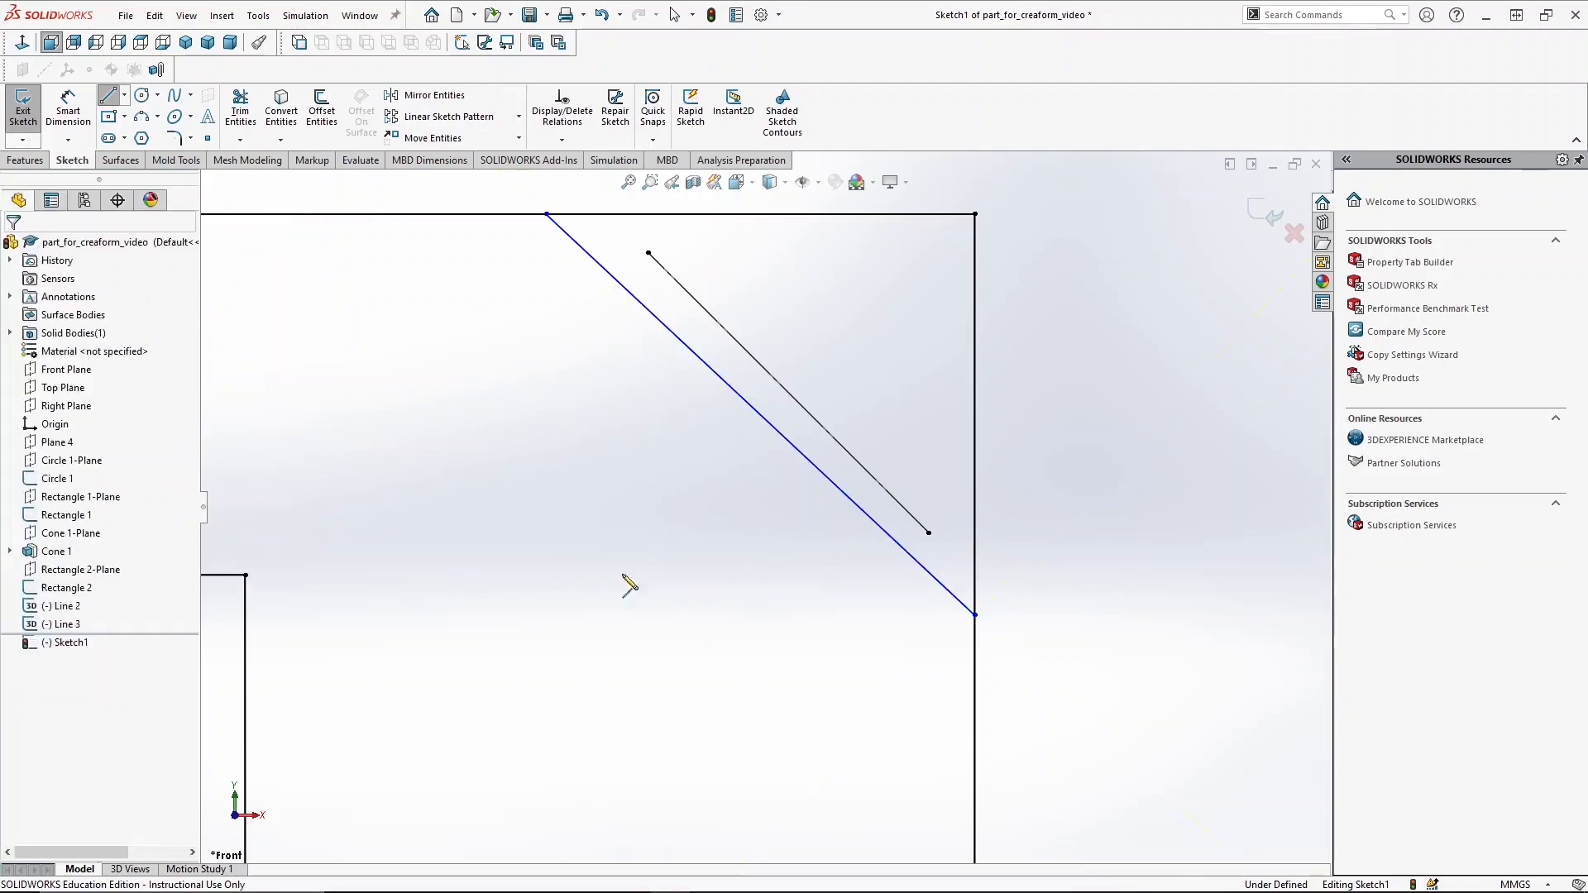
key(Escape)
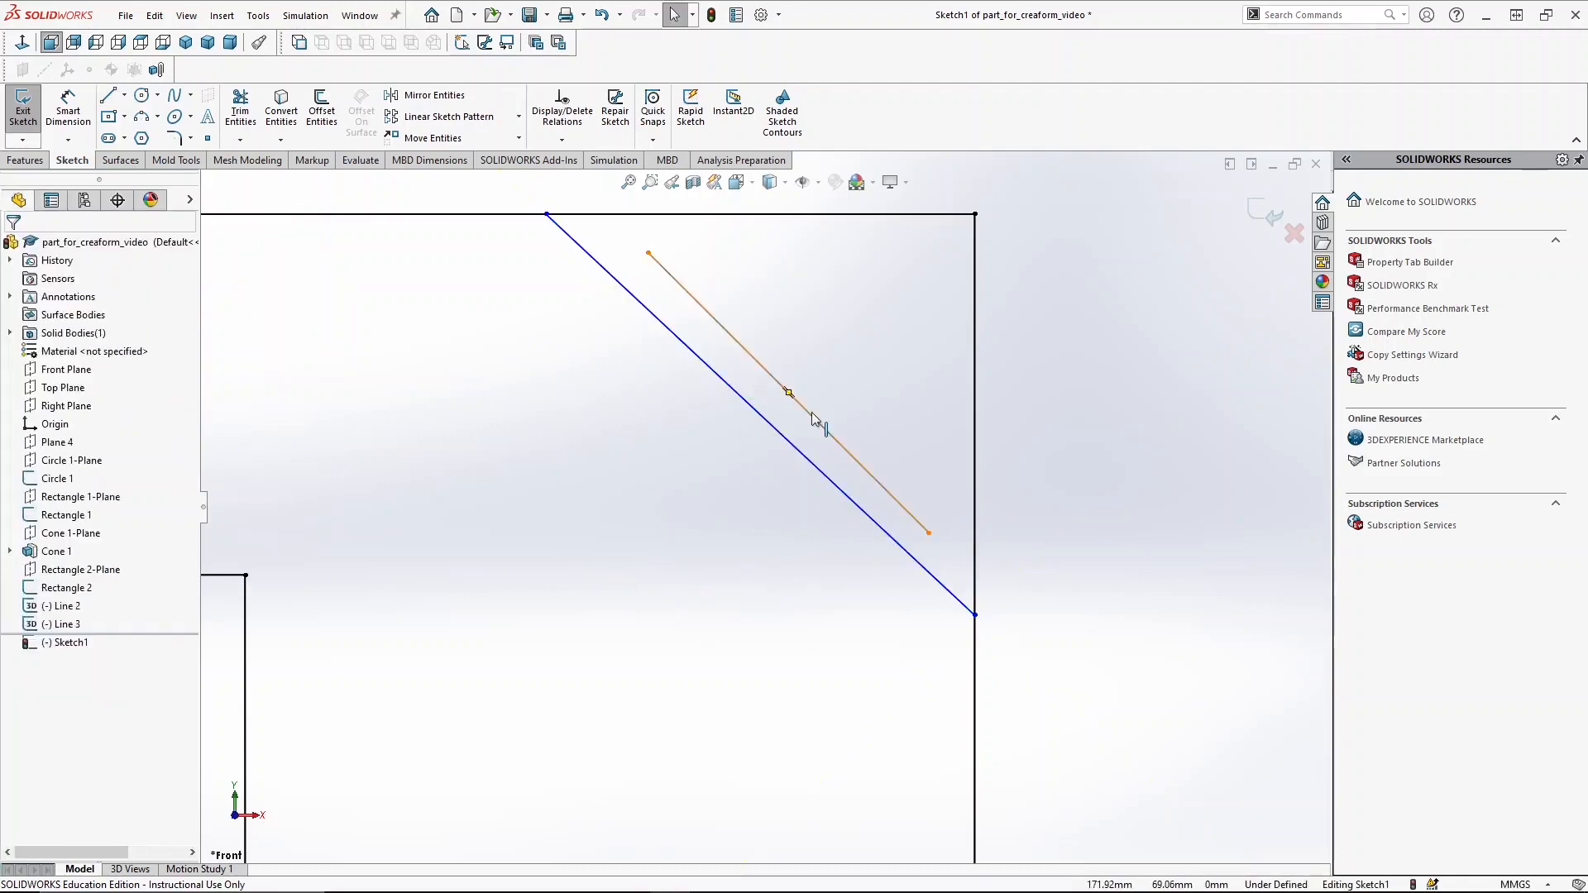
Make the new diagonal line collinear with the upper-right construction line
click(779, 431)
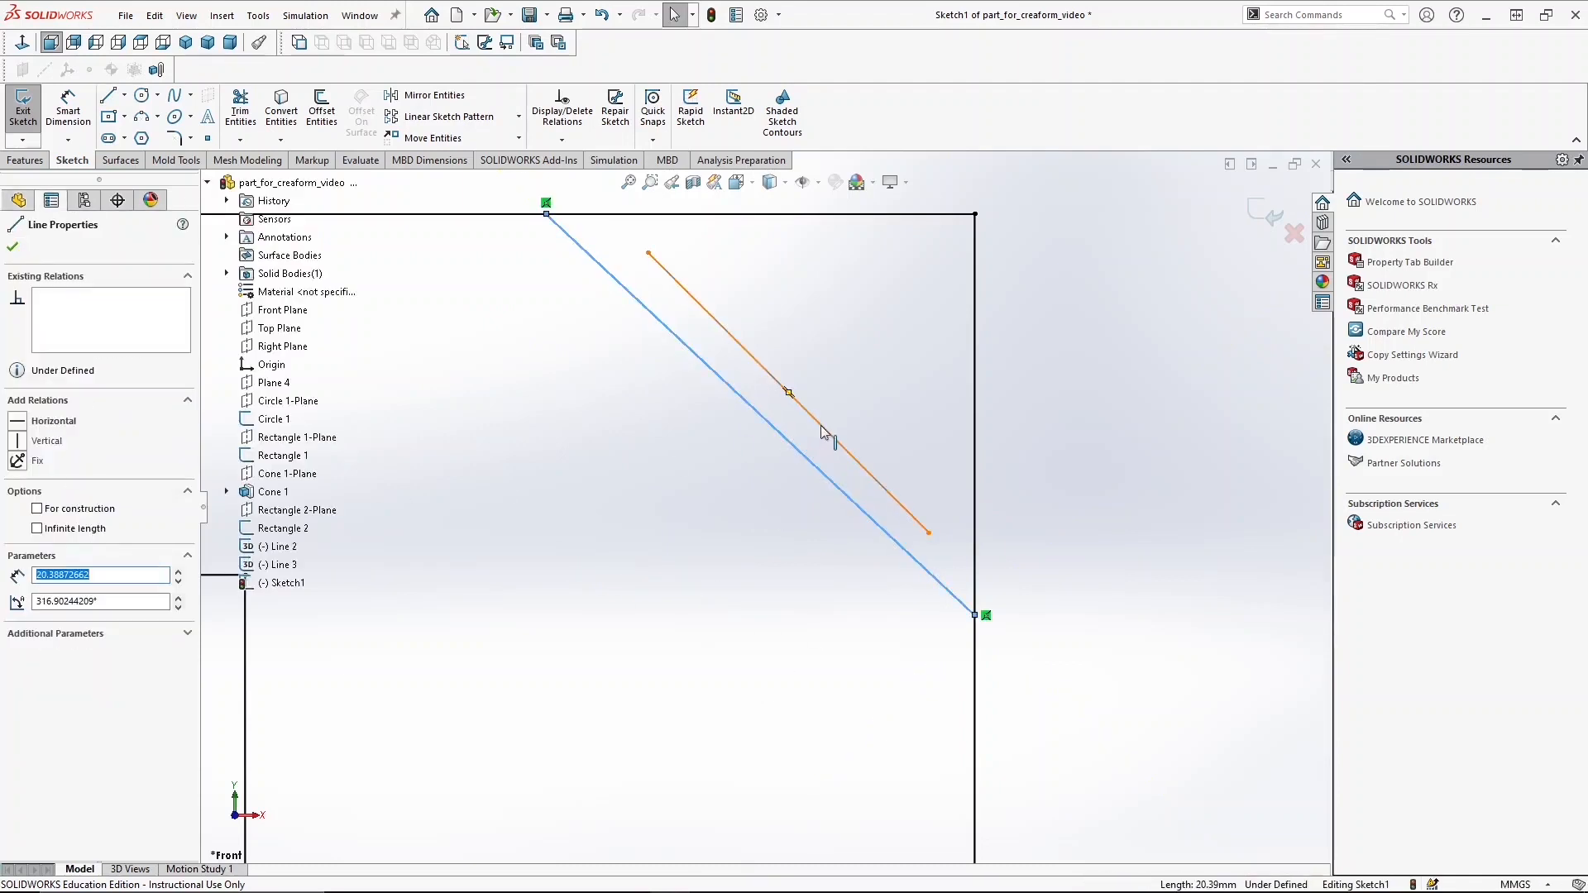
ctrl+click(823, 429)
click(26, 554)
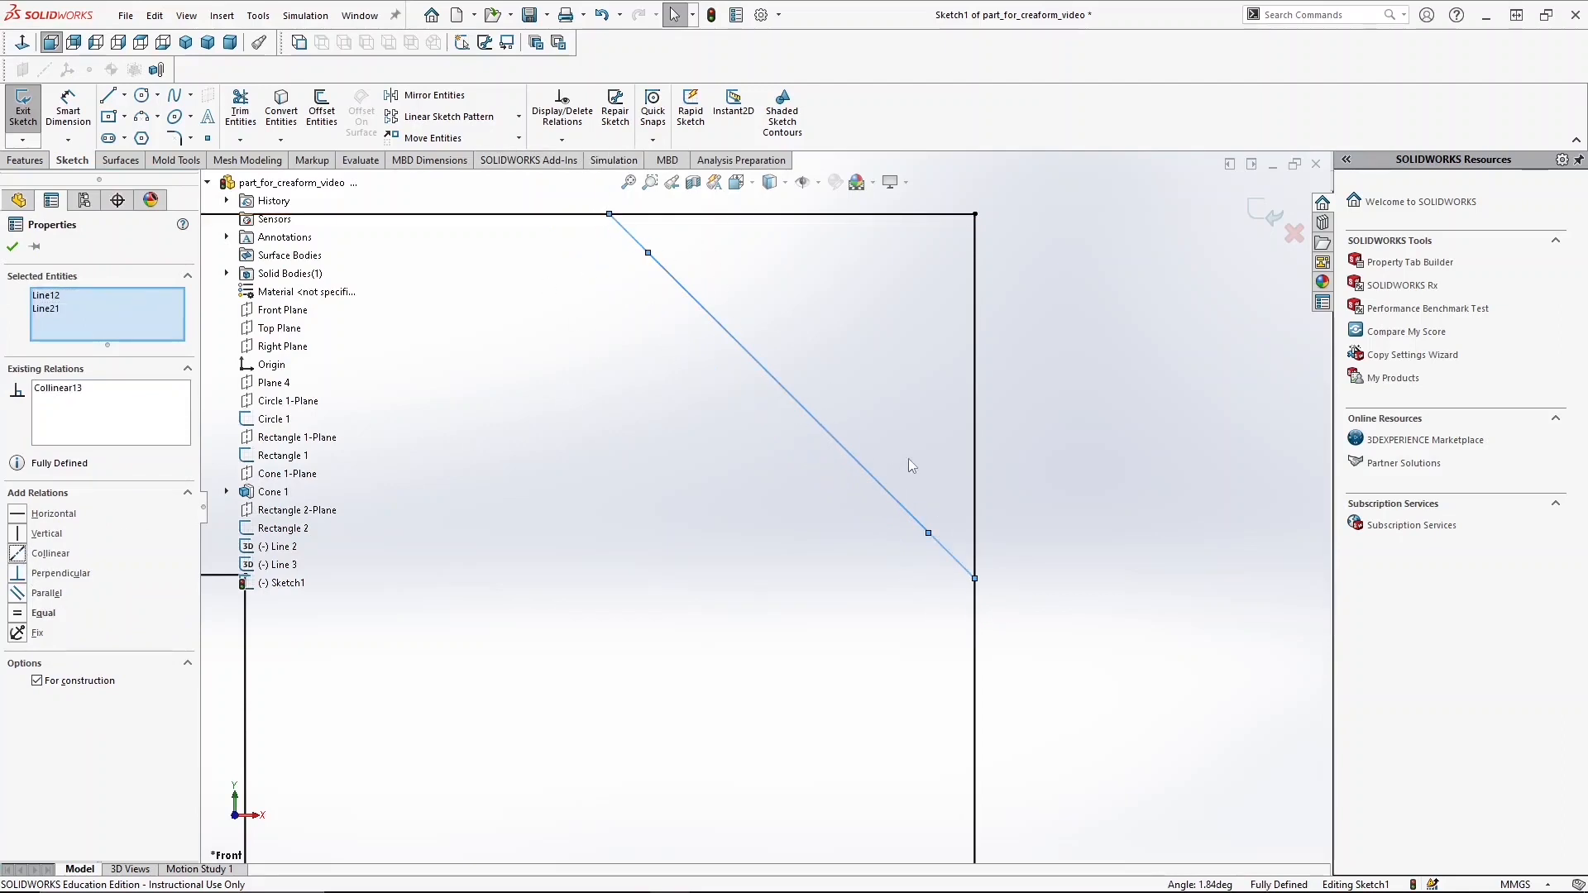
key(Escape)
Trim away the outer rectangle's upper-right corner segments beyond the diagonal line
scroll(916, 399, up, 2)
scroll(330, 158, up, 1)
click(72, 160)
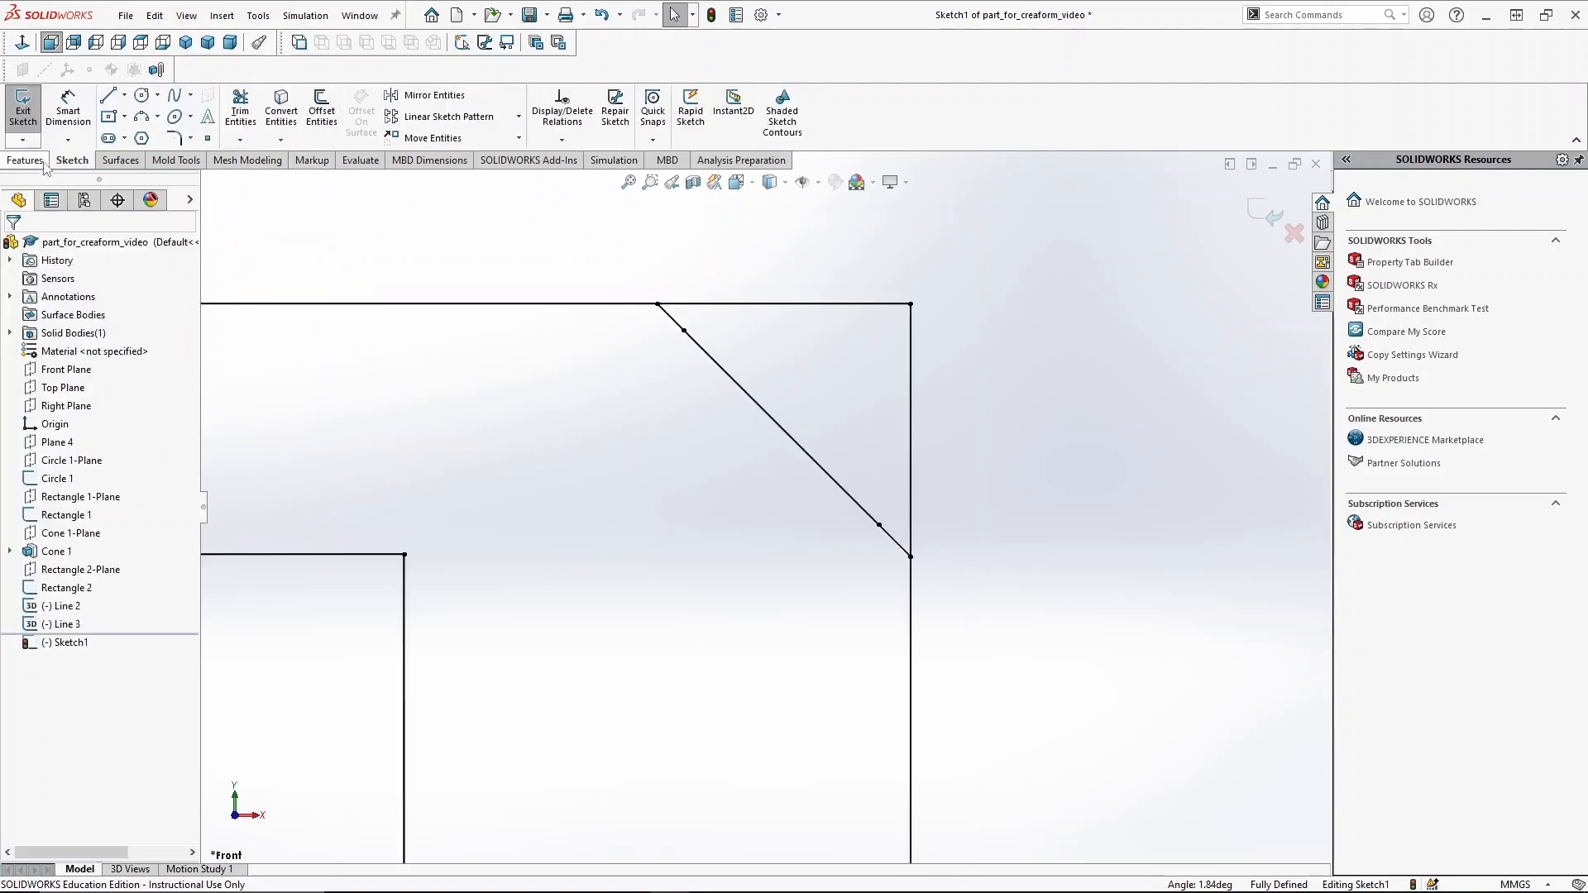
click(256, 115)
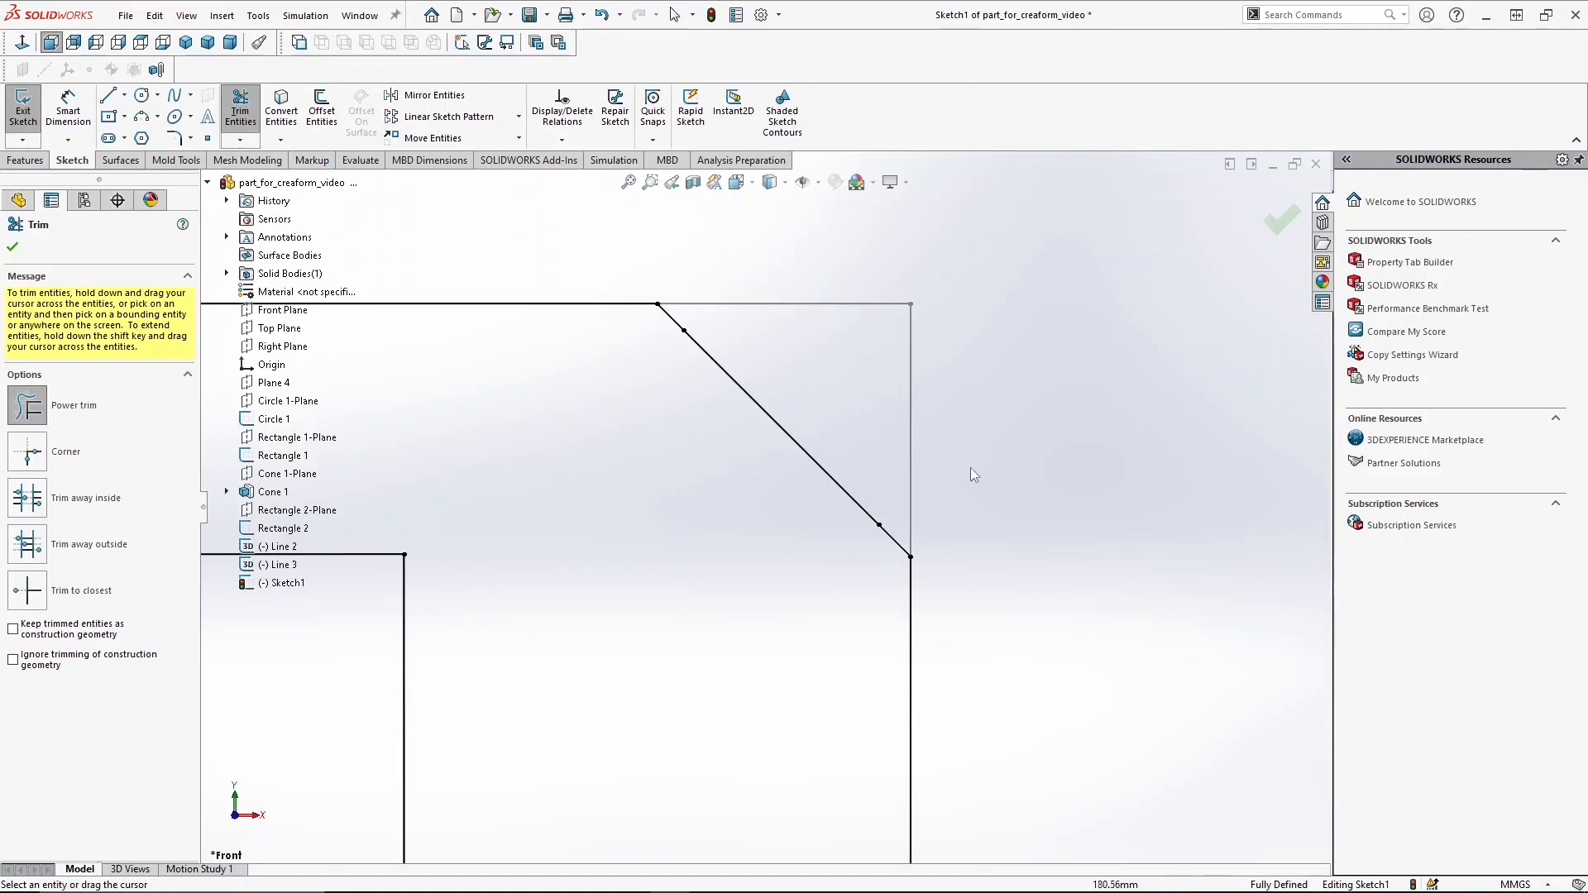
Sketch a diagonal line from the outer rectangle's right edge to its bottom edge, beside the converted lower-right corner line
click(13, 247)
scroll(765, 505, up, 2)
scroll(782, 497, up, 3)
scroll(681, 588, down, 3)
scroll(808, 453, up, 4)
scroll(715, 581, down, 4)
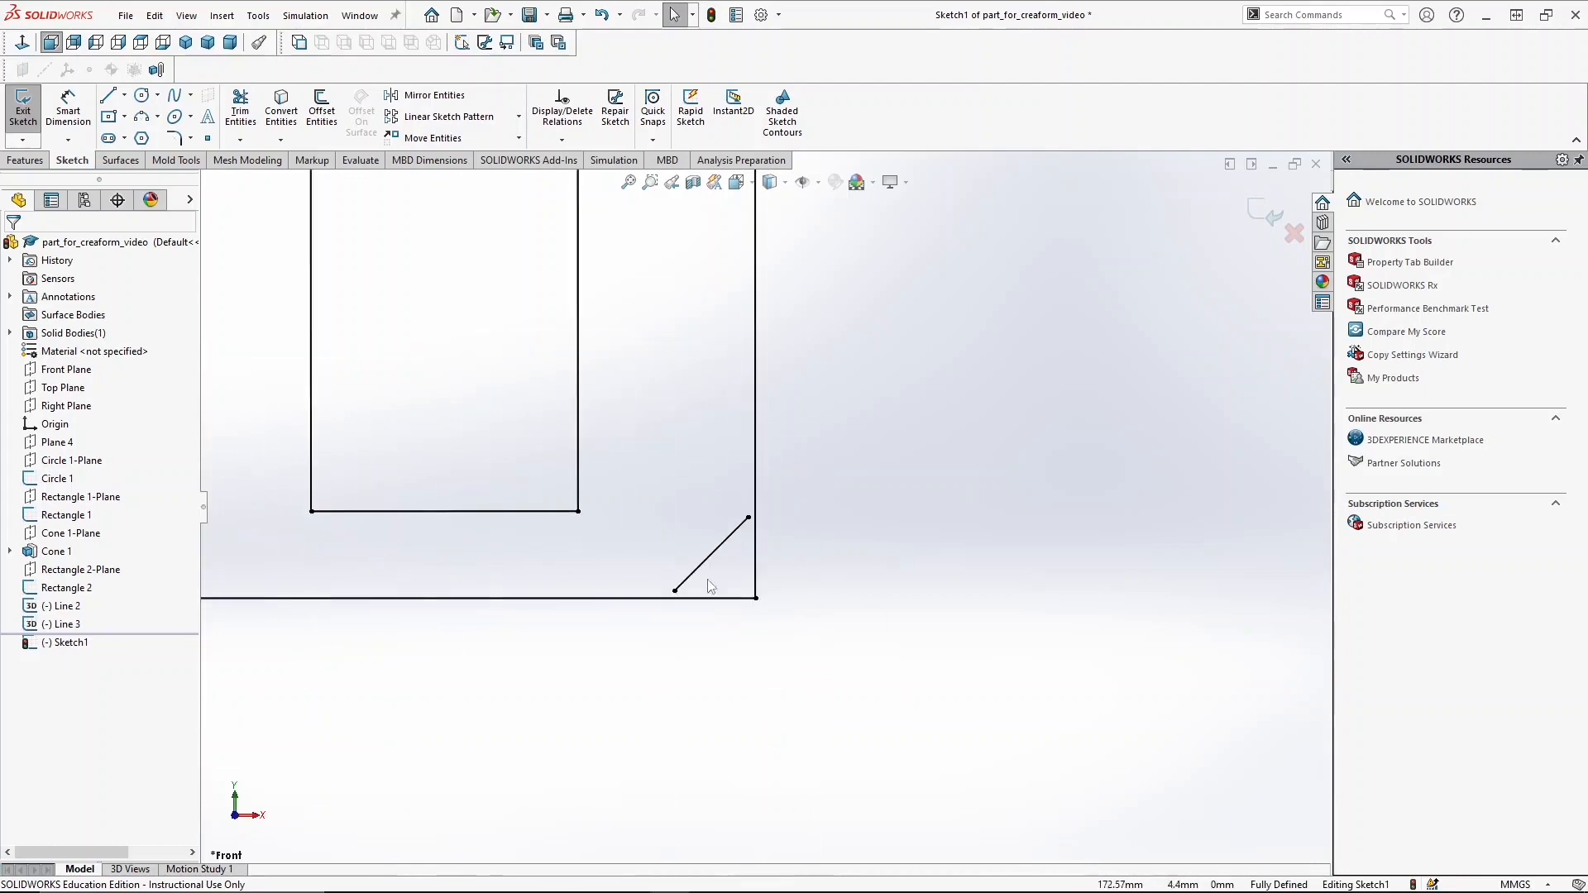
click(109, 95)
click(850, 375)
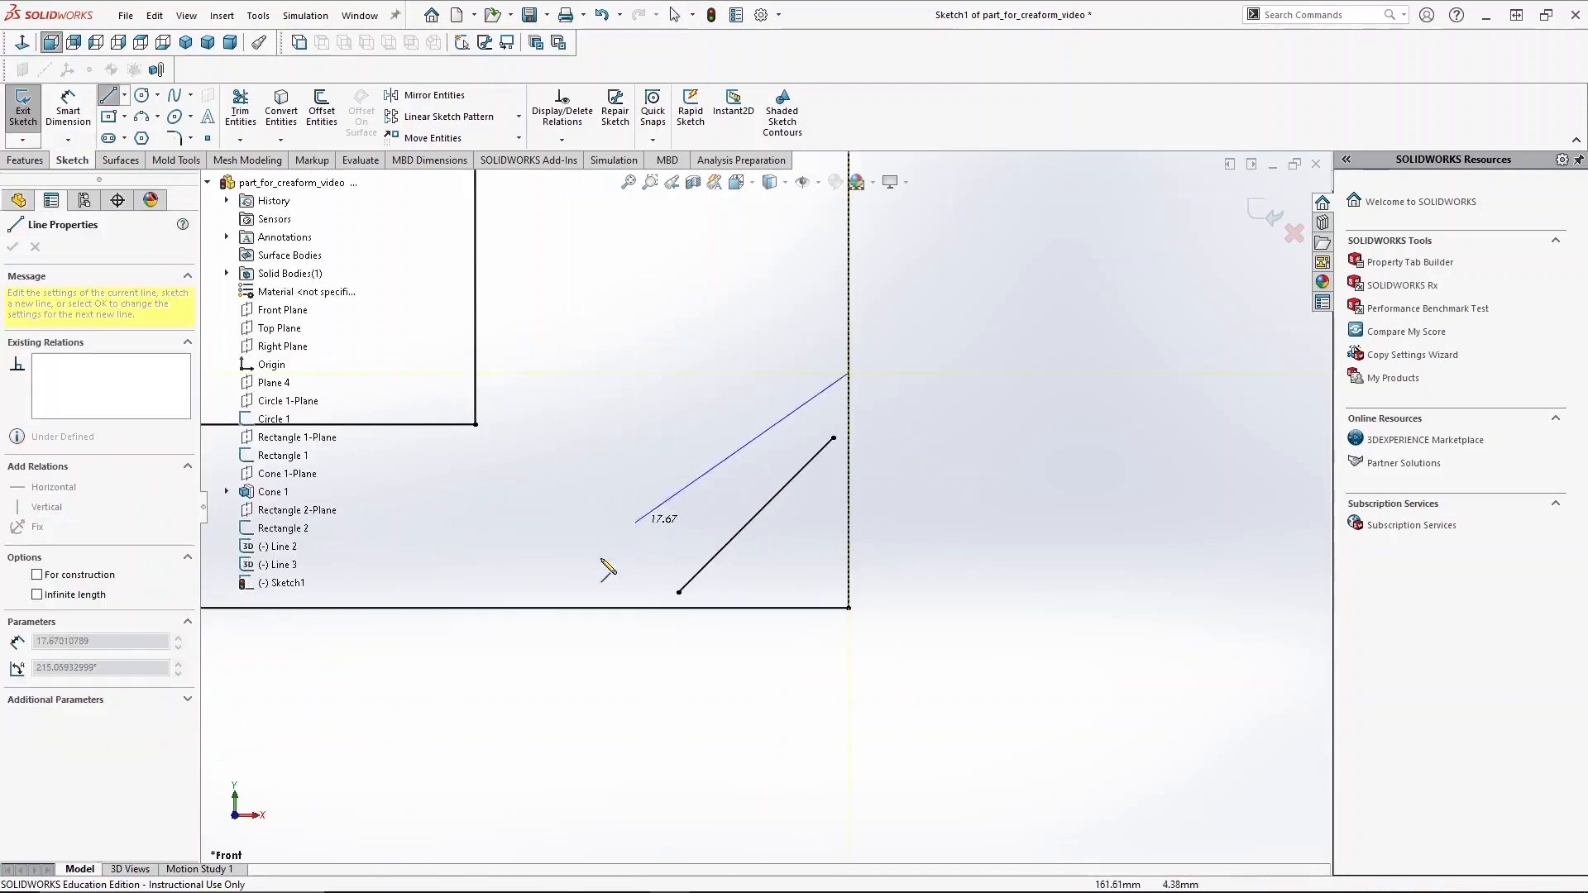
click(608, 609)
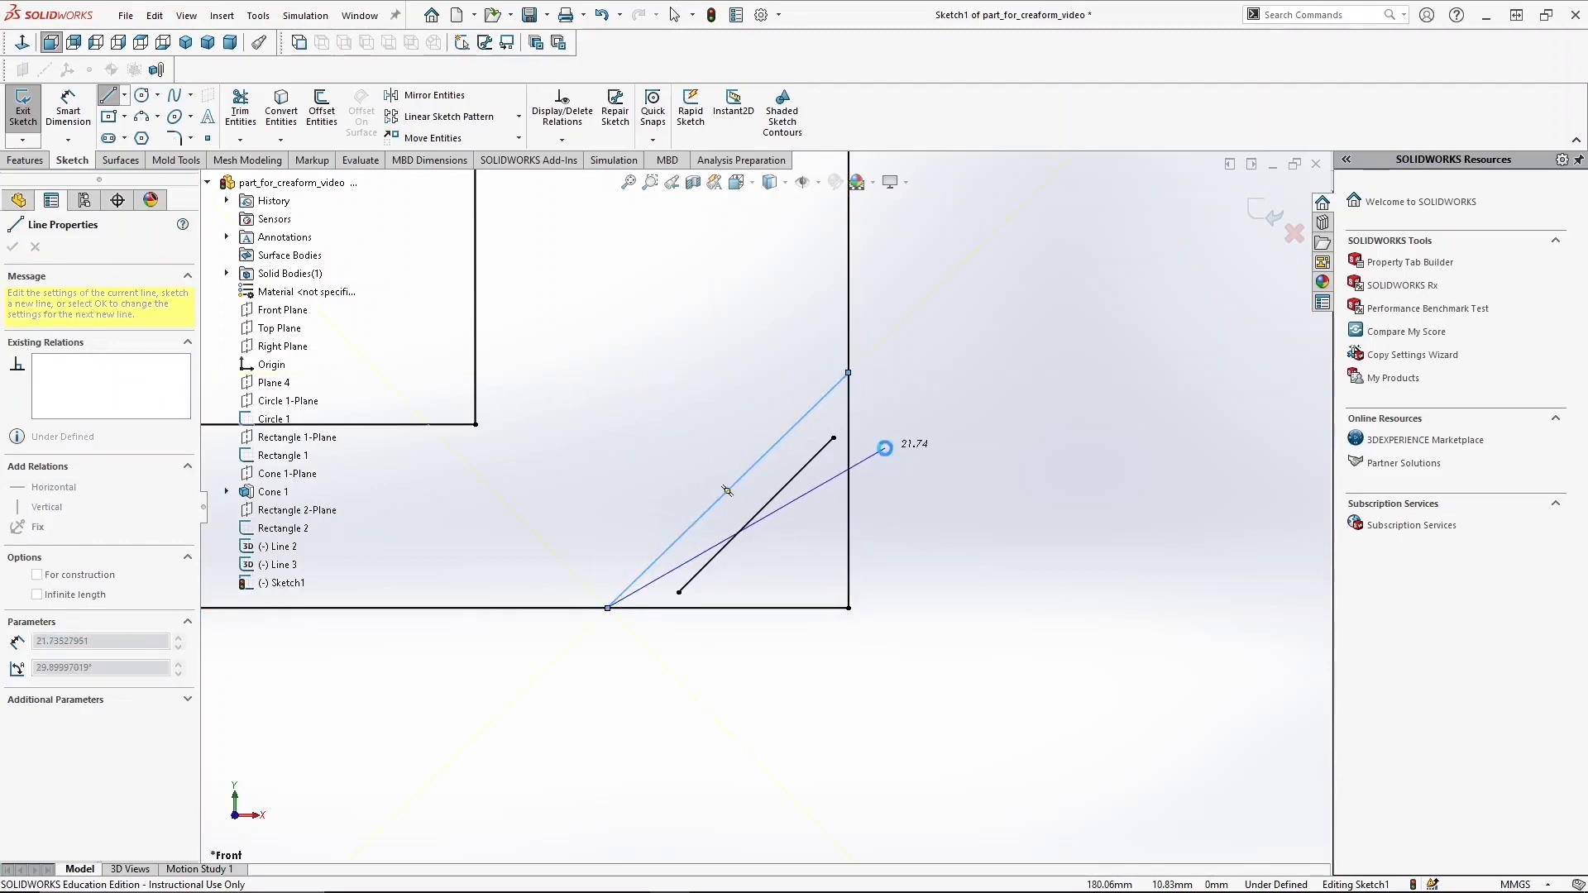
key(Escape)
Change the converted lower-right diagonal to construction geometry and make the newly sketched diagonal collinear with it
right_click(756, 520)
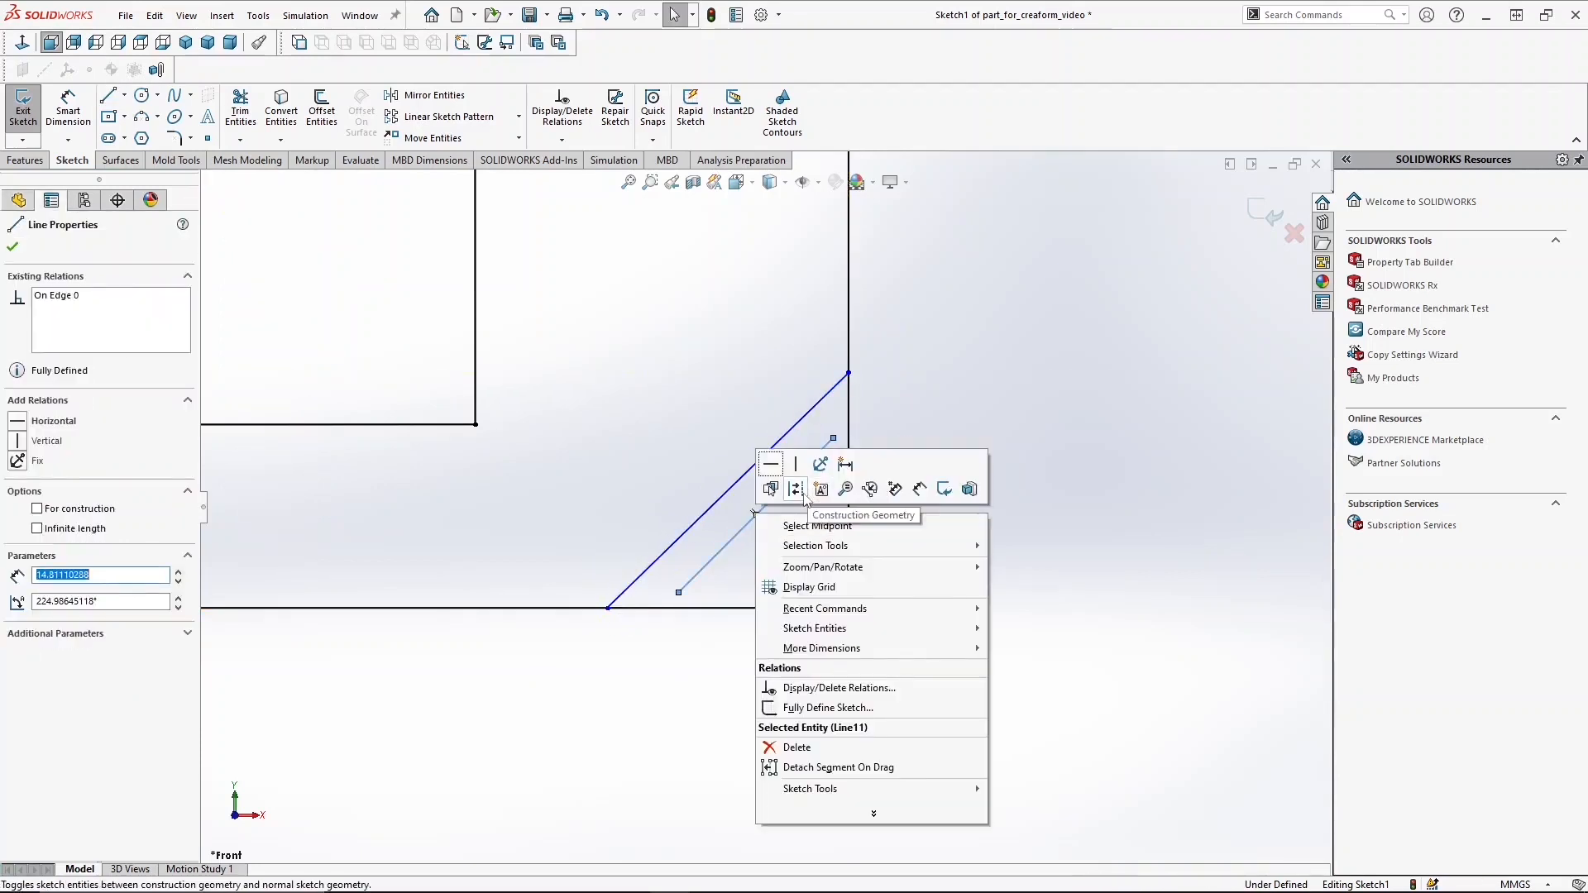
click(868, 527)
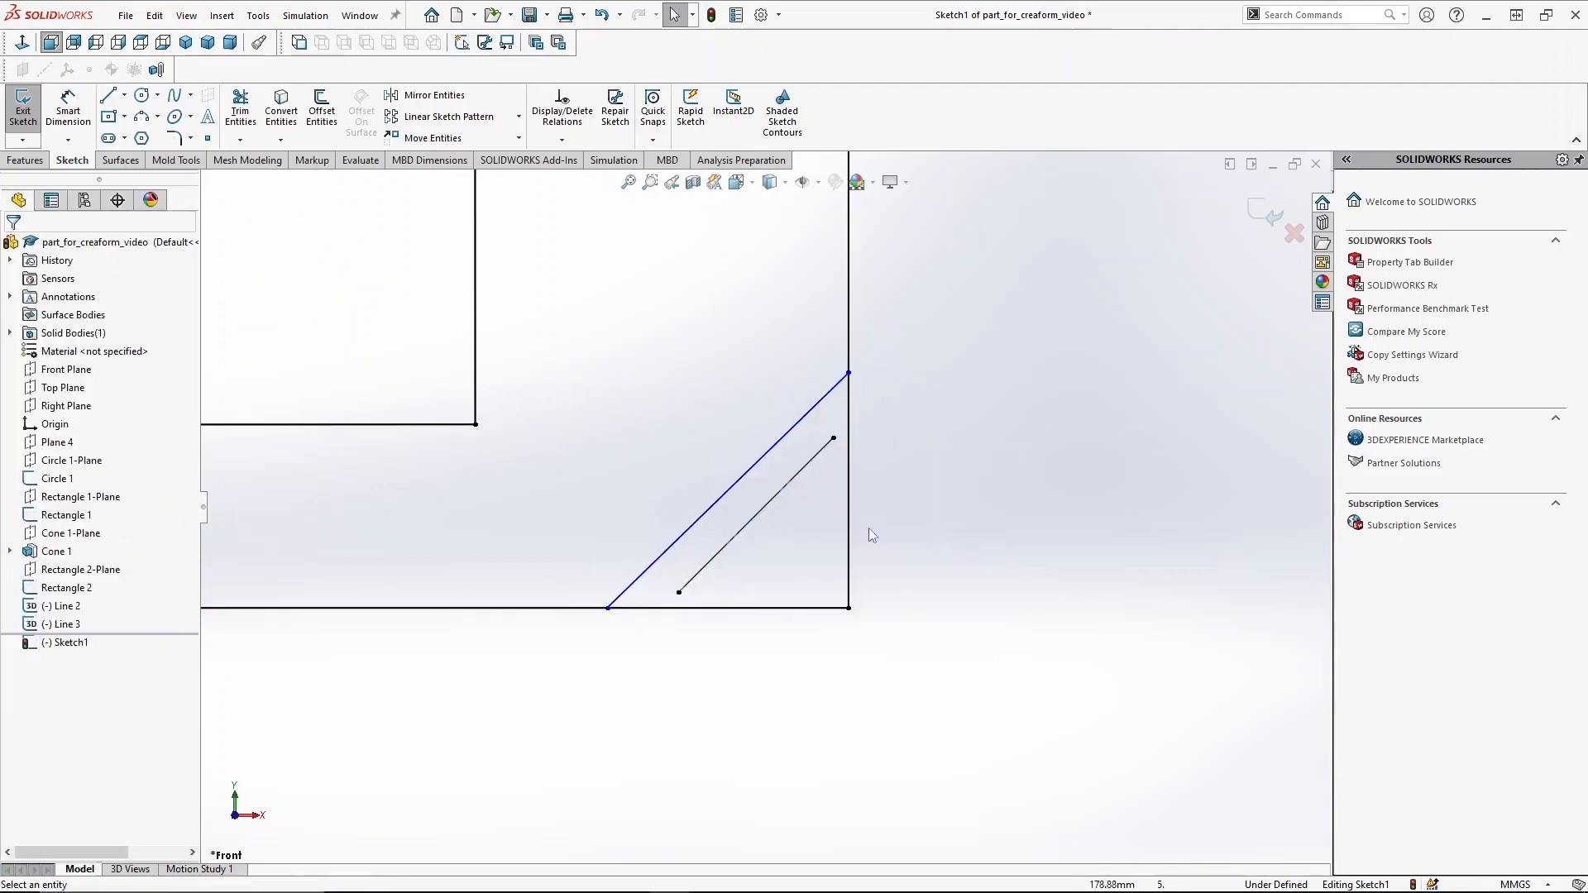
click(776, 494)
ctrl+click(752, 466)
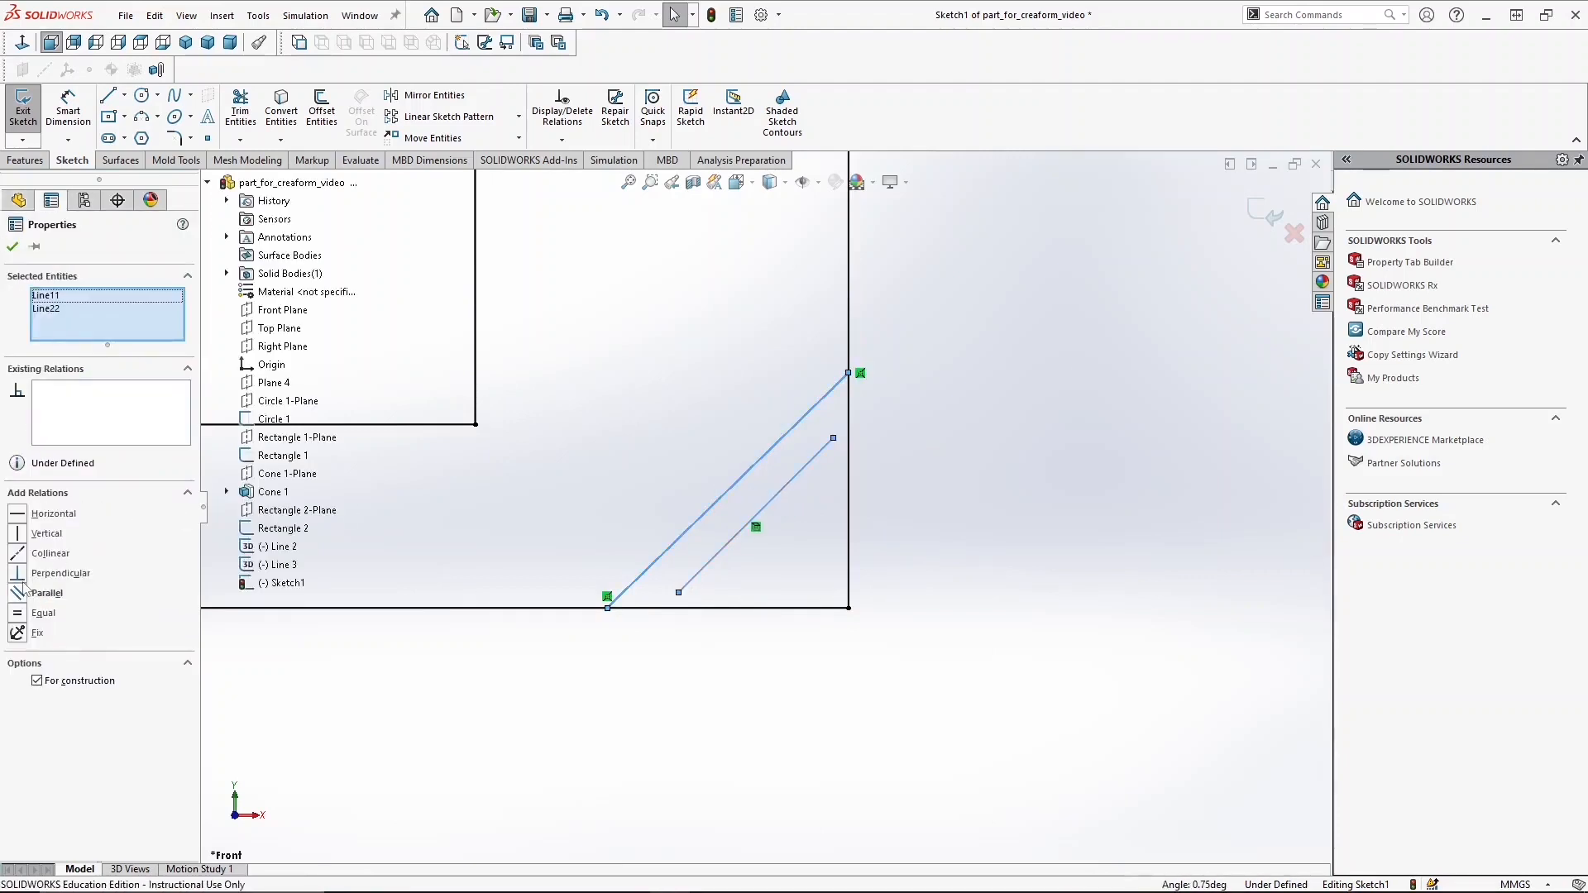
click(33, 554)
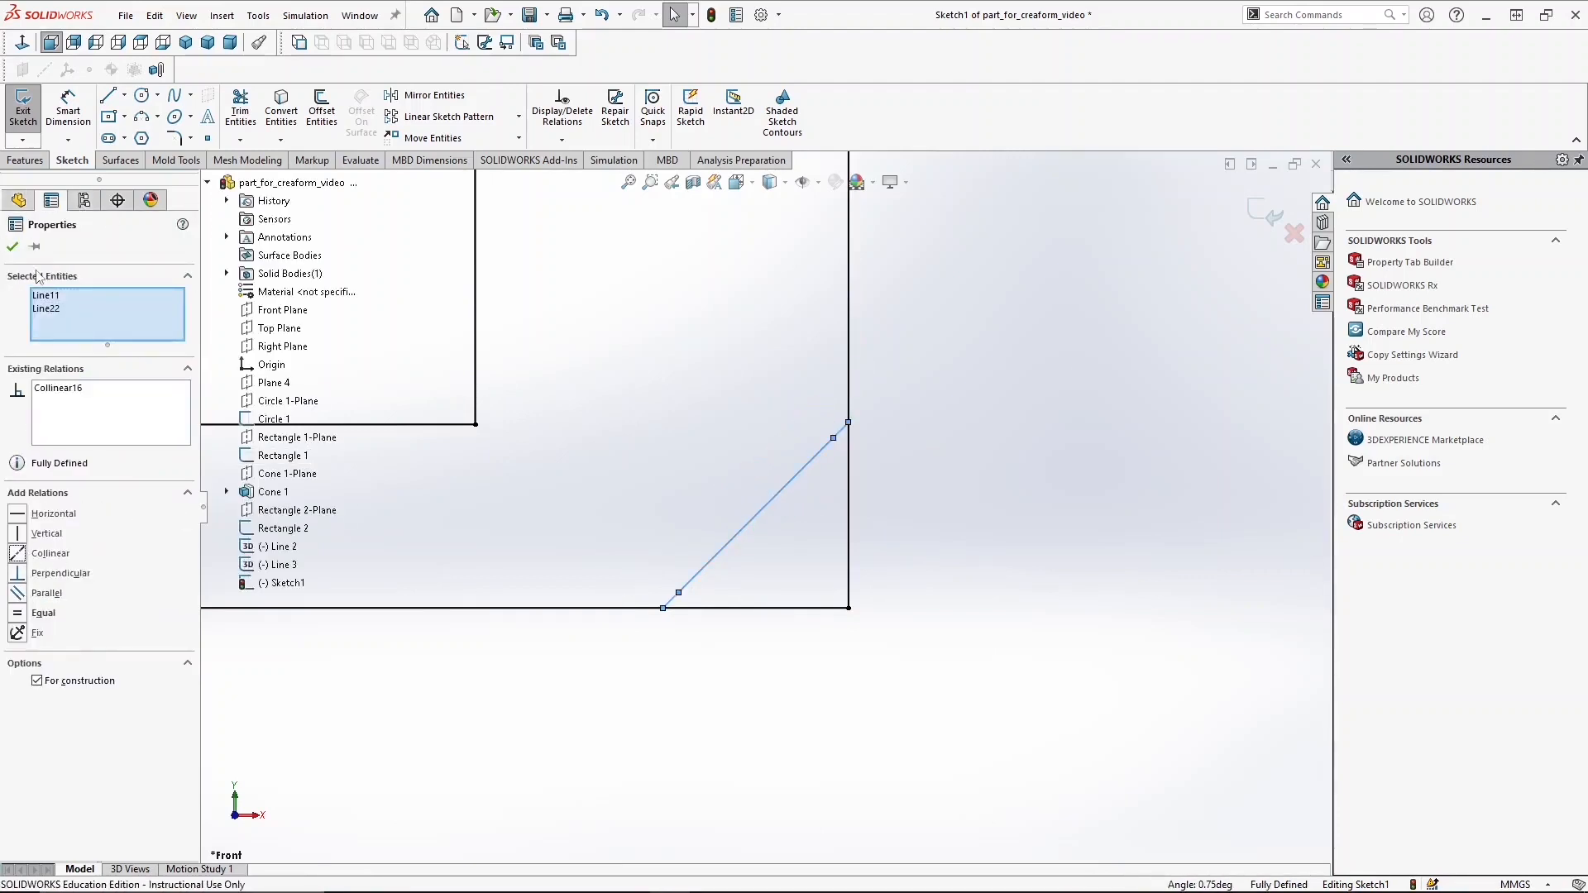
key(Escape)
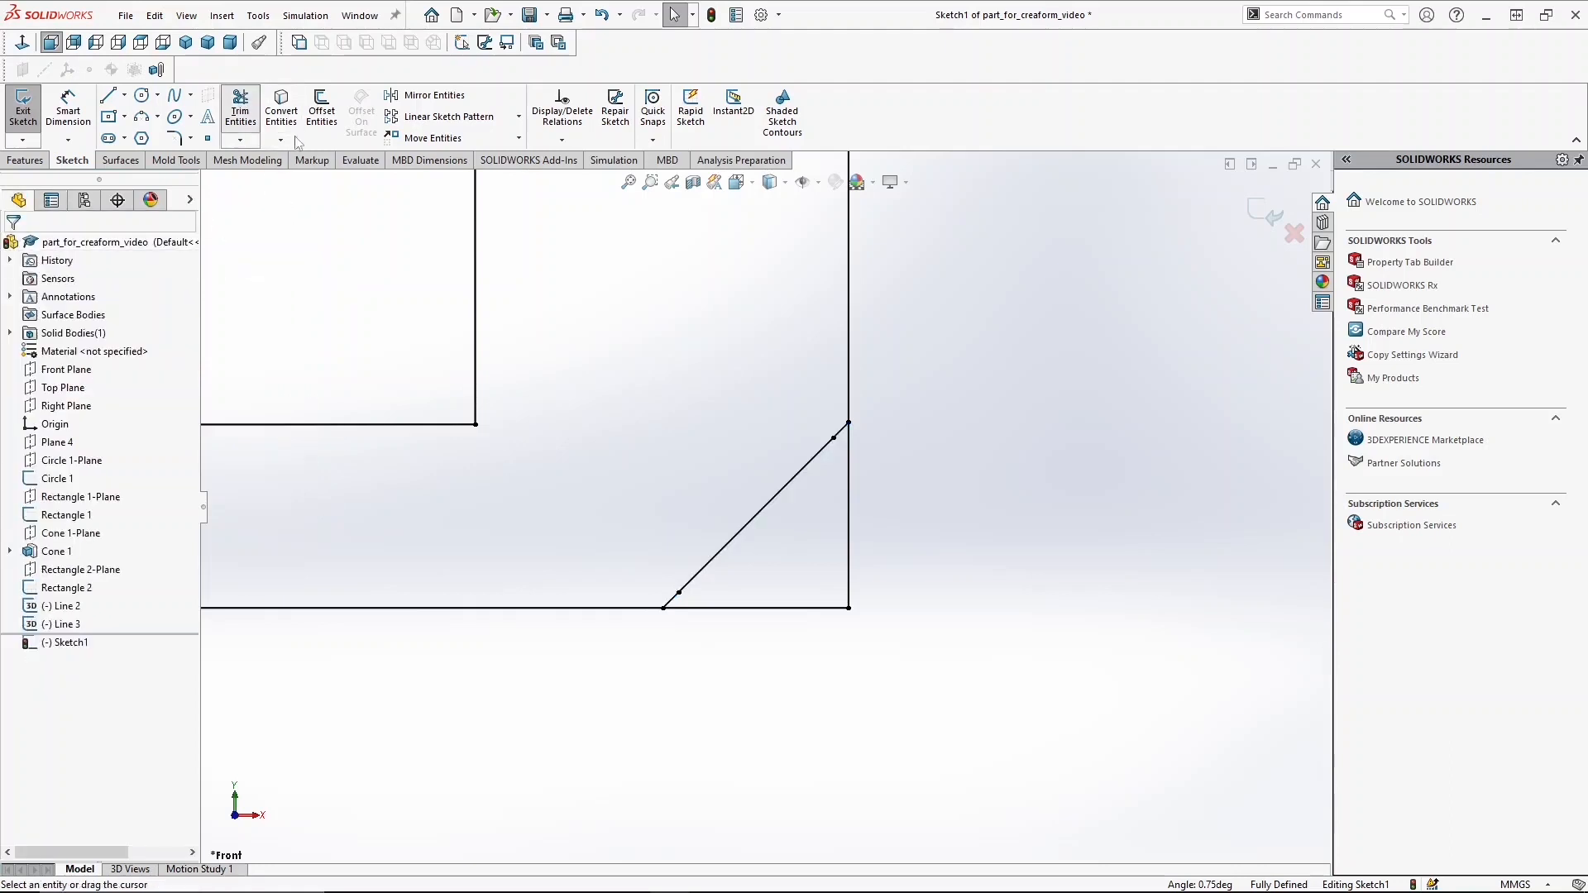
Trim away the outer rectangle's lower-right corner segments beyond the diagonal line
click(240, 110)
drag(899, 465, 771, 637)
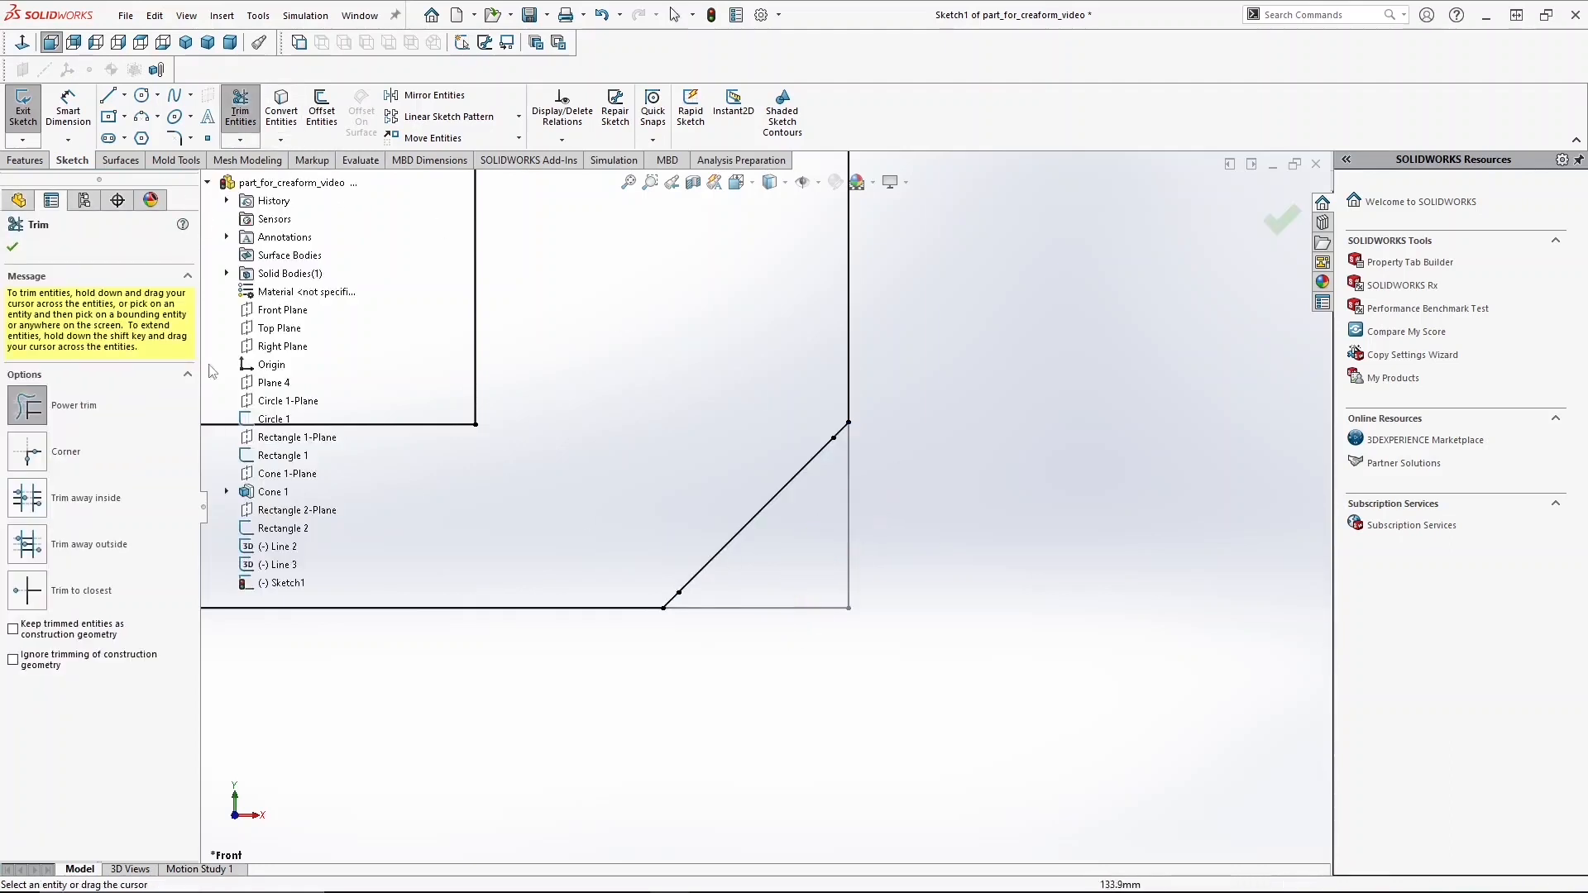
click(13, 247)
scroll(506, 482, up, 9)
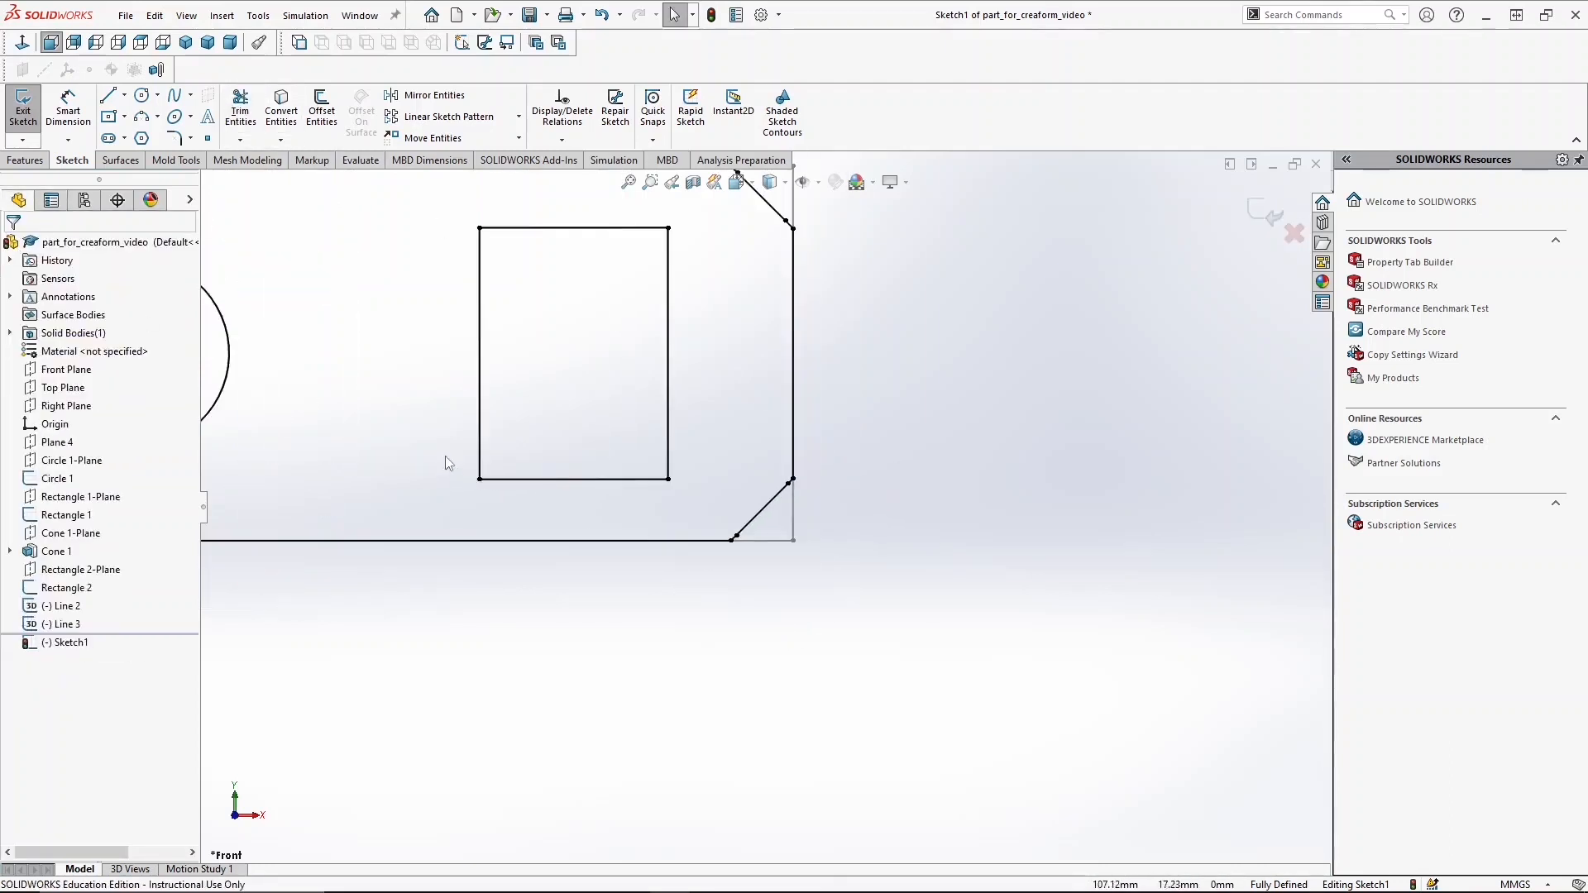
Extrude the sketch profile as a boss with the Up To Surface end condition, ending at Plane 4
scroll(306, 379, down, 2)
click(25, 159)
click(30, 106)
middle_drag(847, 330, 670, 303)
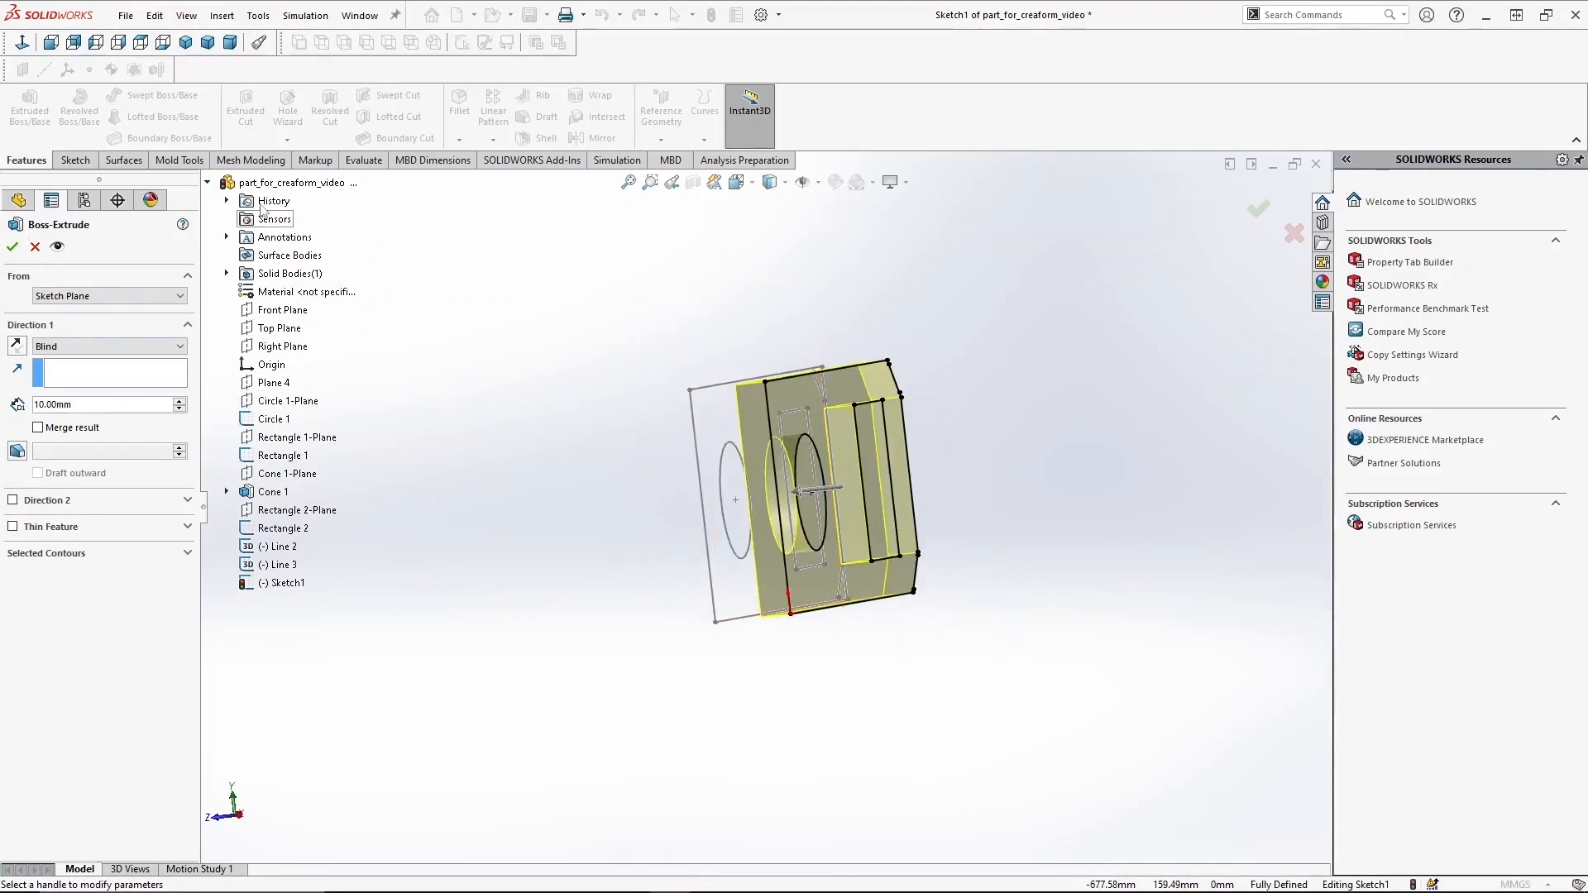
click(83, 346)
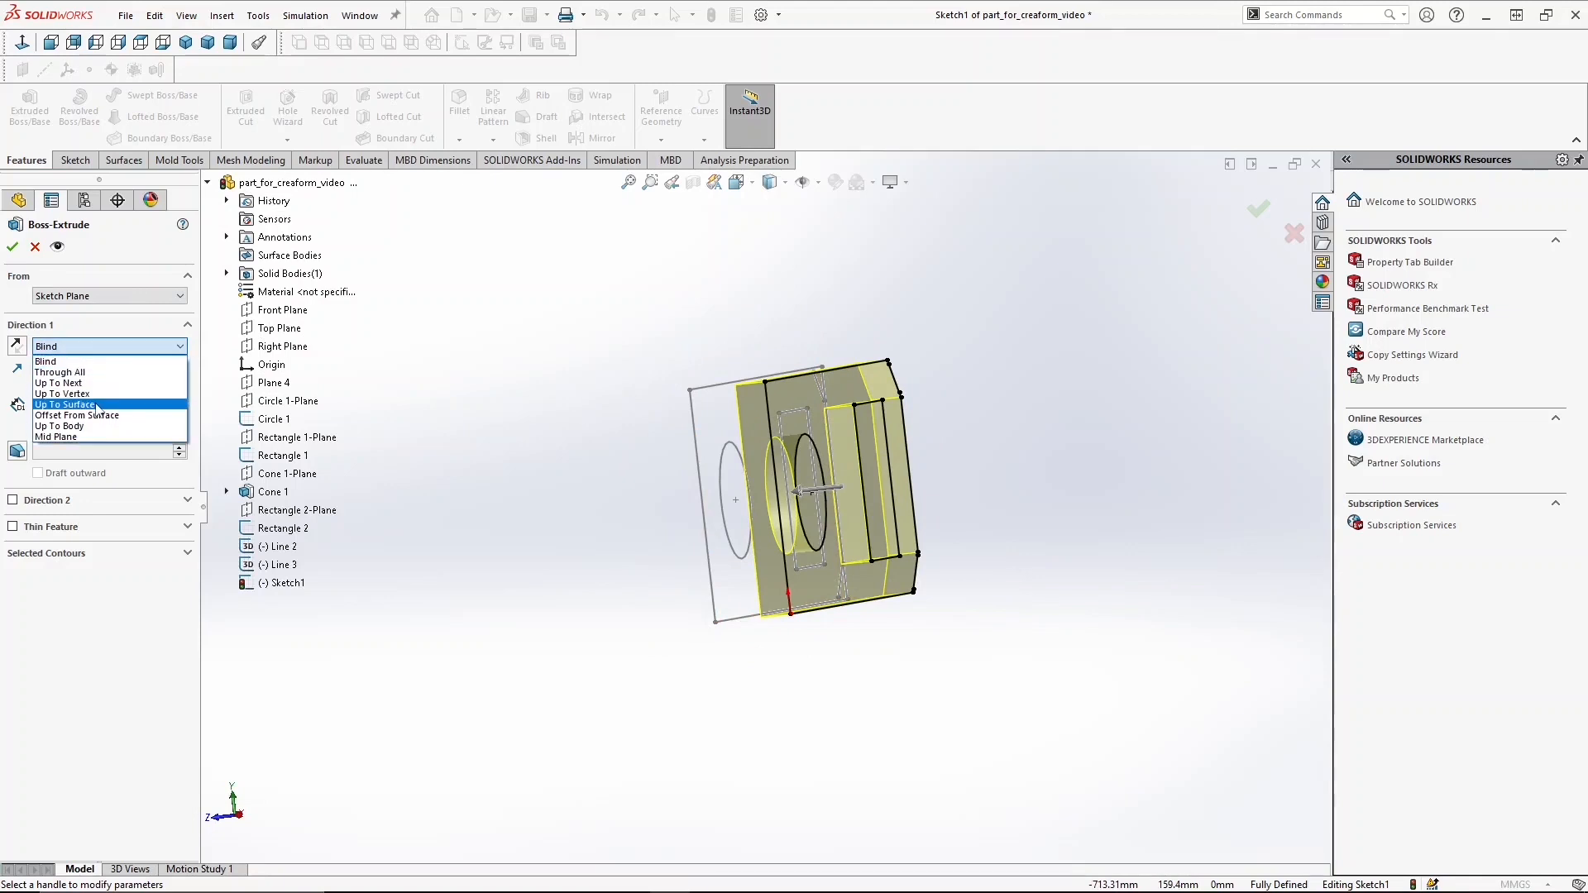
click(96, 404)
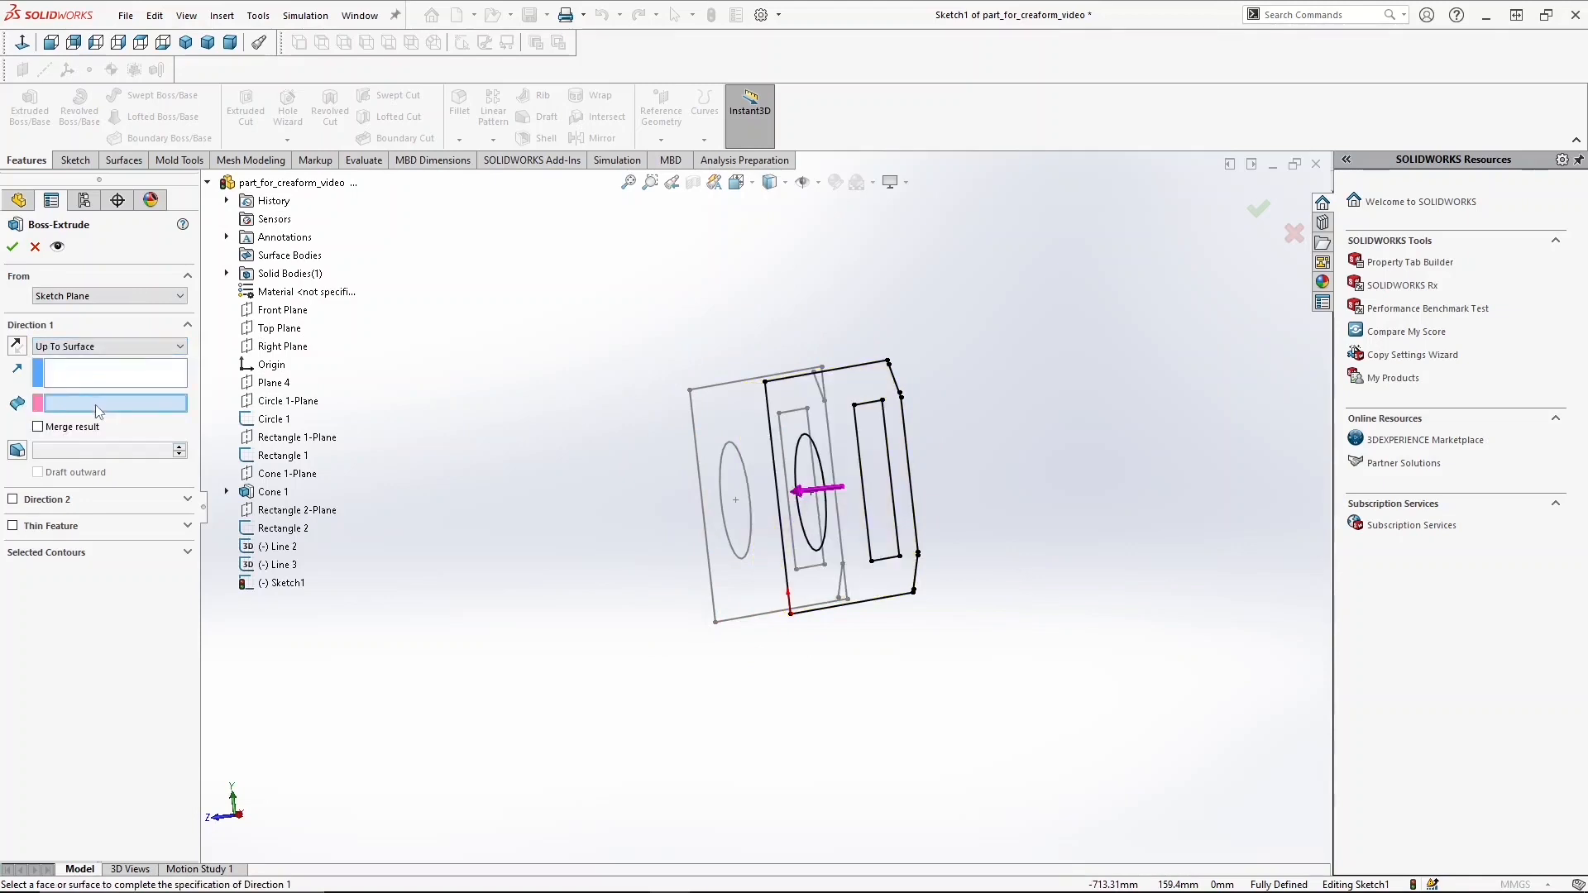
click(273, 385)
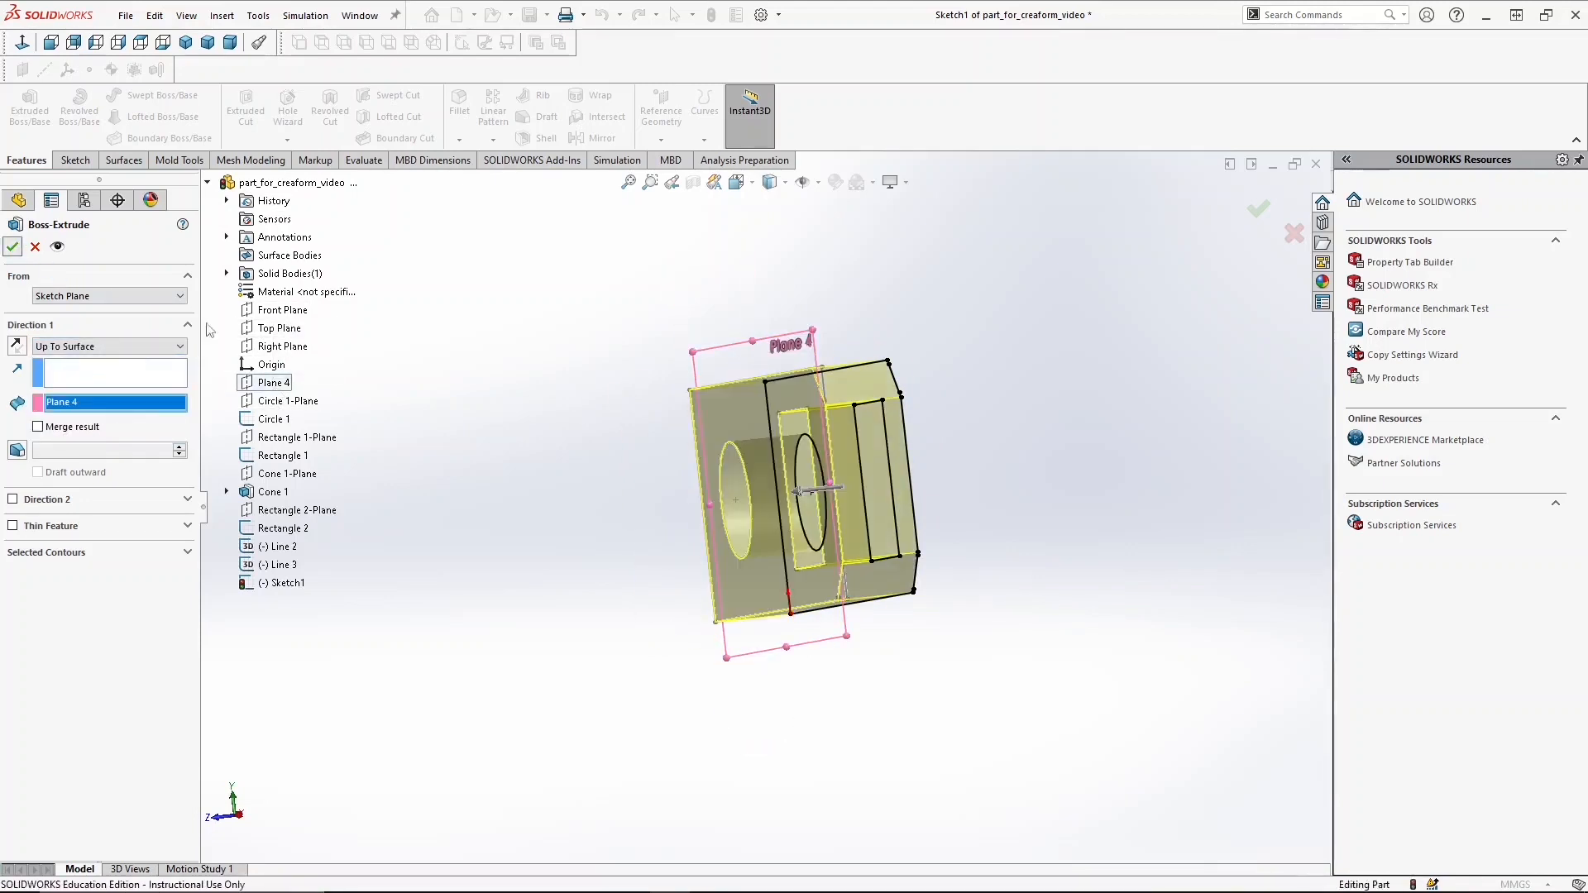
click(13, 246)
Show the hidden Cone 1 body and inspect it together with the extruded plate from several angles
middle_drag(909, 322, 1105, 318)
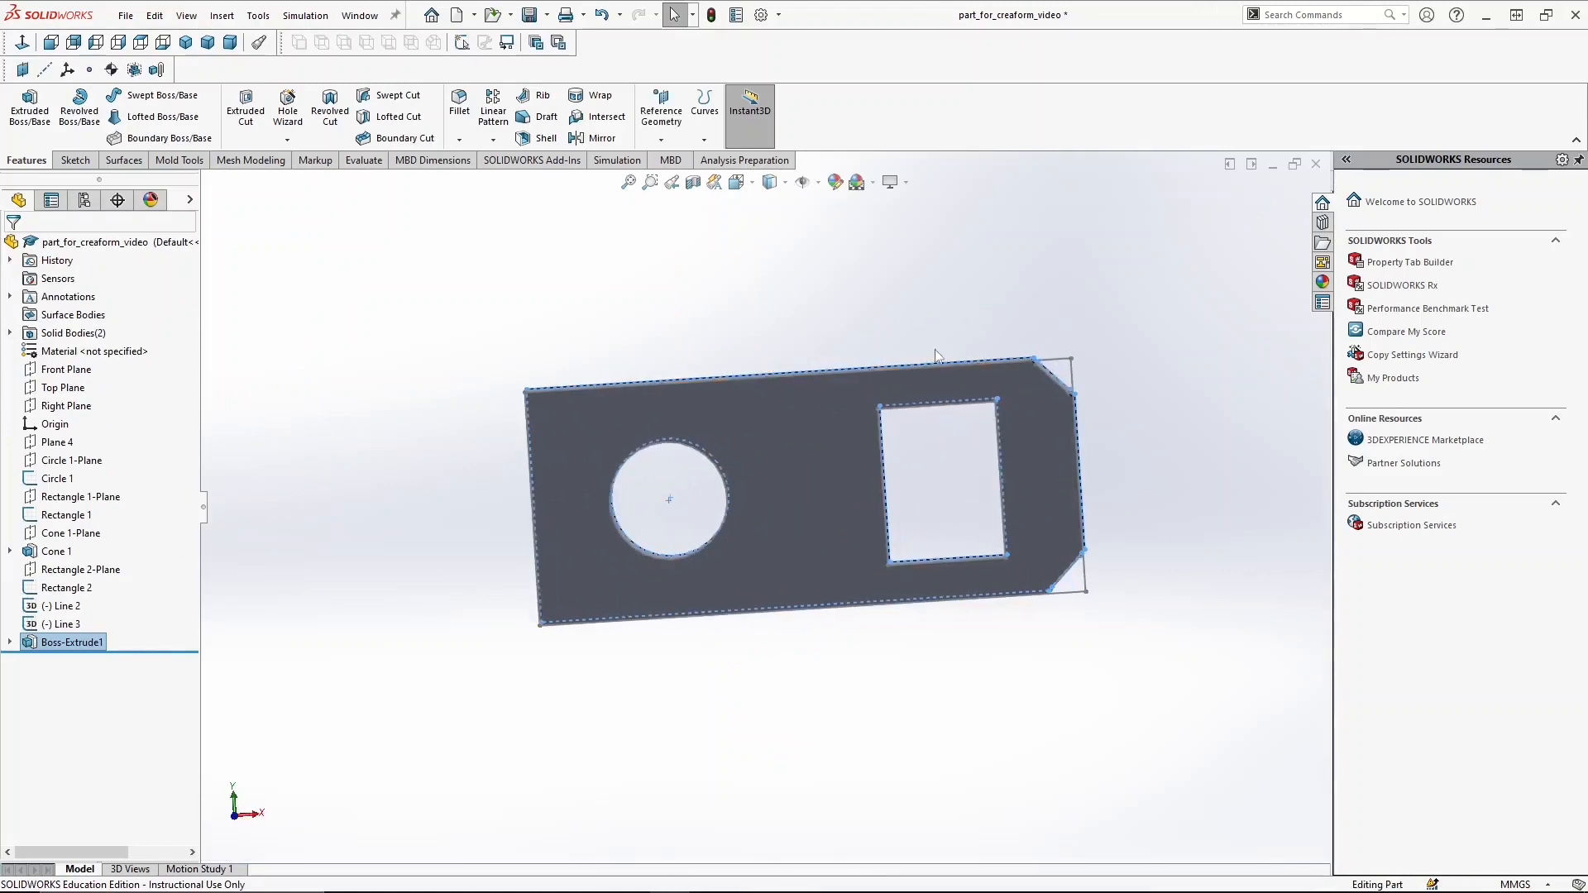
right_click(48, 553)
click(75, 508)
click(561, 315)
middle_drag(1136, 488, 1162, 346)
middle_drag(1120, 543, 387, 579)
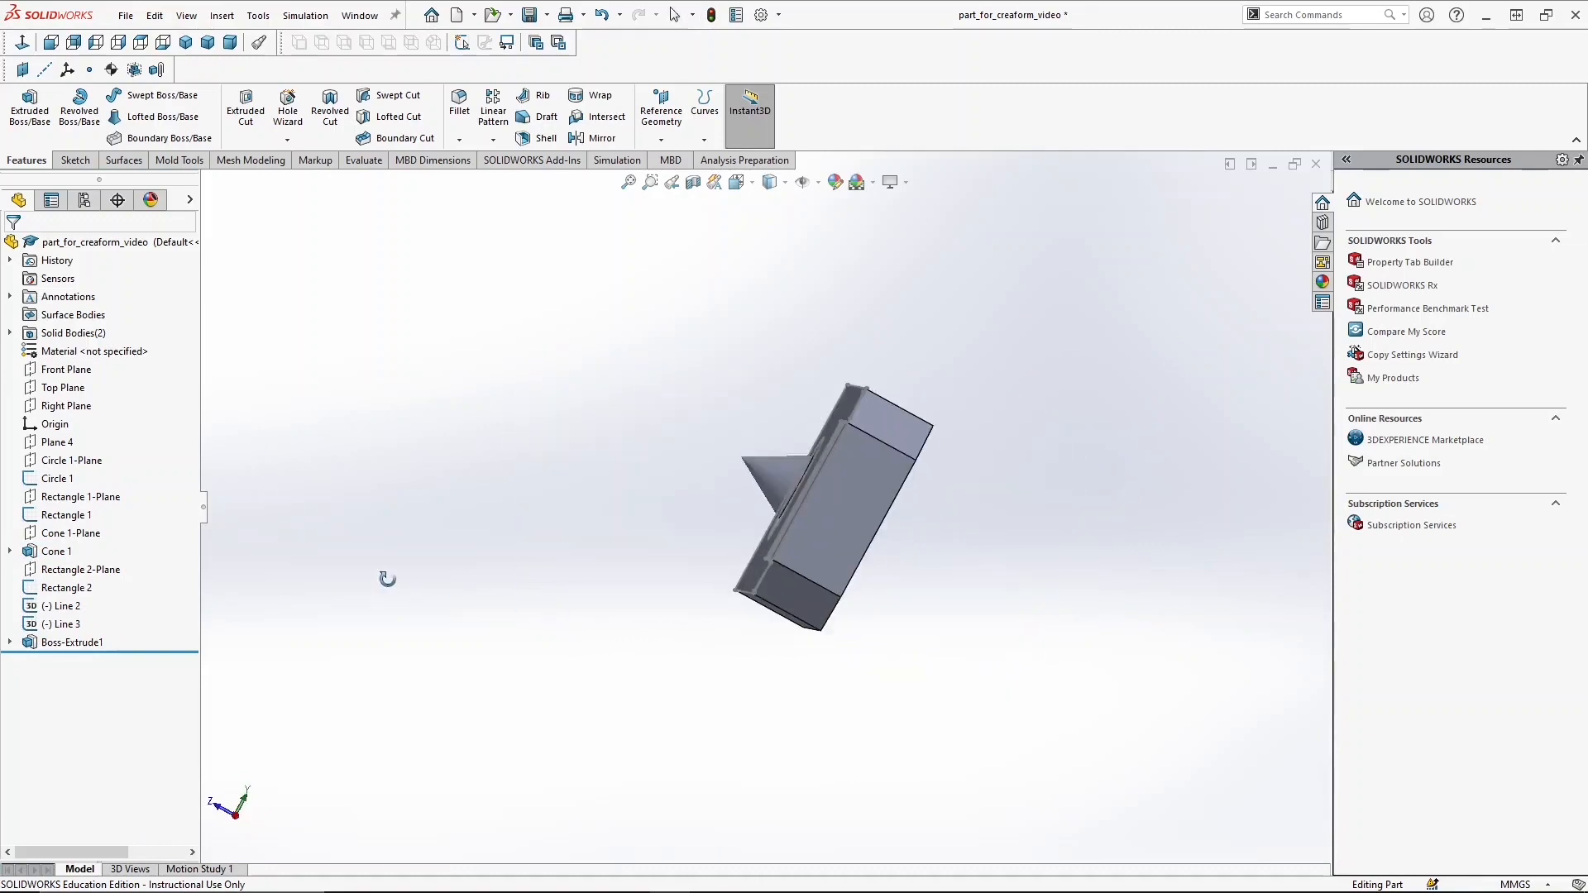
middle_drag(877, 553, 1084, 546)
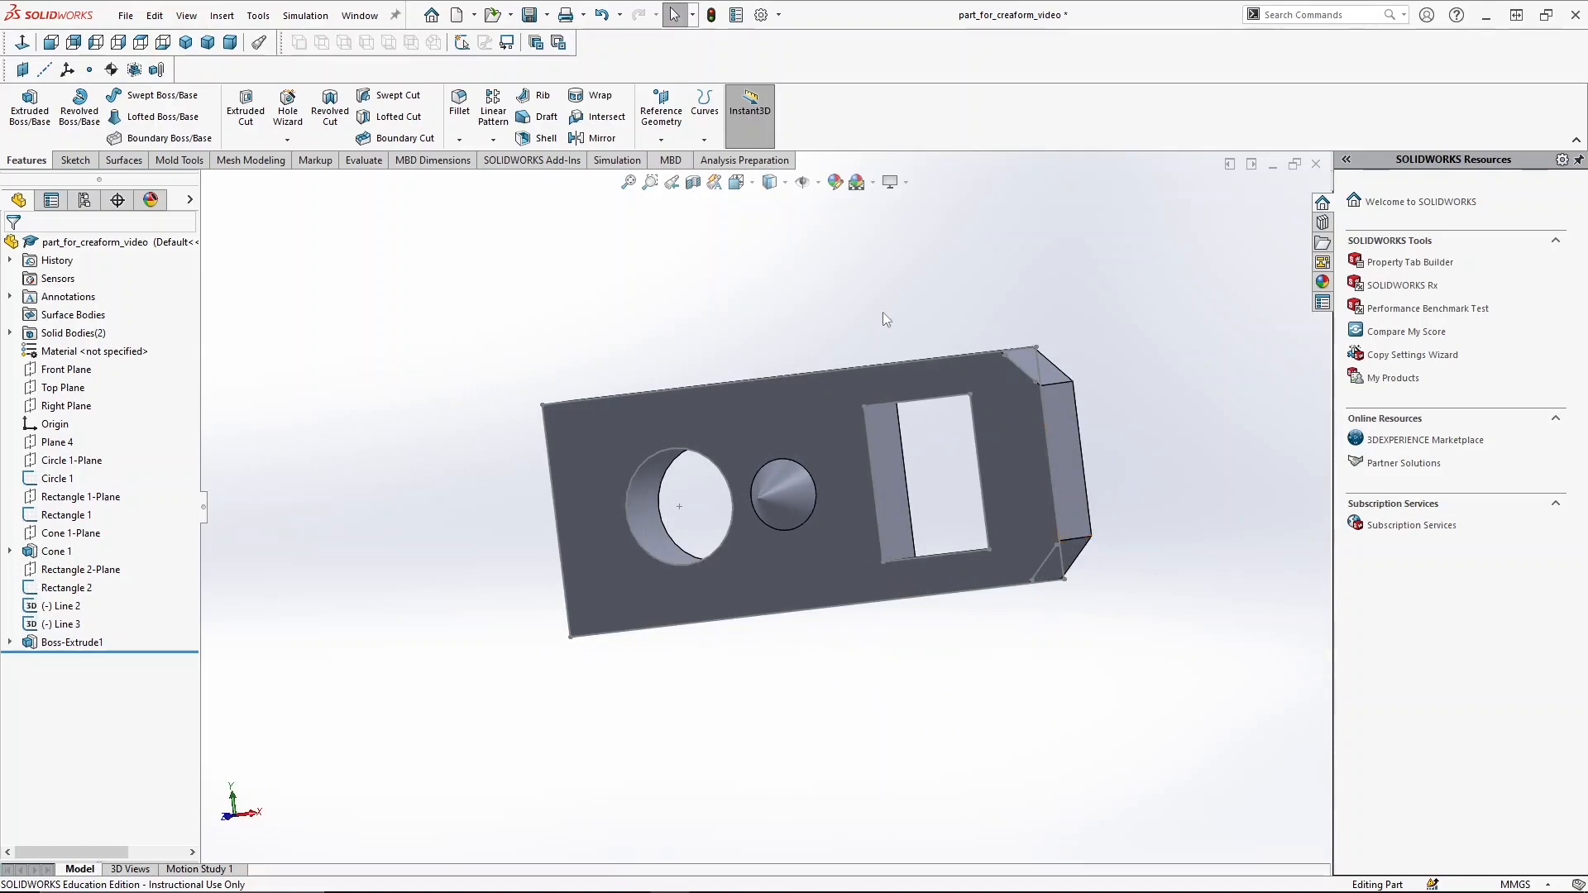
middle_drag(734, 340, 1191, 475)
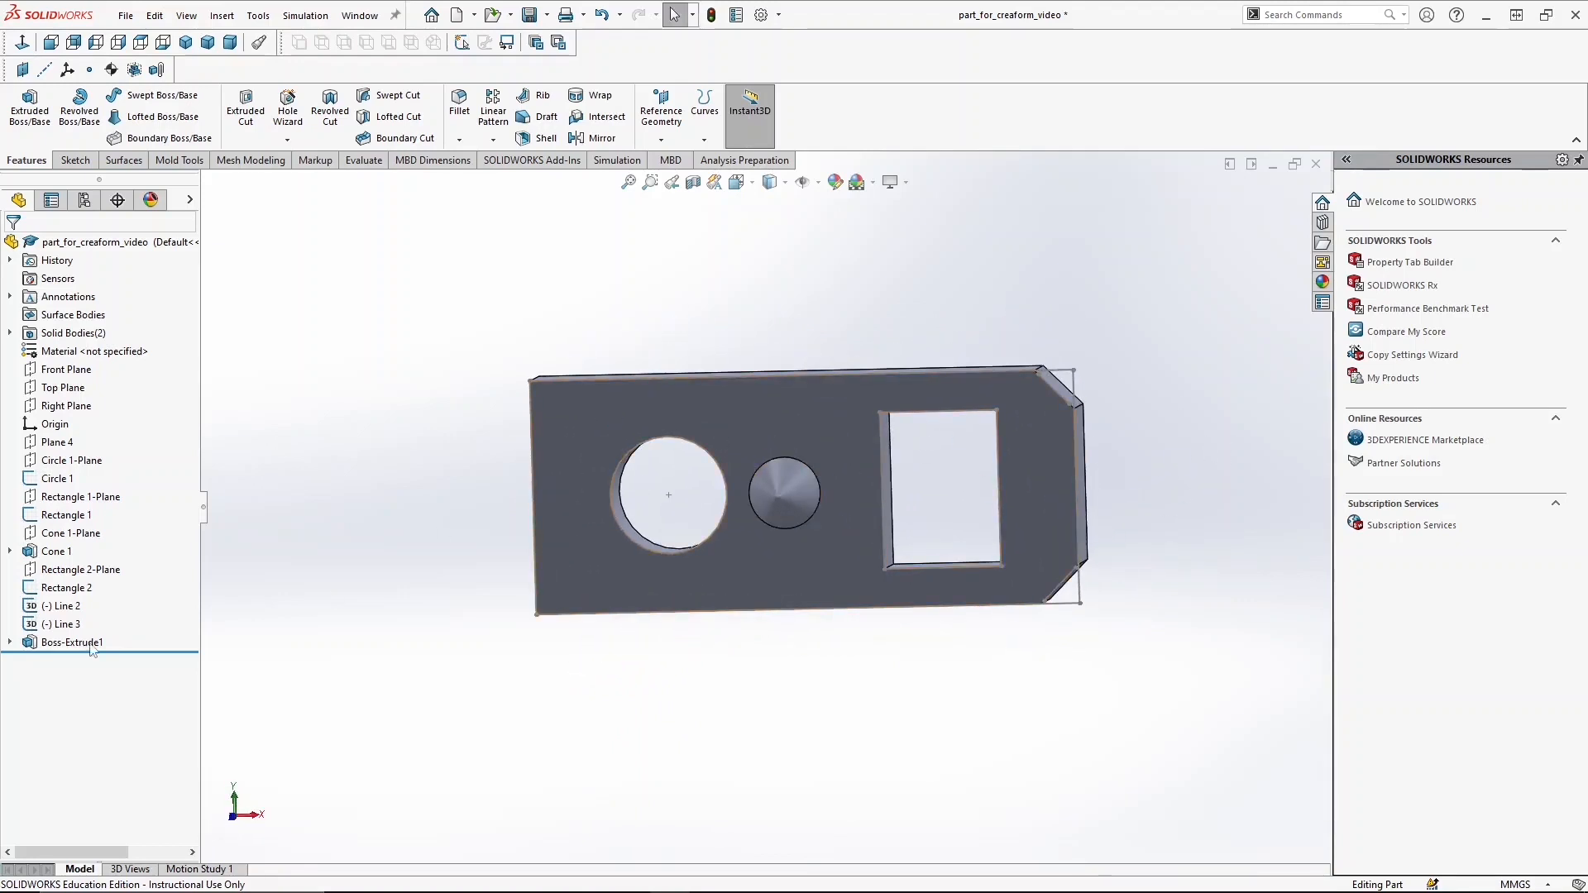
Open the plate extrusion's sketch for editing and change the converted hole circle to construction geometry
click(10, 643)
right_click(50, 659)
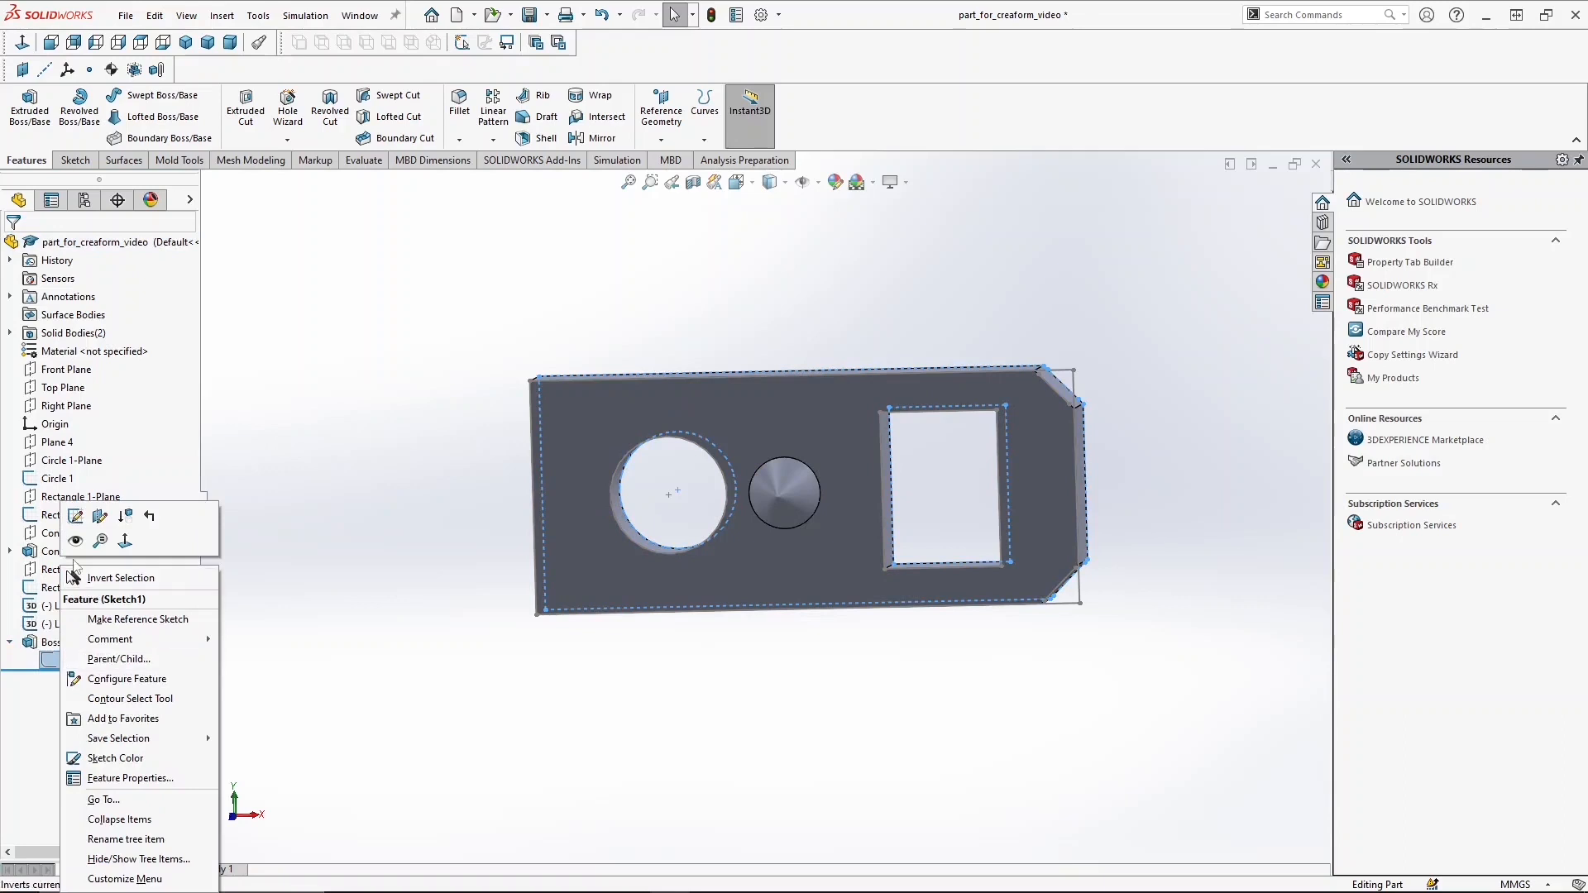
click(75, 516)
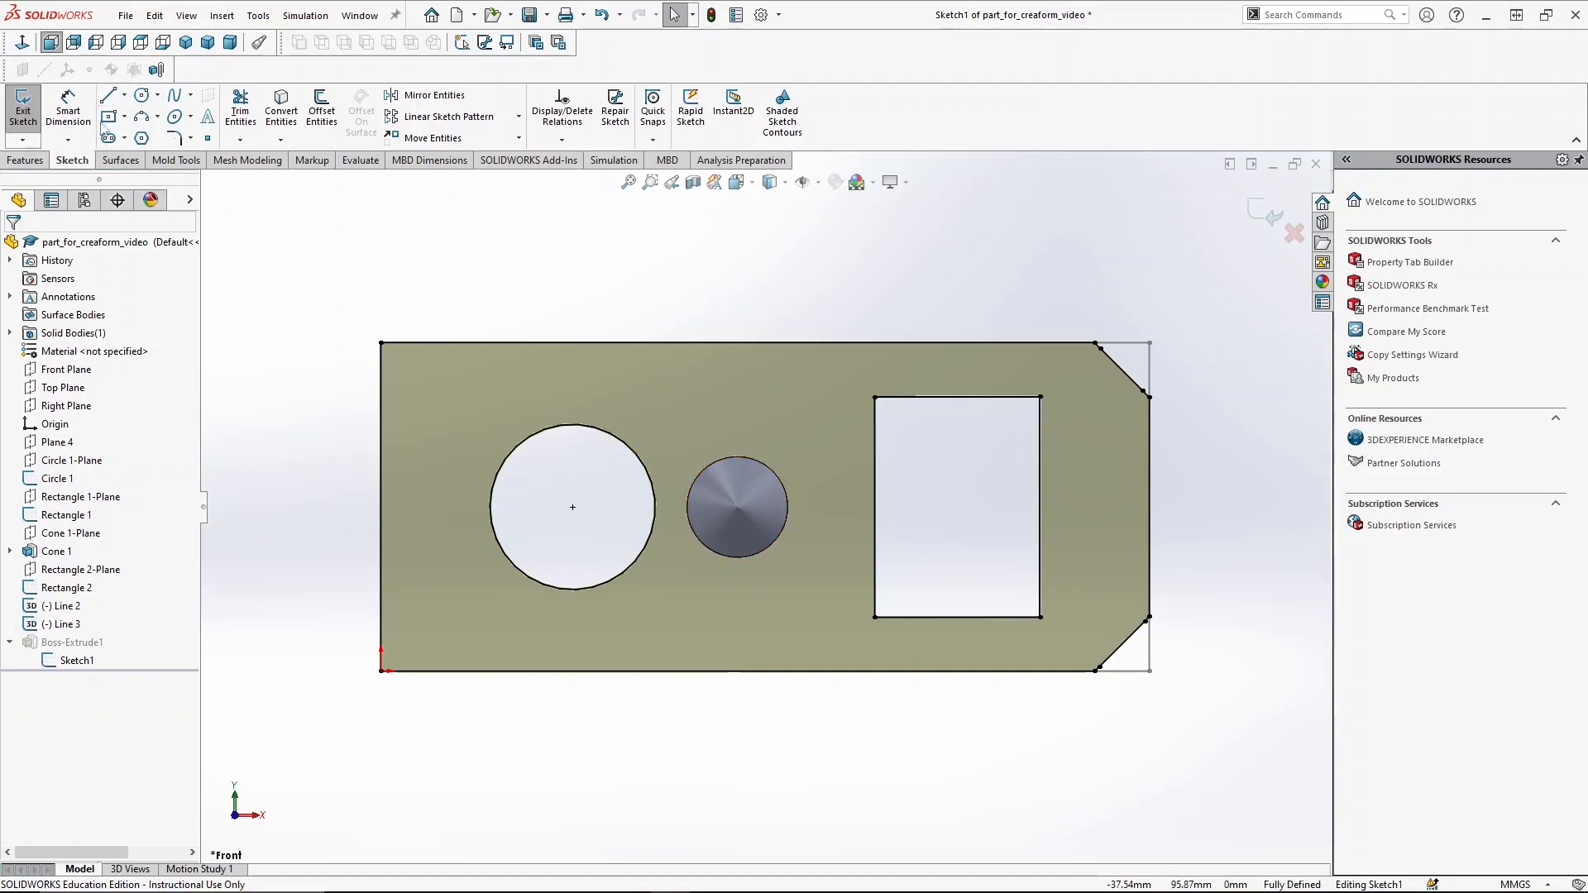
right_click(602, 431)
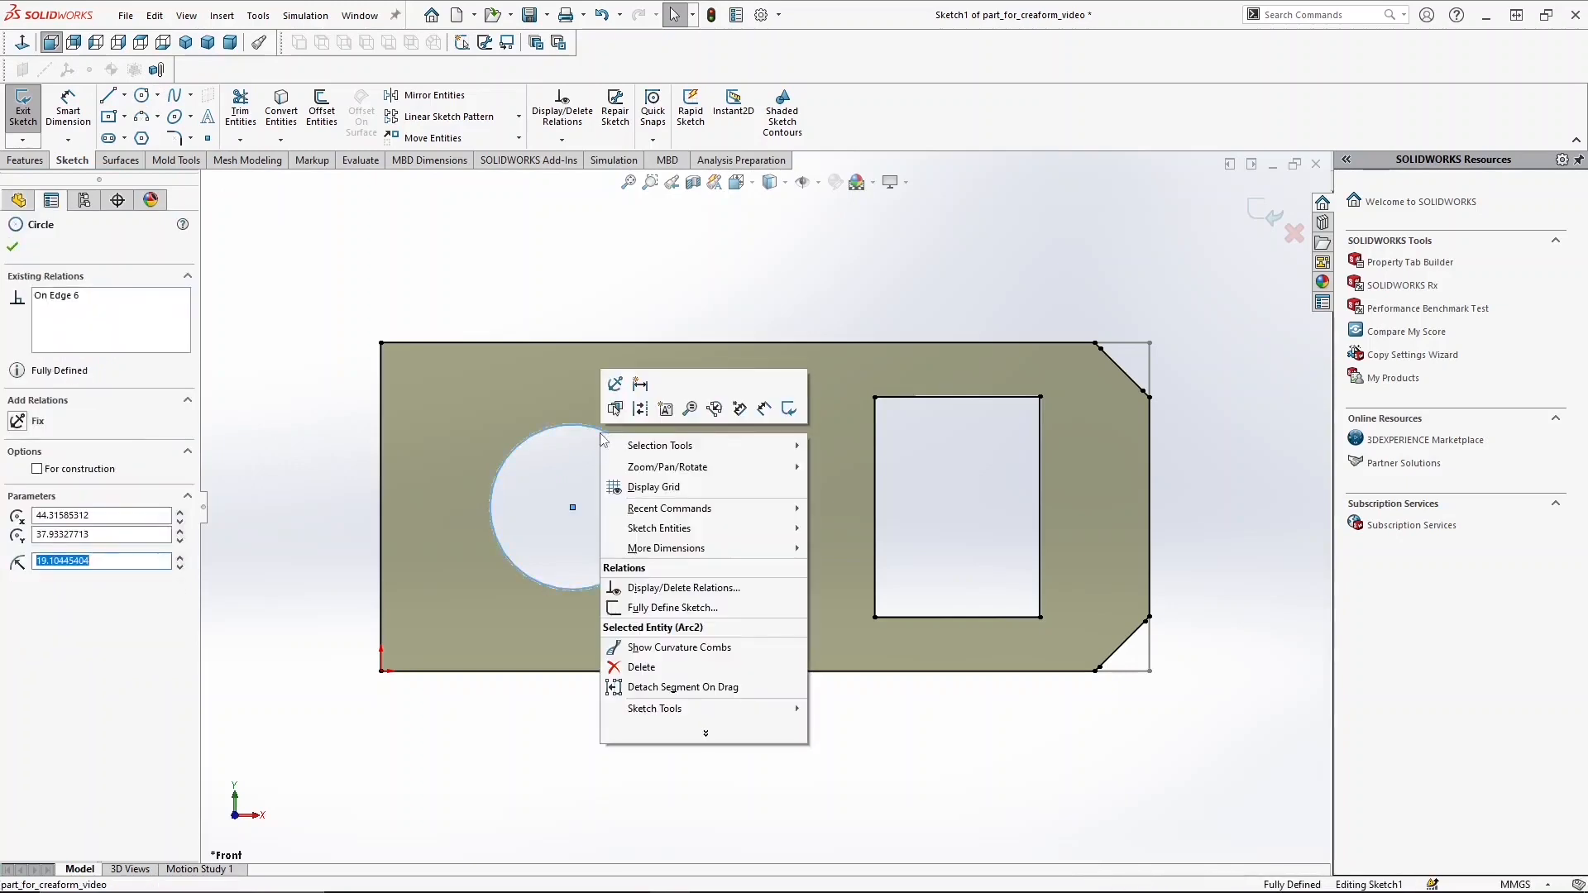
click(641, 409)
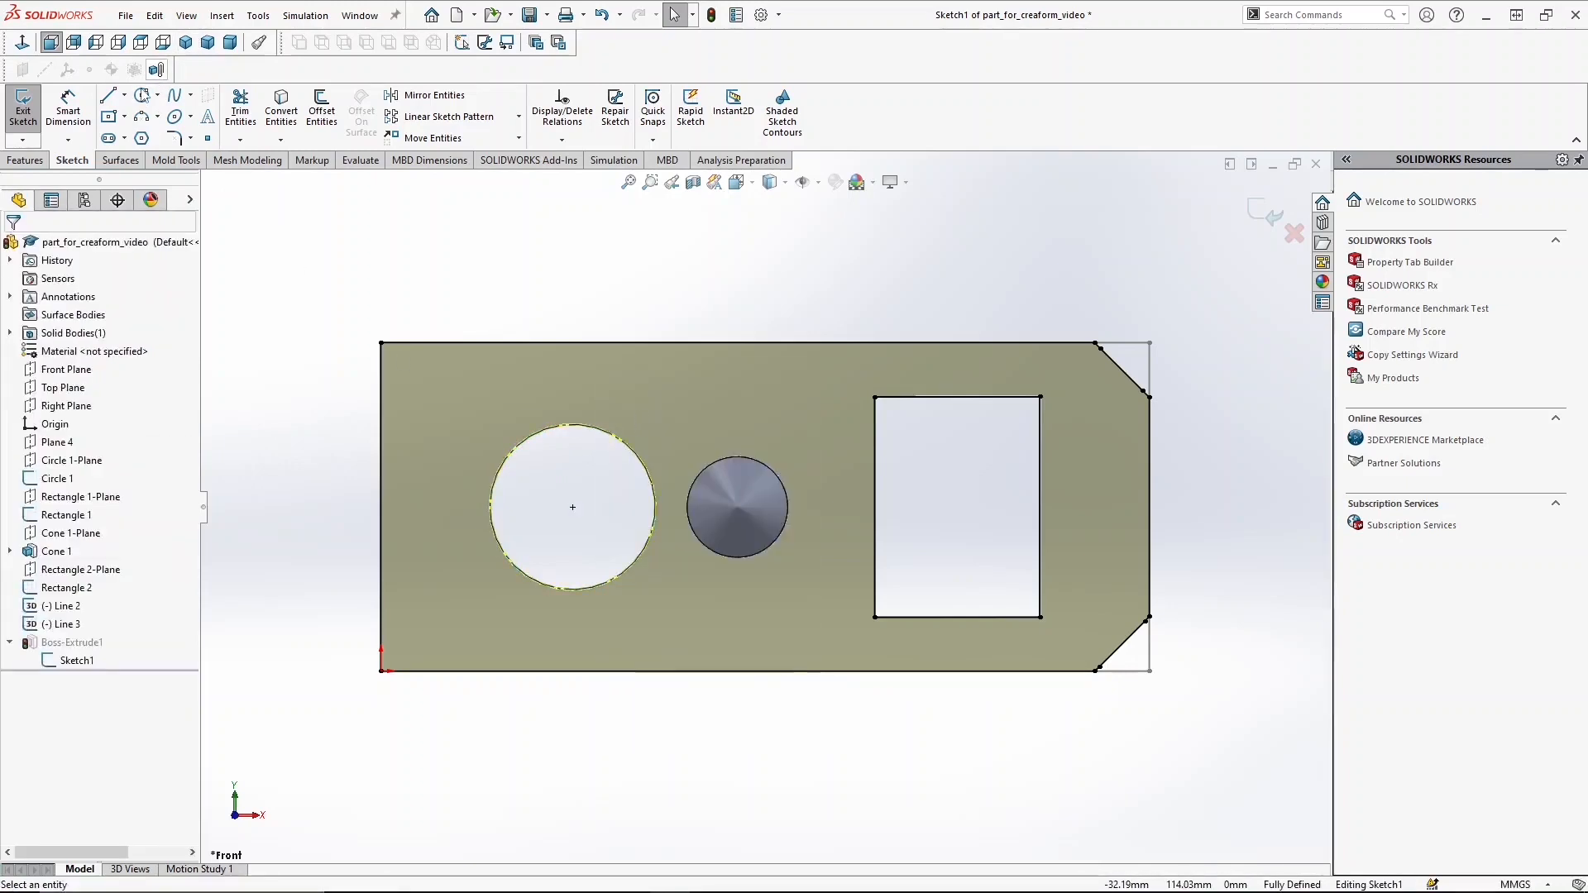
Sketch a circle about 20 mm in diameter, concentric with and inside the construction circle
click(143, 96)
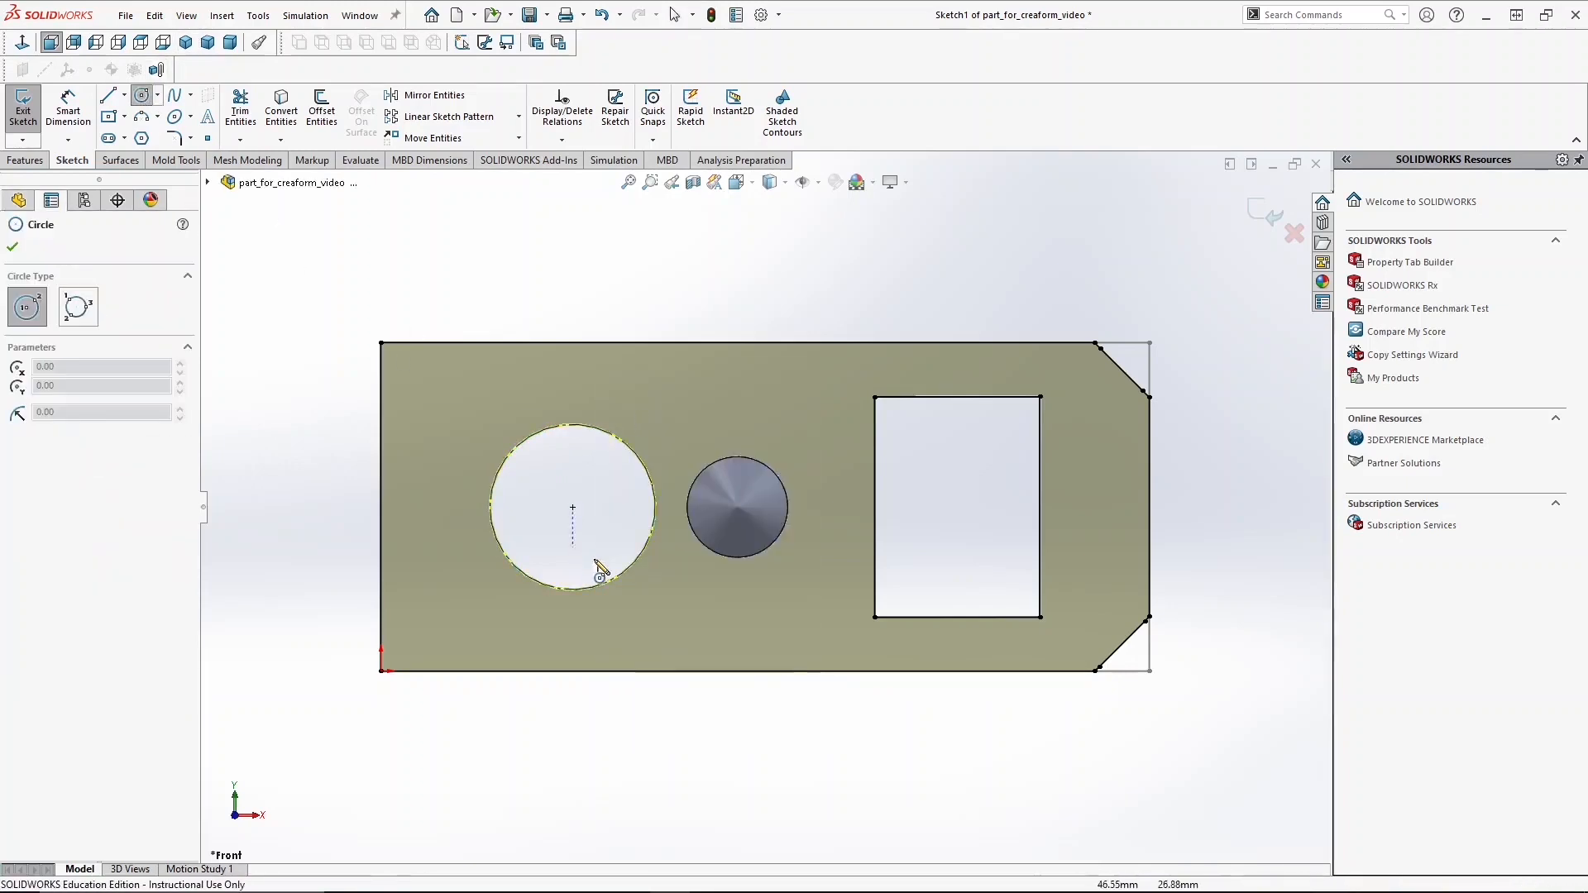
click(573, 507)
click(590, 467)
Dimension the inner circle's diameter as 20 mm and exit the sketch to rebuild the plate
right_drag(311, 495, 291, 393)
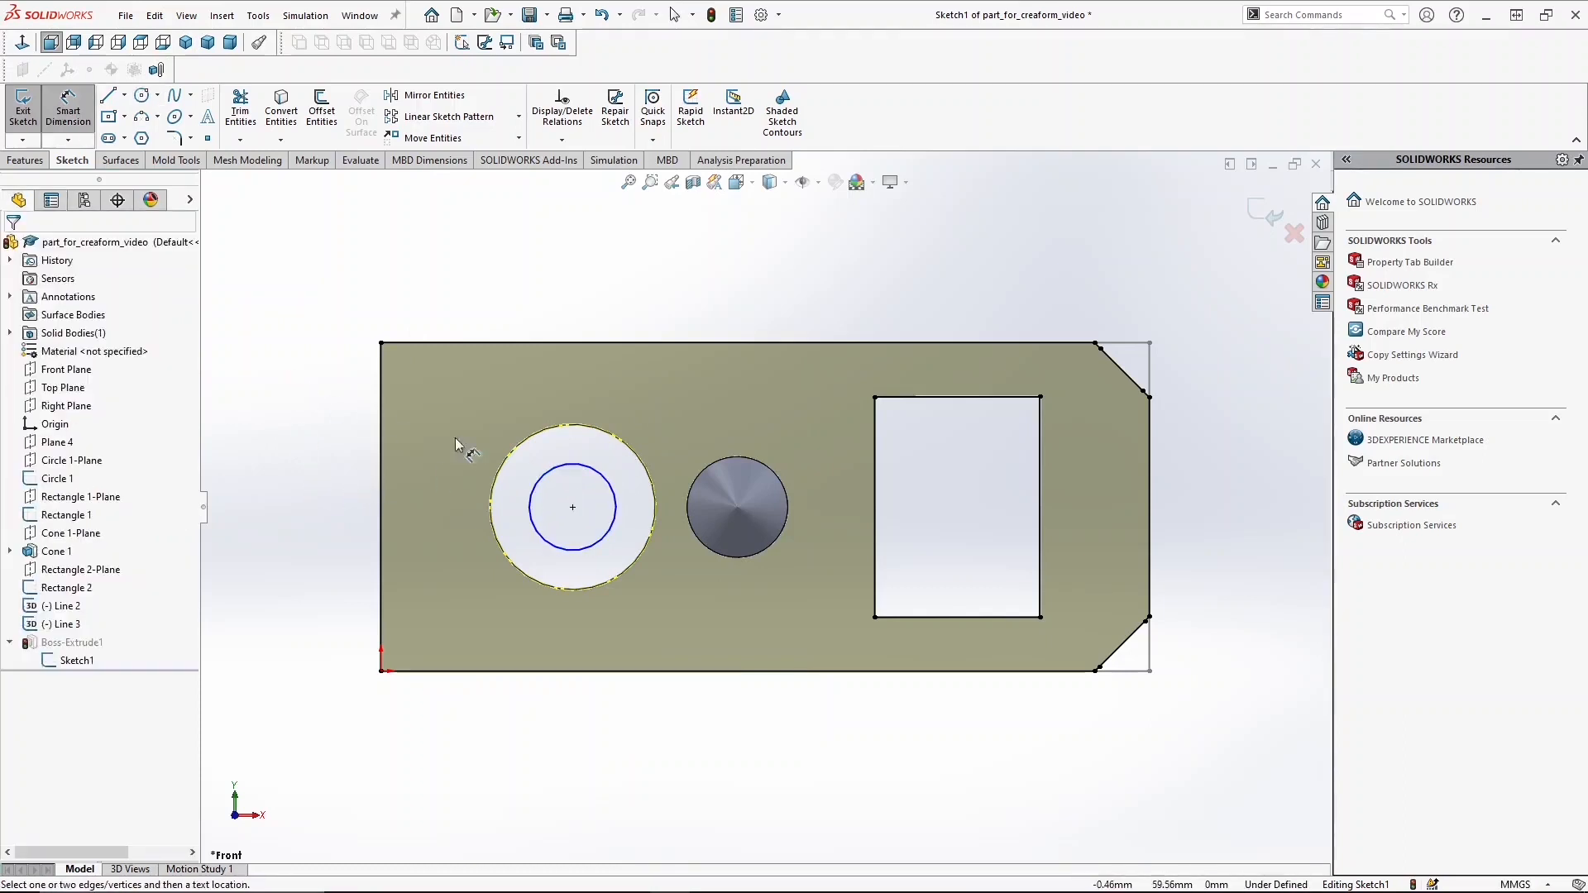
click(589, 473)
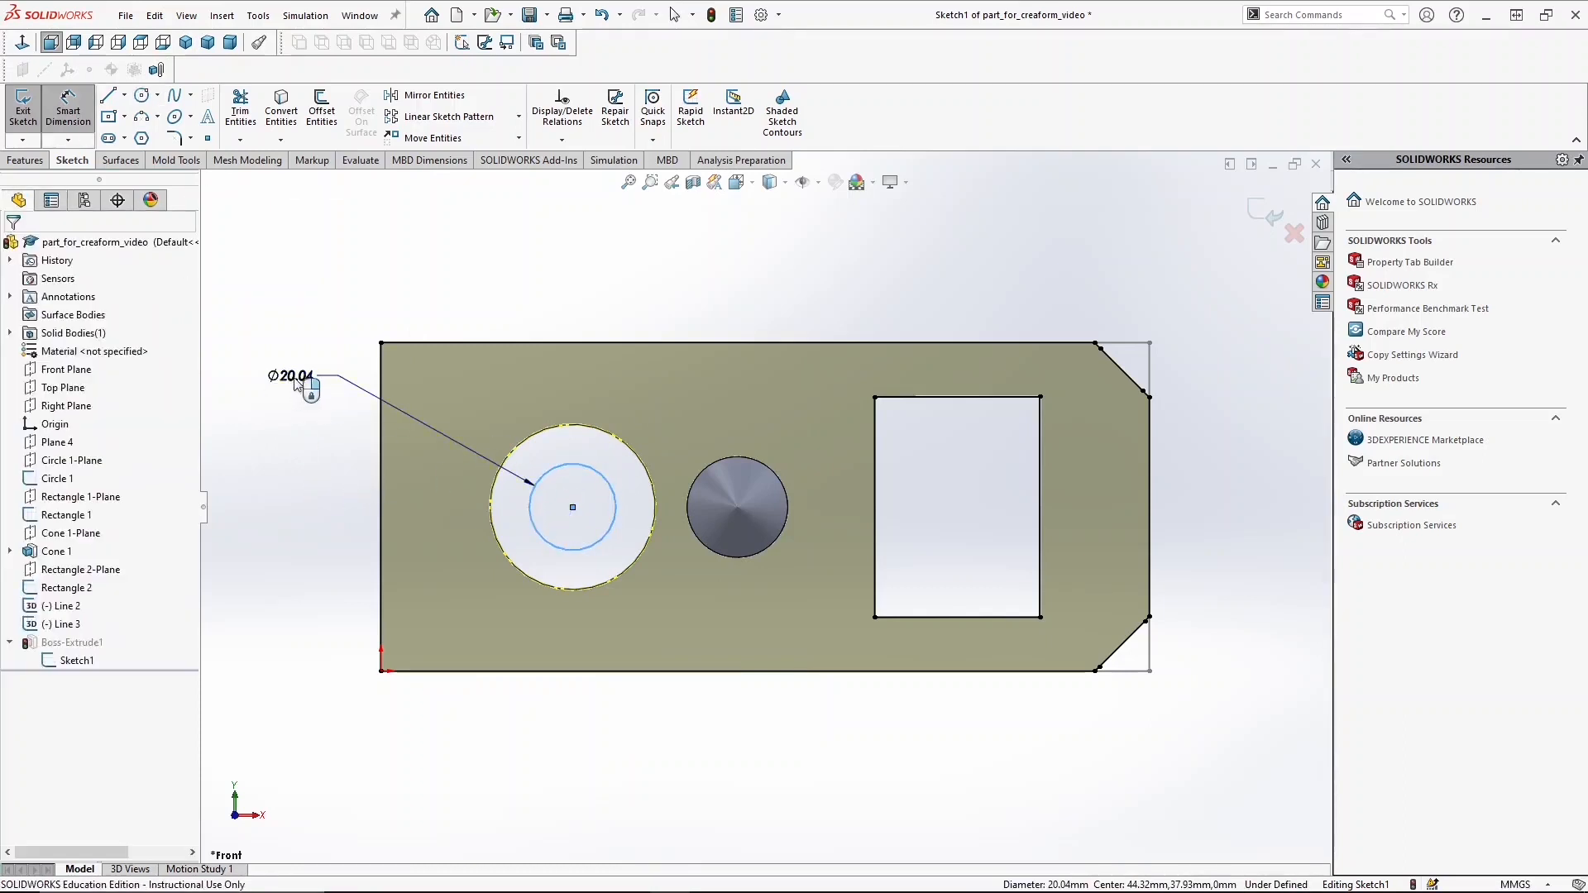
click(306, 389)
text(20)
key(Return)
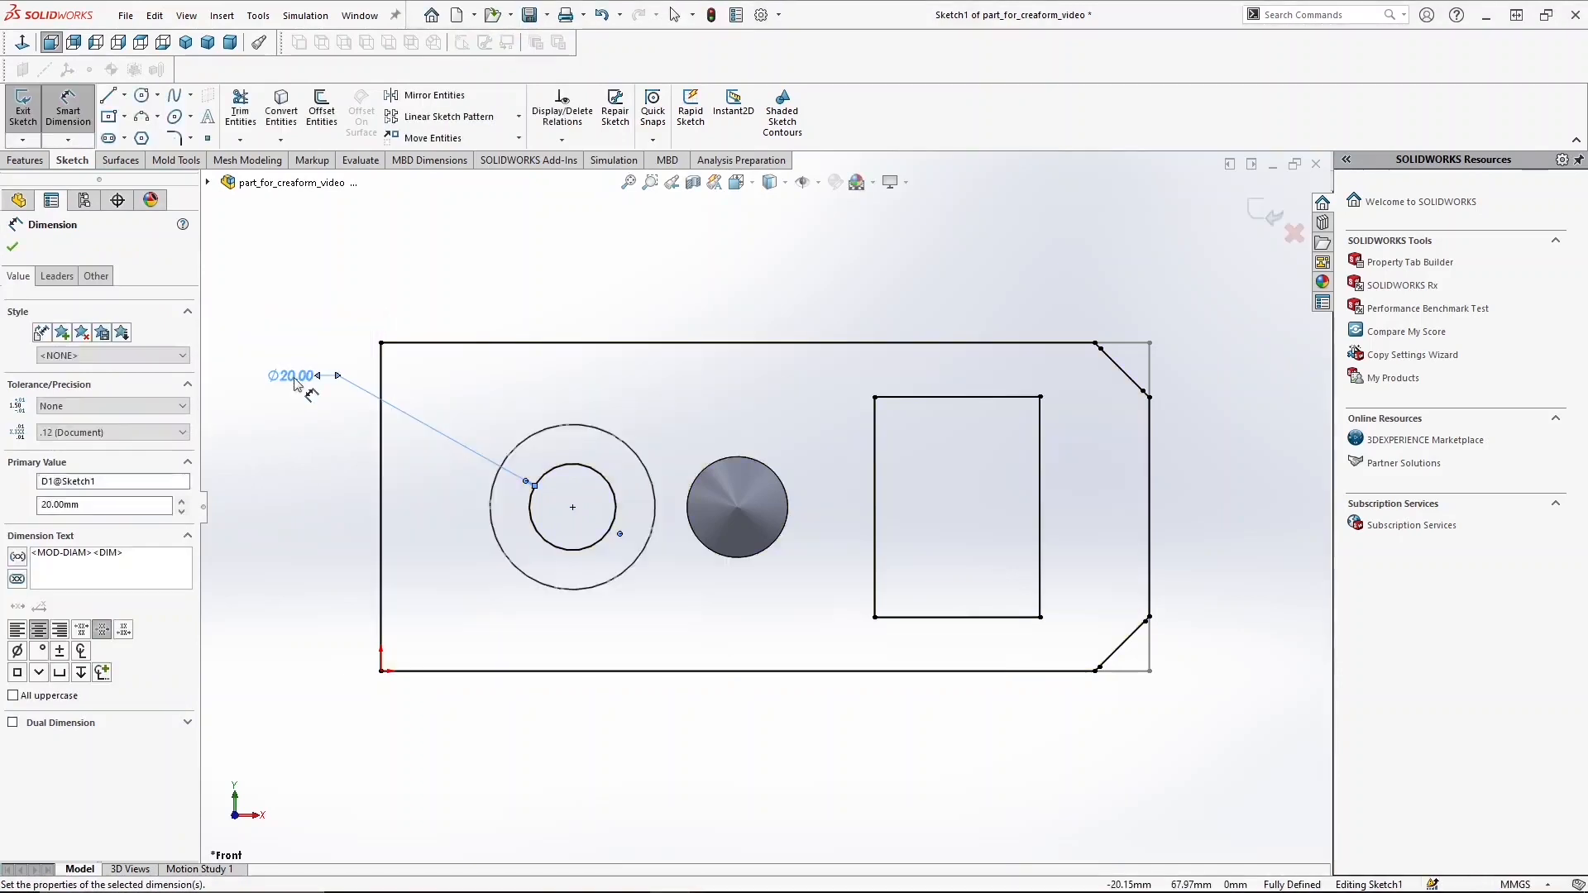
click(13, 248)
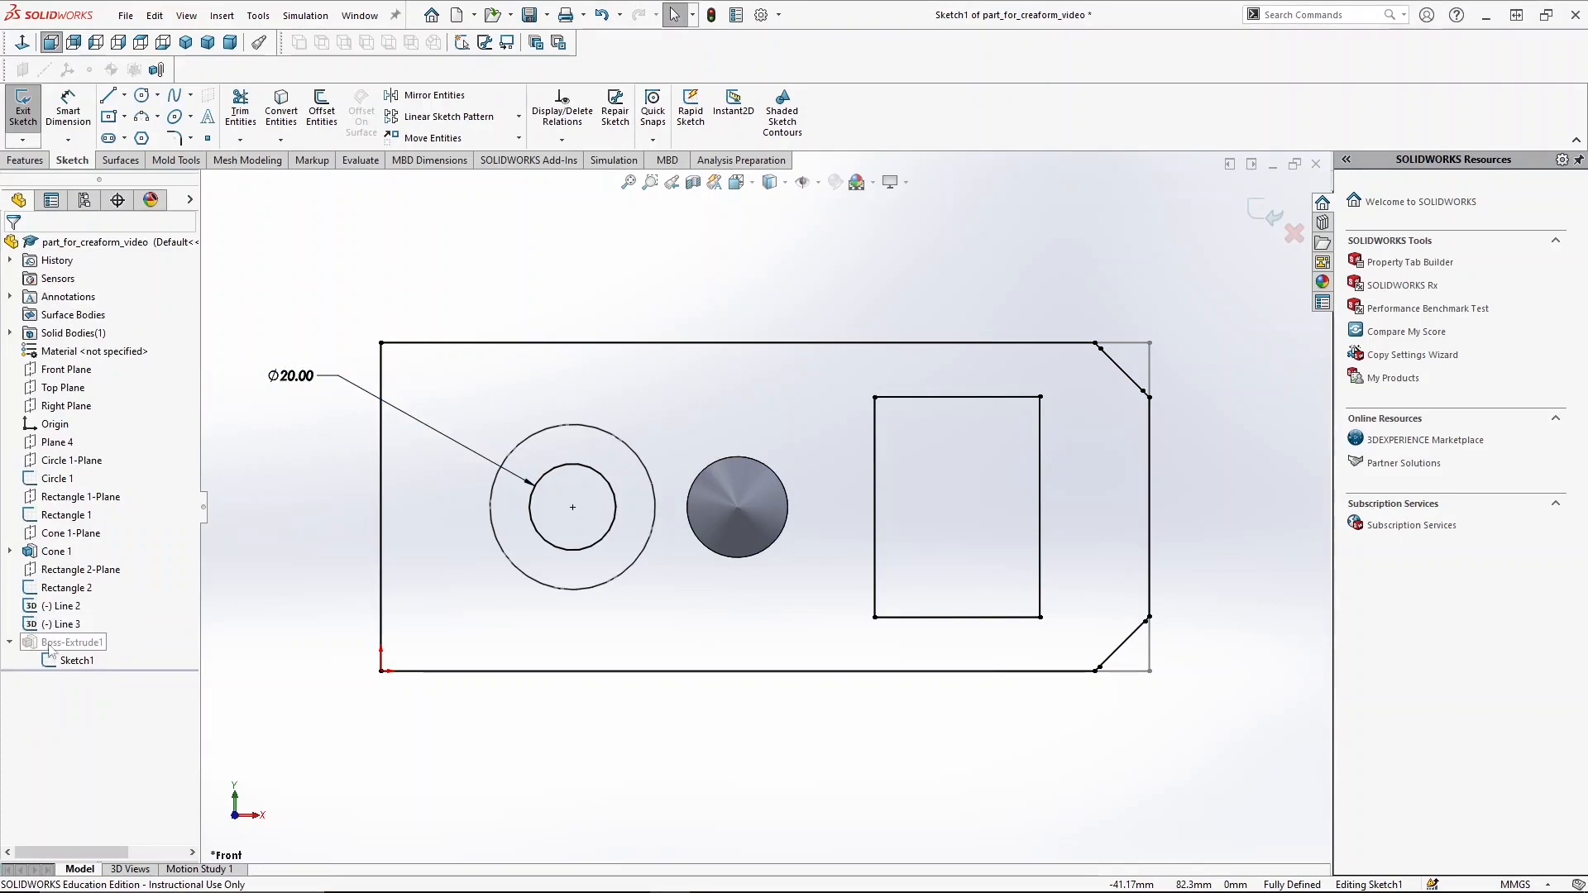
click(20, 112)
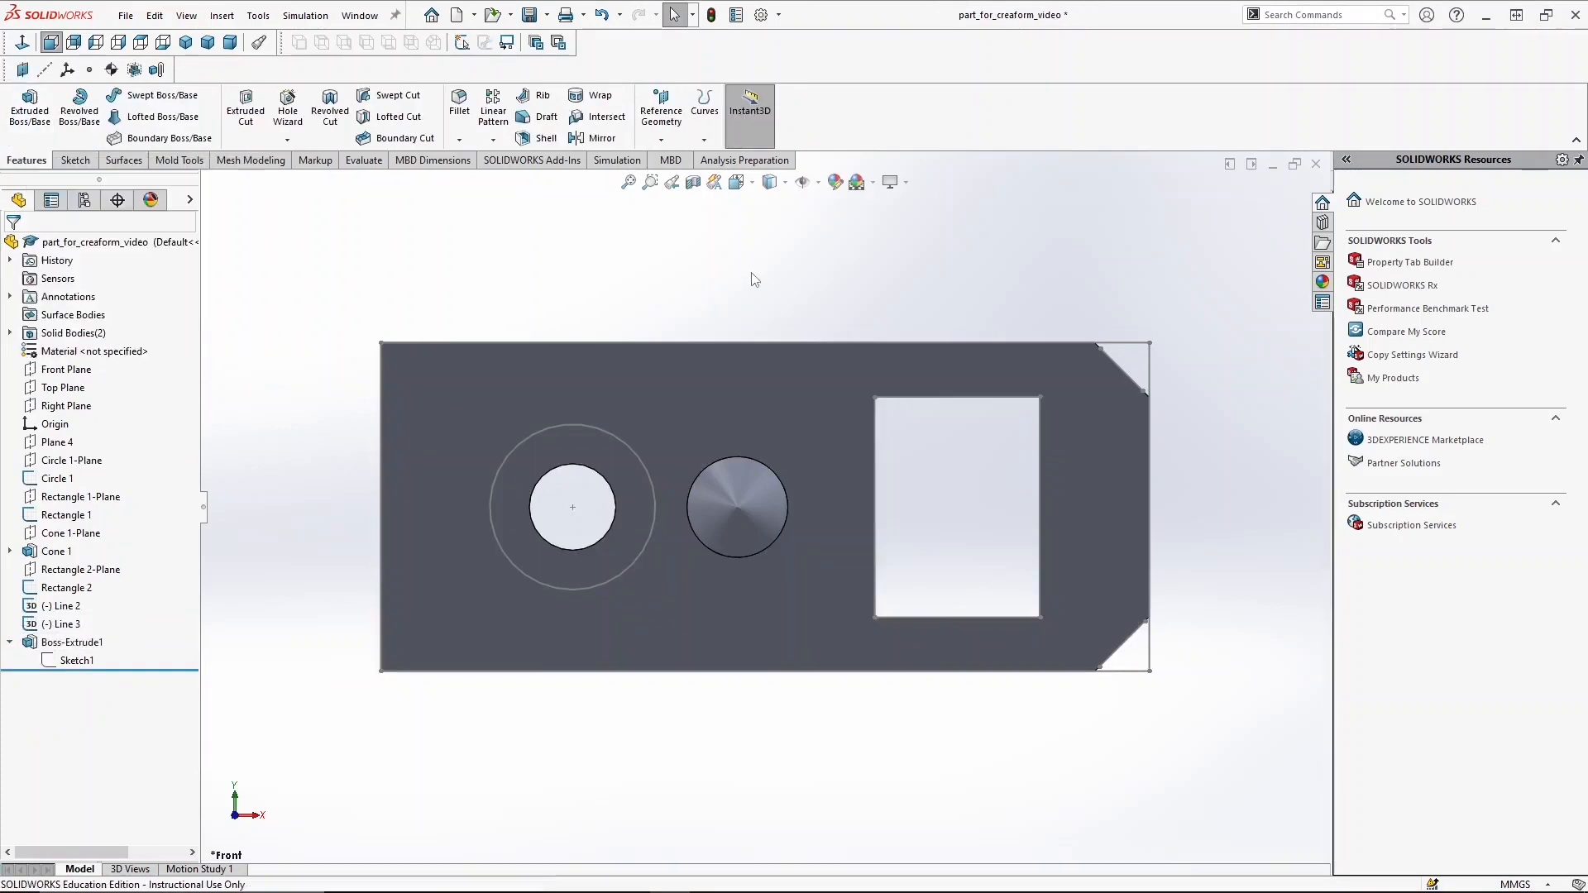
Reopen the plate extrusion's sketch and change all four lines of the inner rectangle to construction geometry
middle_drag(730, 289, 1056, 479)
middle_drag(1170, 538, 1267, 596)
right_click(75, 660)
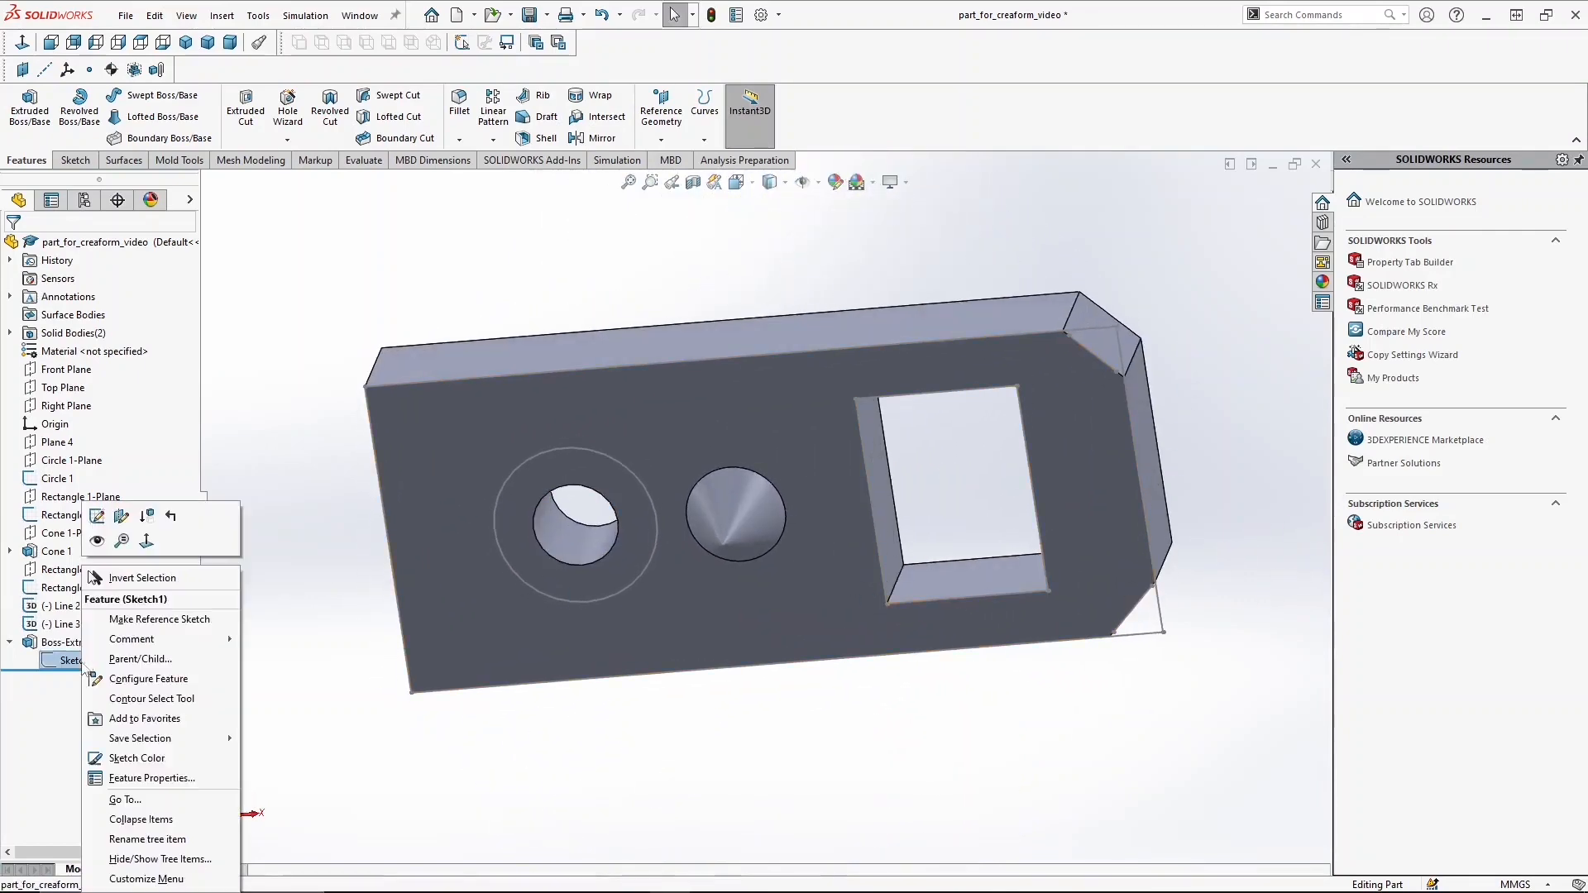
click(98, 517)
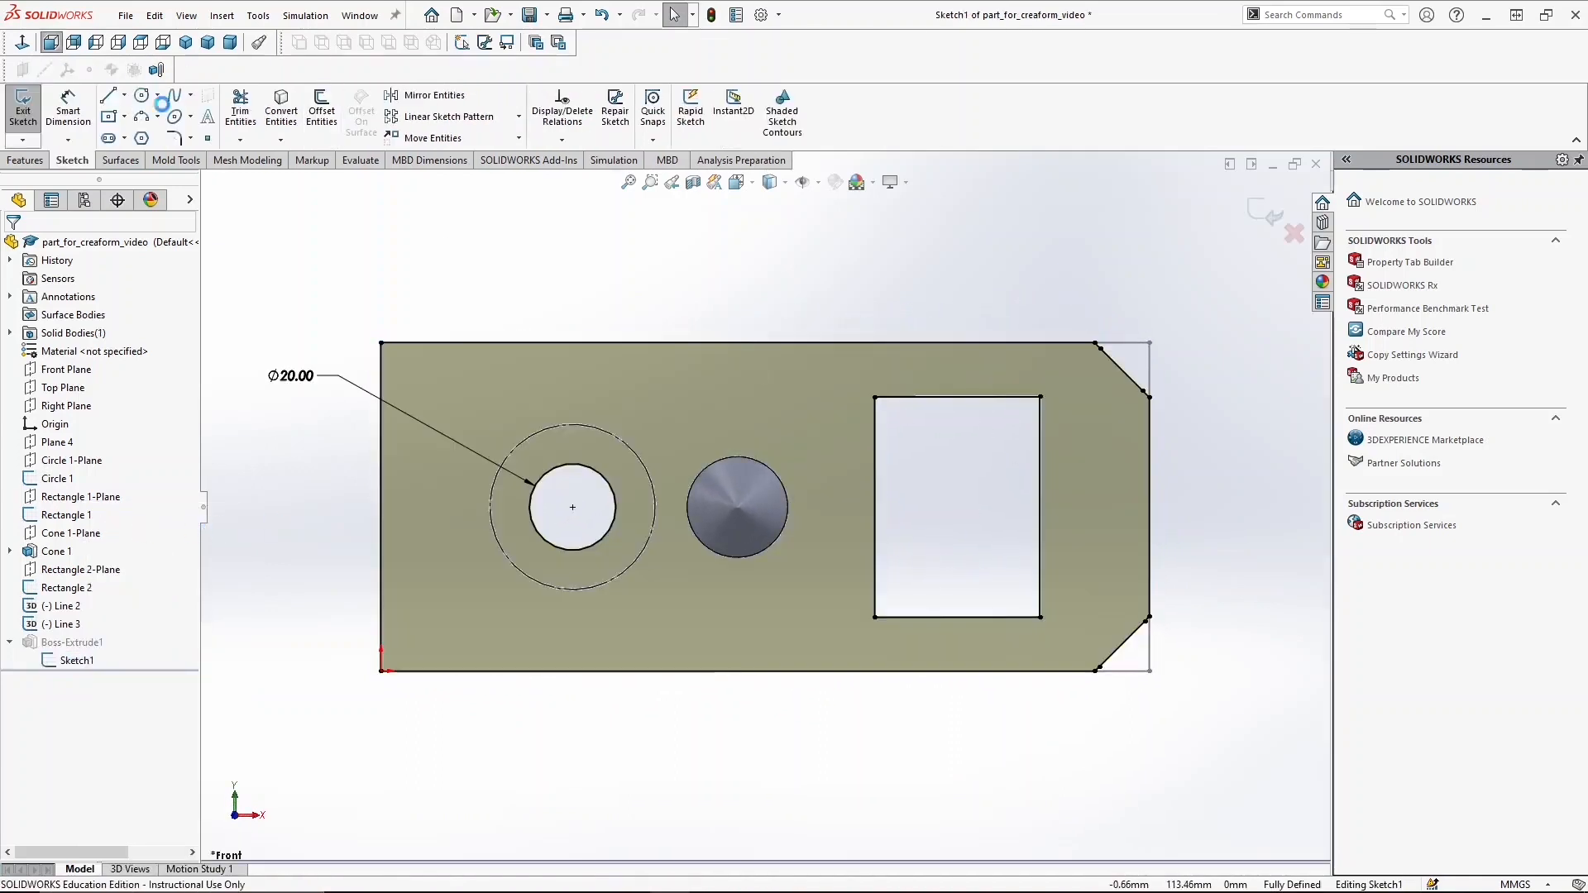
click(988, 398)
ctrl+click(1040, 454)
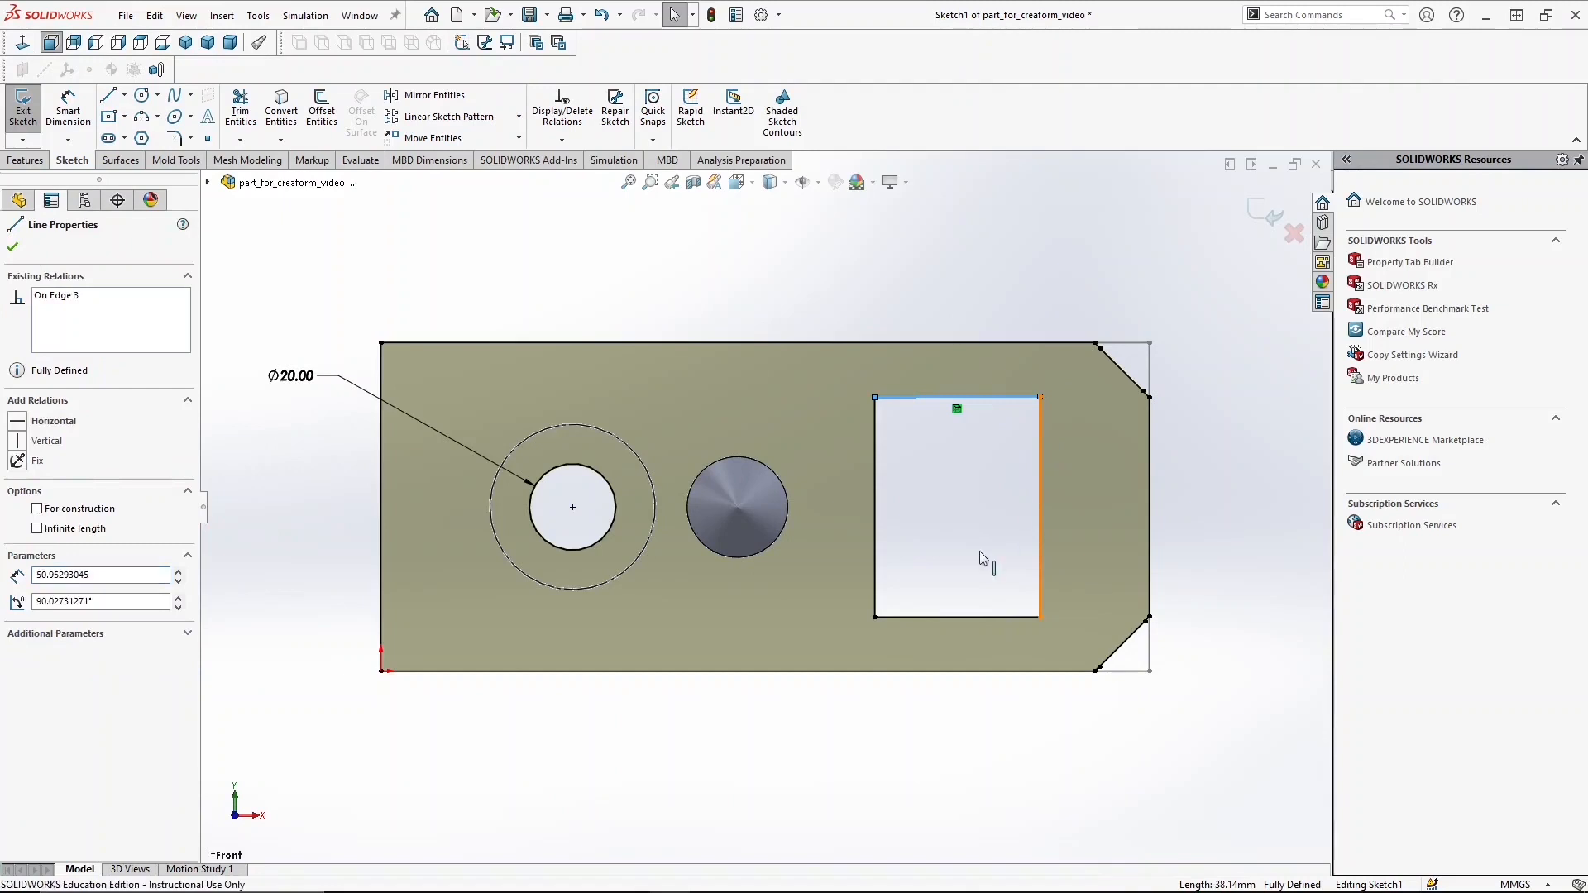
ctrl+click(973, 617)
ctrl+click(875, 579)
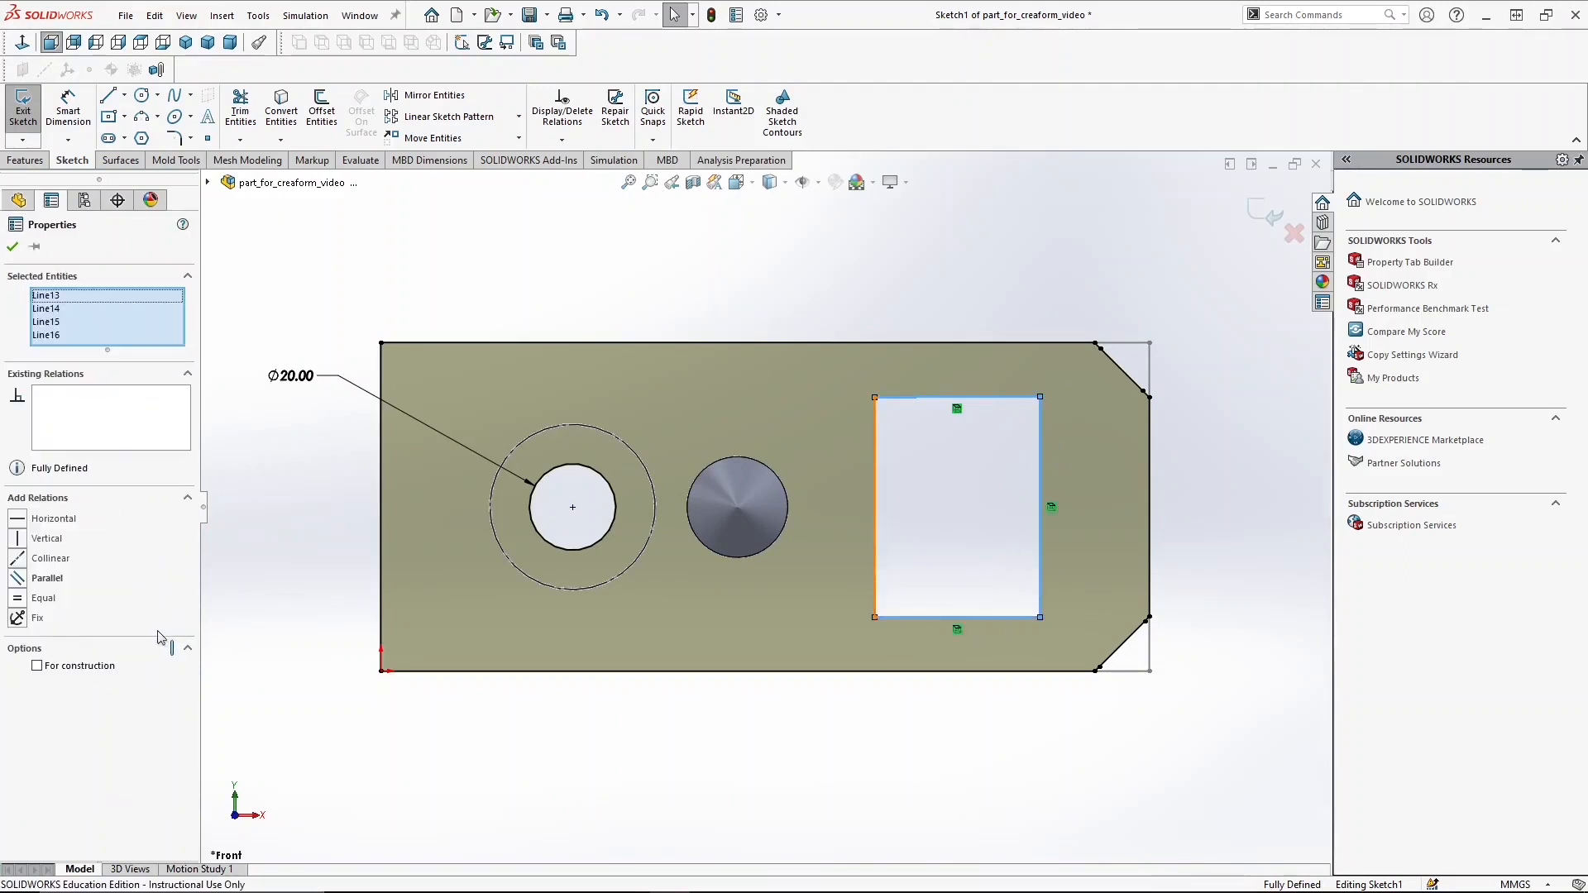
click(38, 666)
key(Escape)
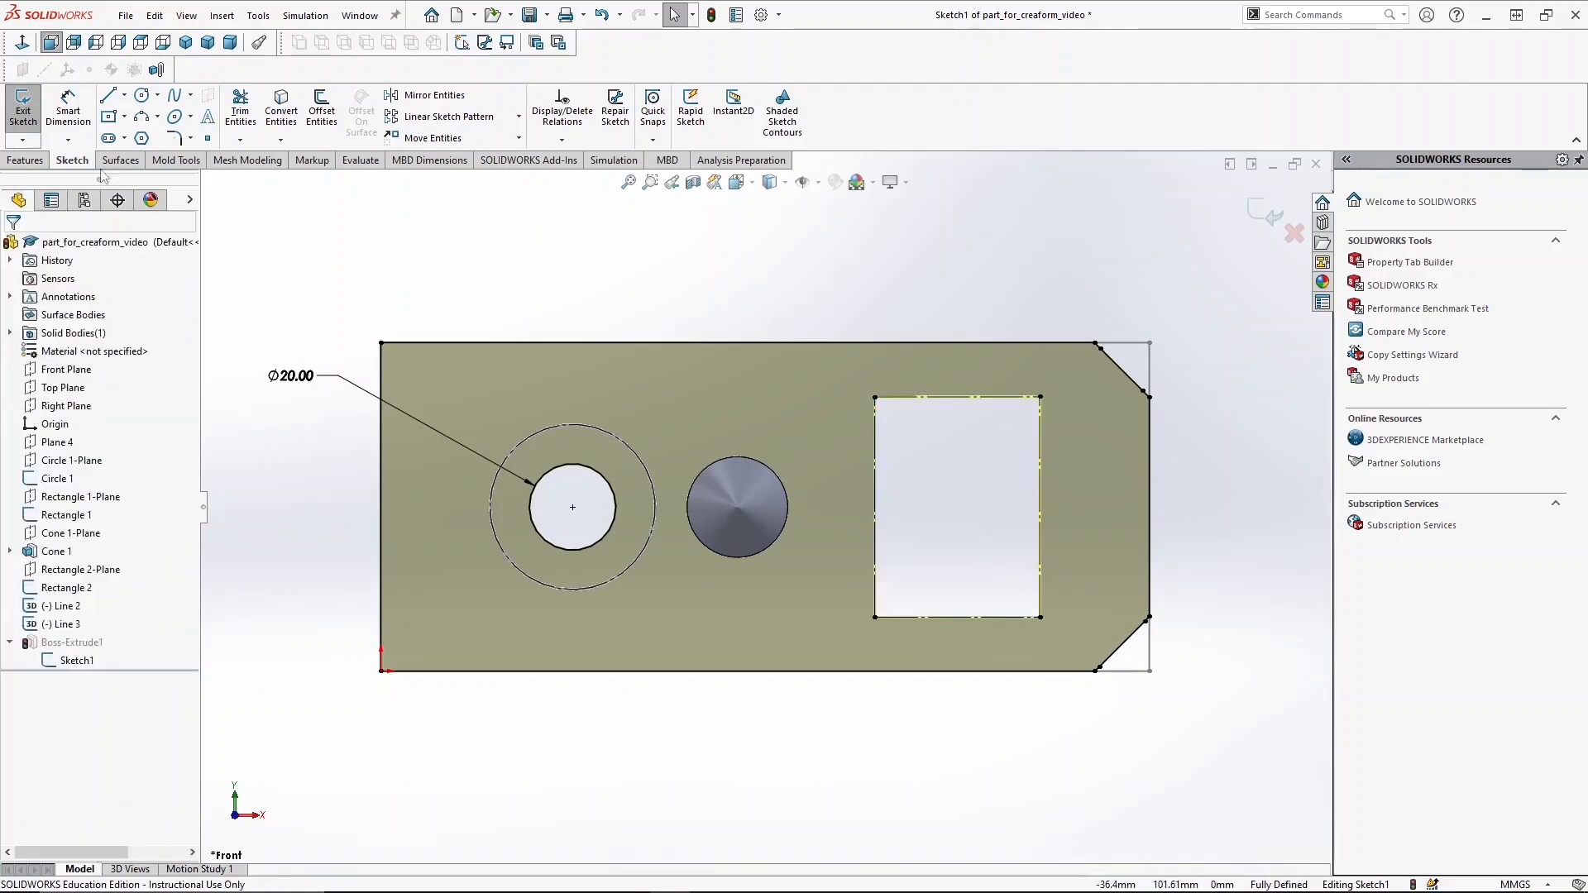
Sketch a straight slot about 15 mm wide between the midpoints of the construction rectangle's upper and lower edges
click(108, 138)
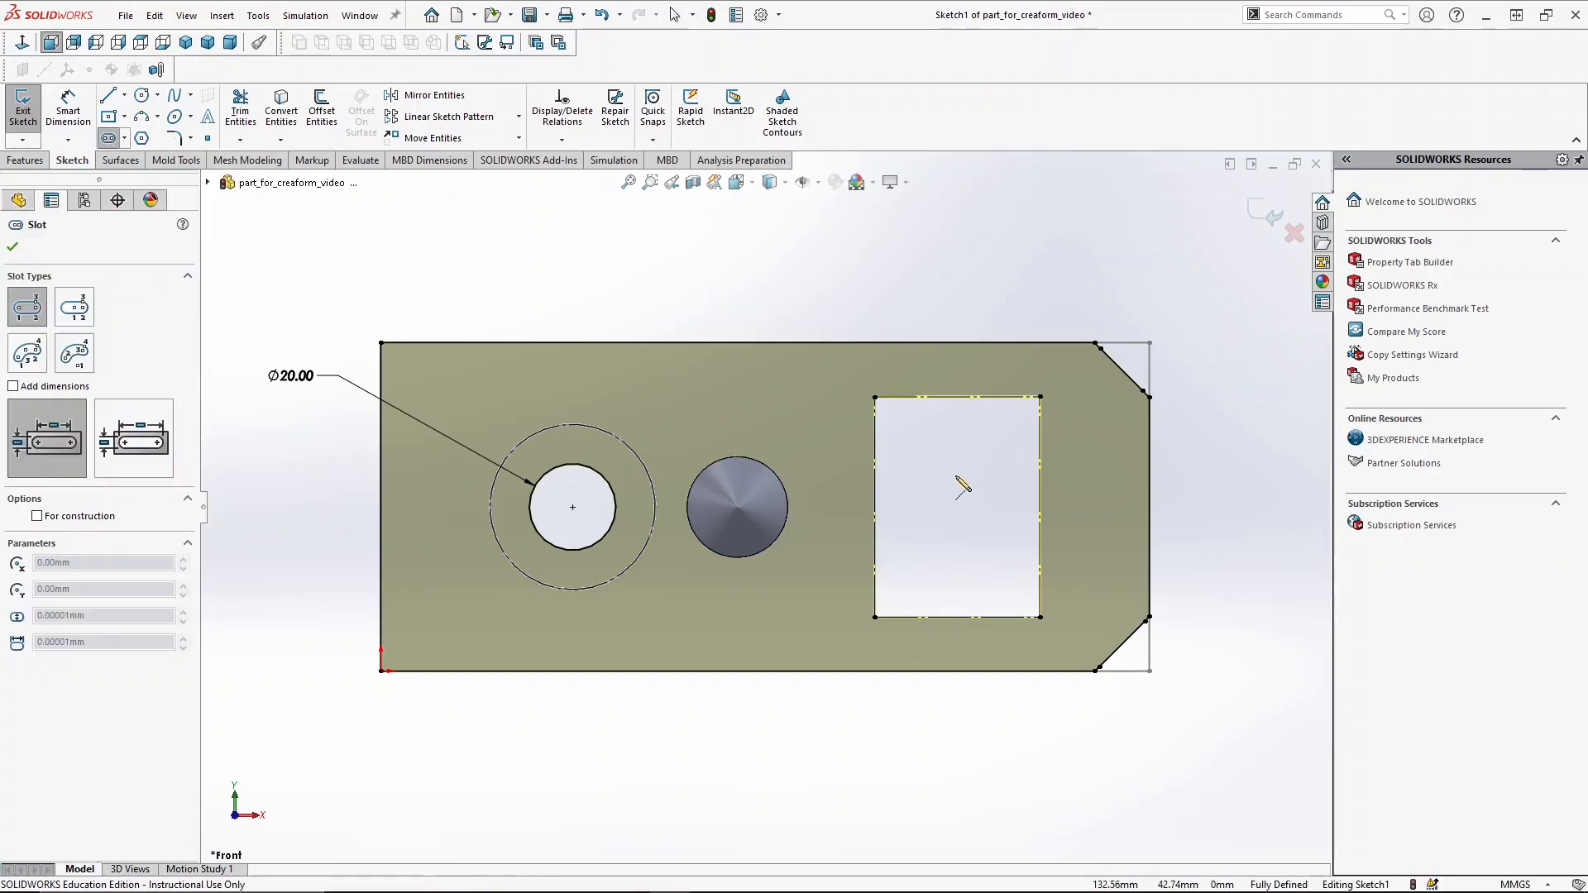
click(957, 397)
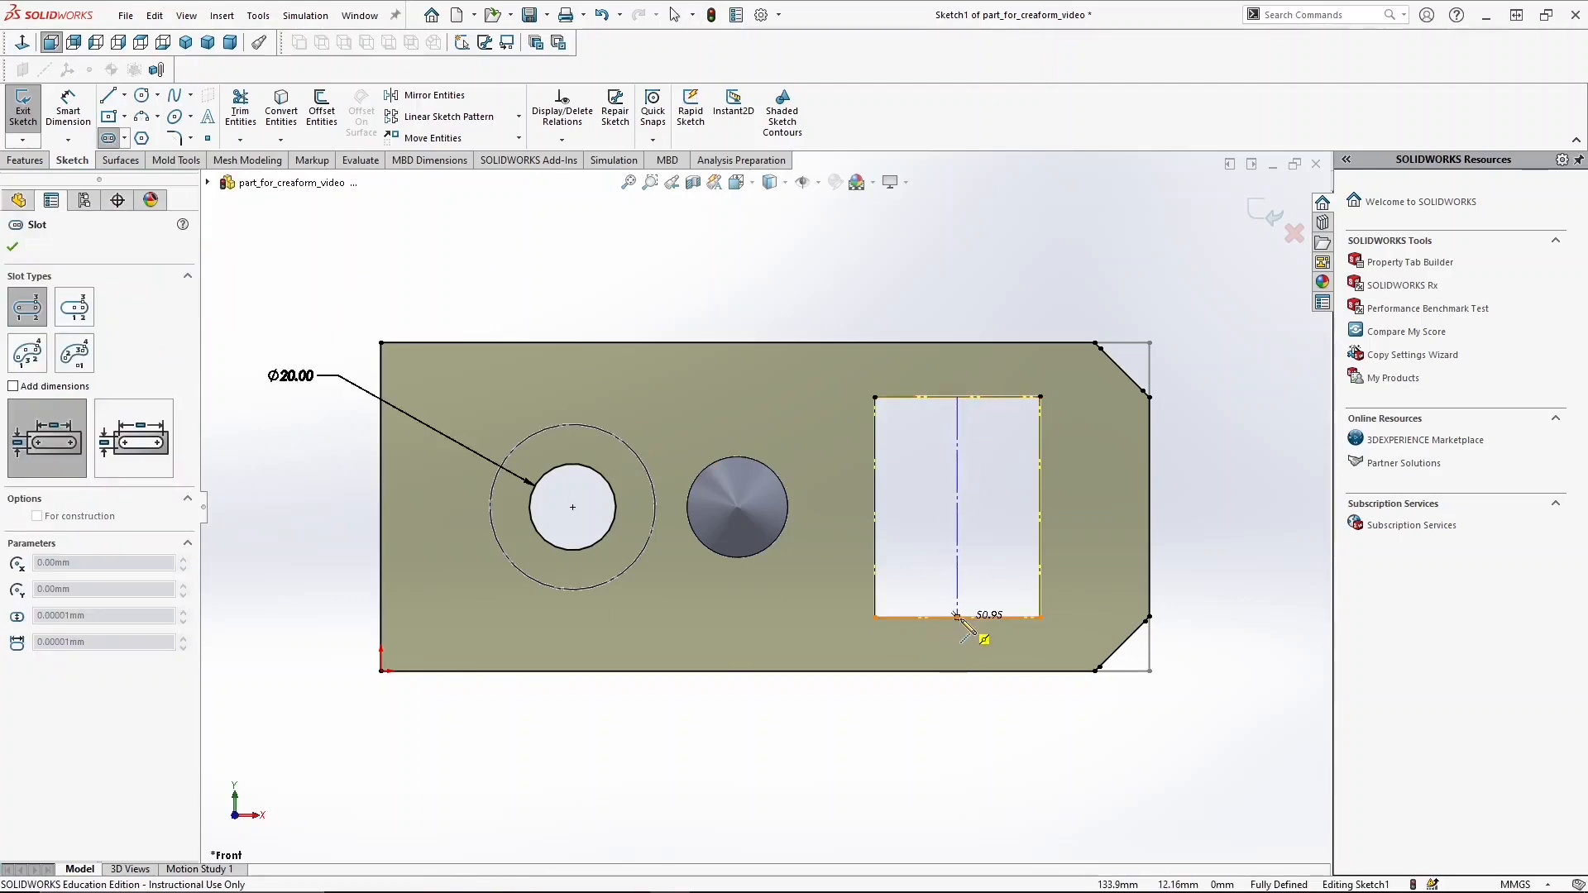
click(957, 617)
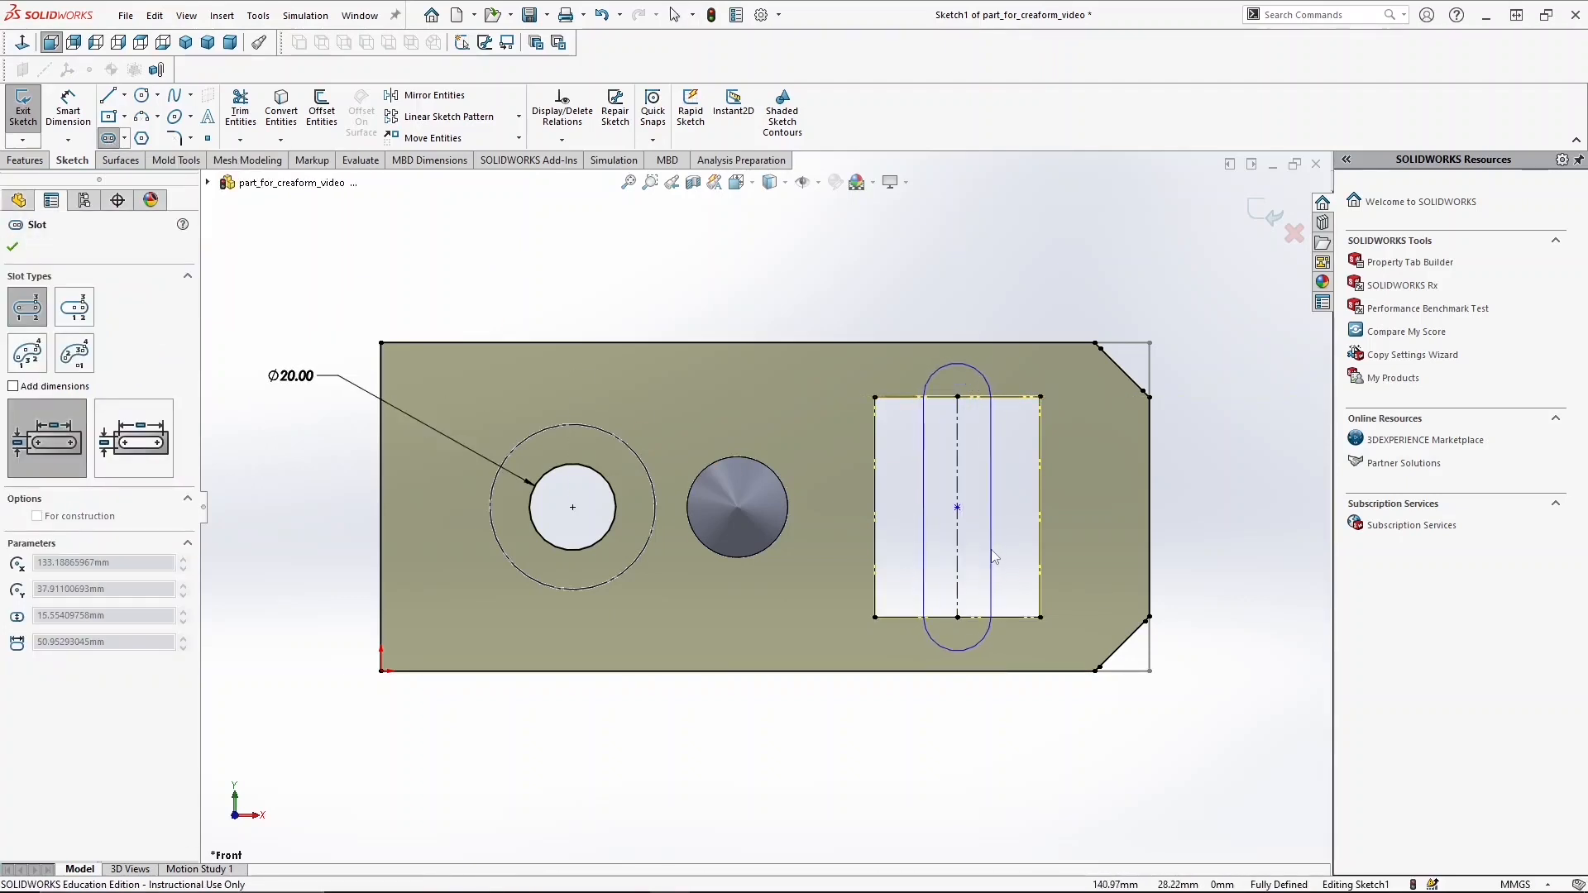
click(957, 651)
key(Escape)
Dimension the slot's upper end arc with a 7 mm radius
key(d)
click(965, 367)
click(738, 285)
text(1)
key(Return)
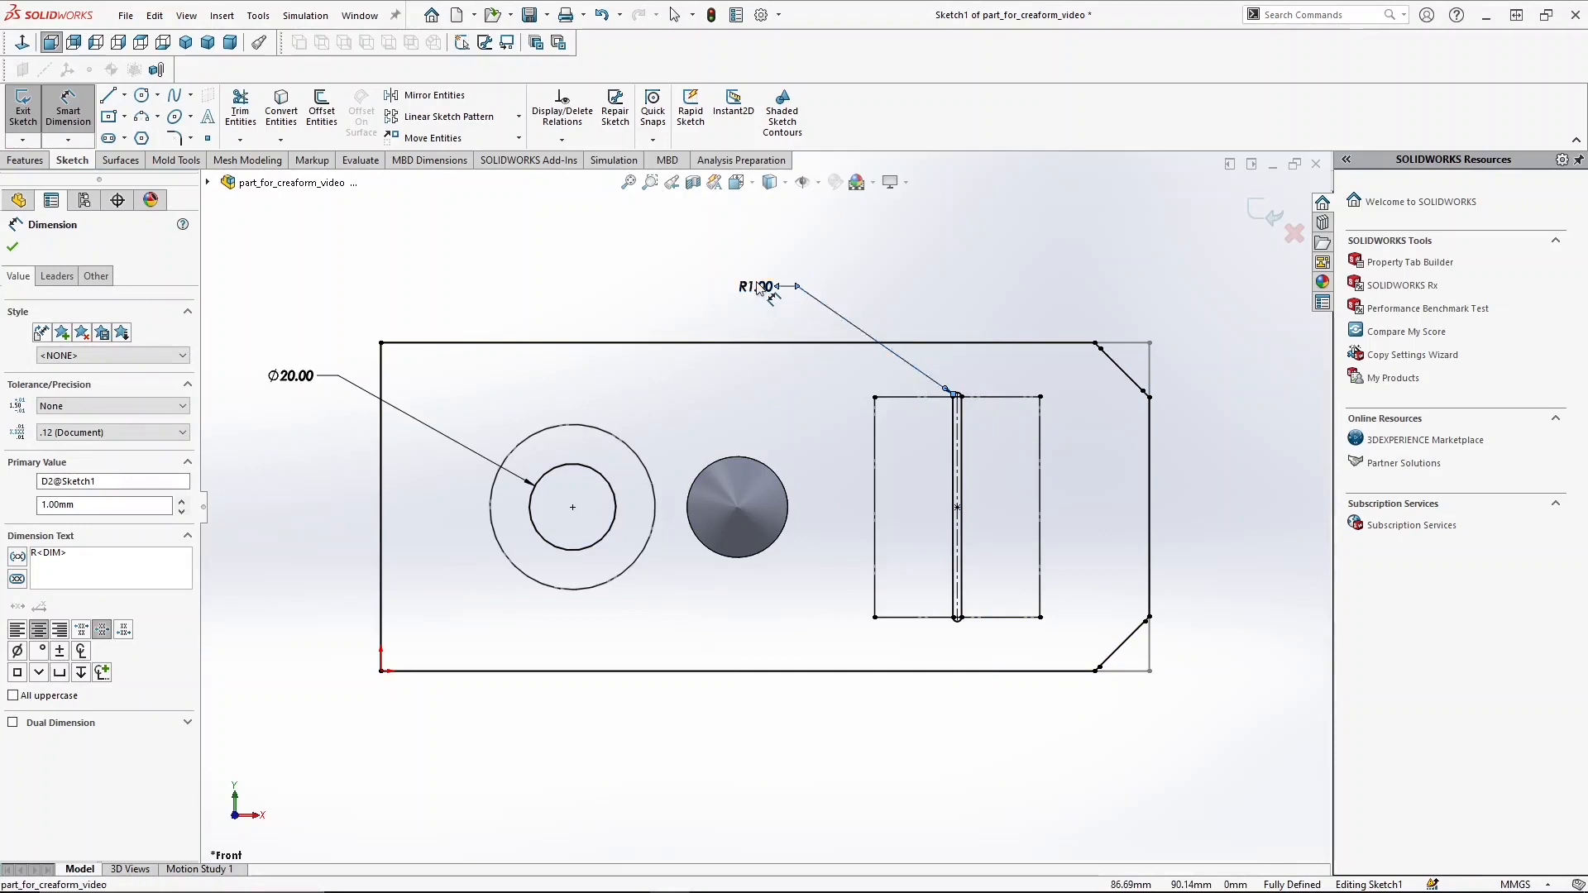
double_click(759, 287)
text(7)
key(Return)
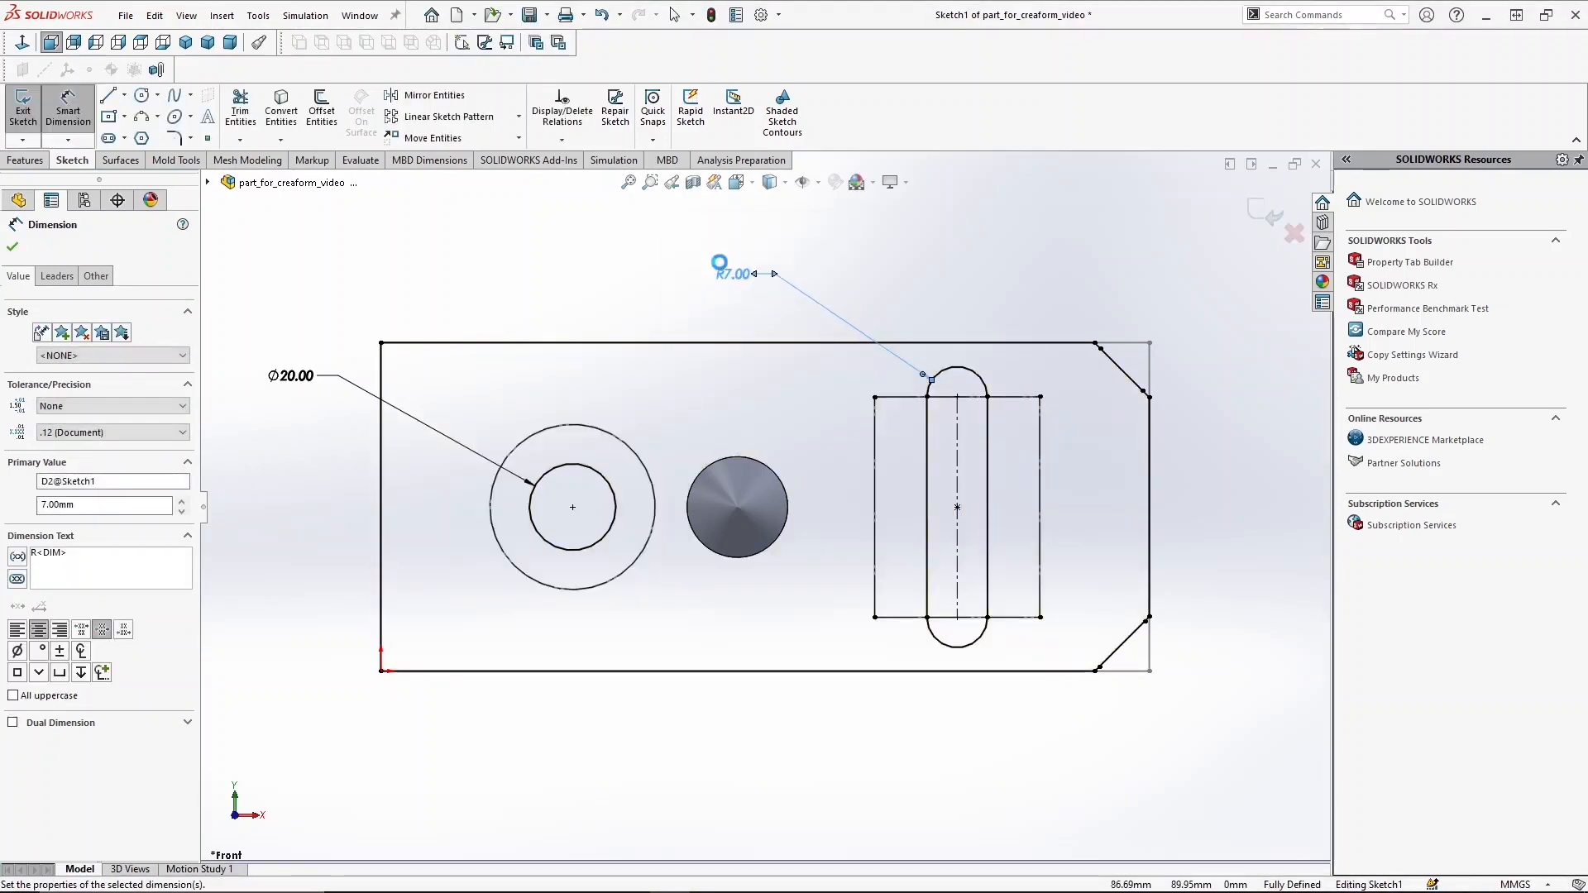
click(12, 247)
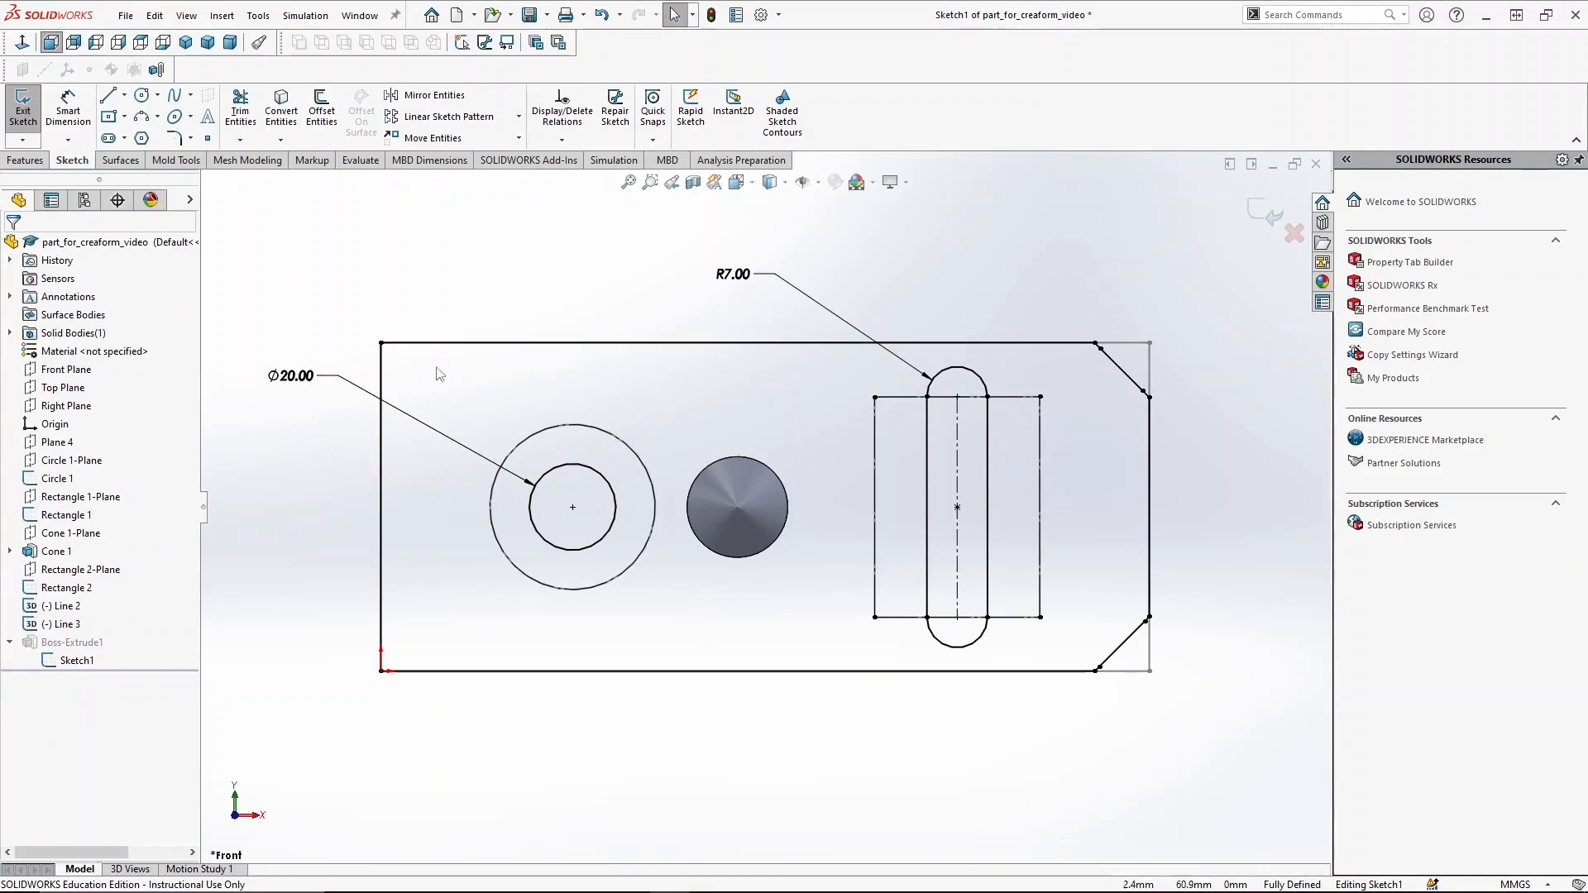
Round the plate outline's two uncut corners with 10 mm sketch fillets and exit the sketch to rebuild the plate
click(184, 140)
click(380, 342)
click(380, 671)
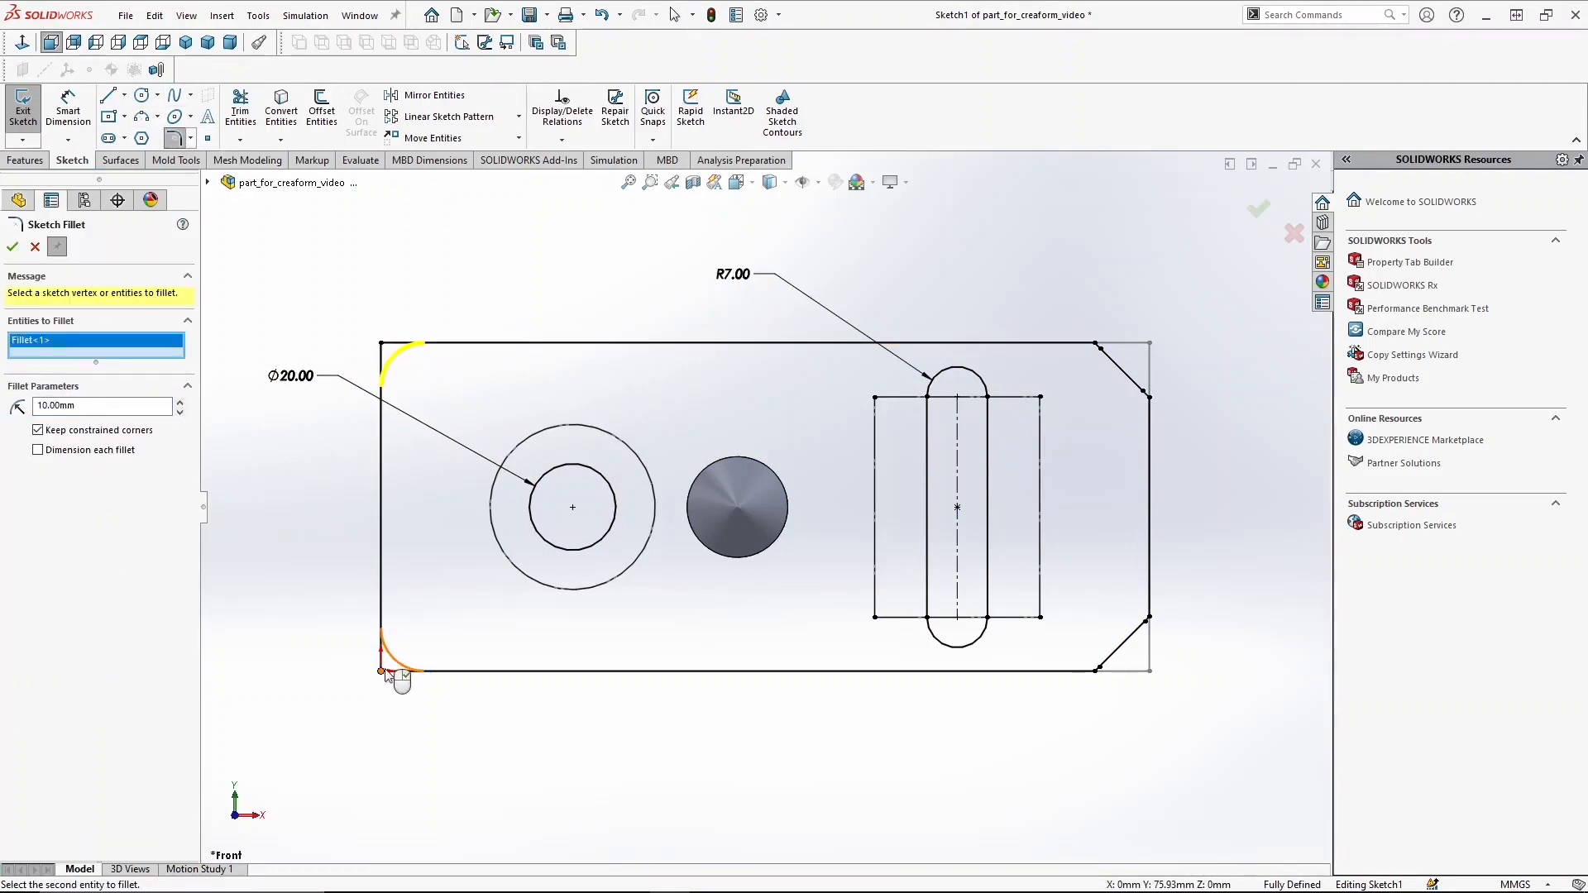
click(12, 248)
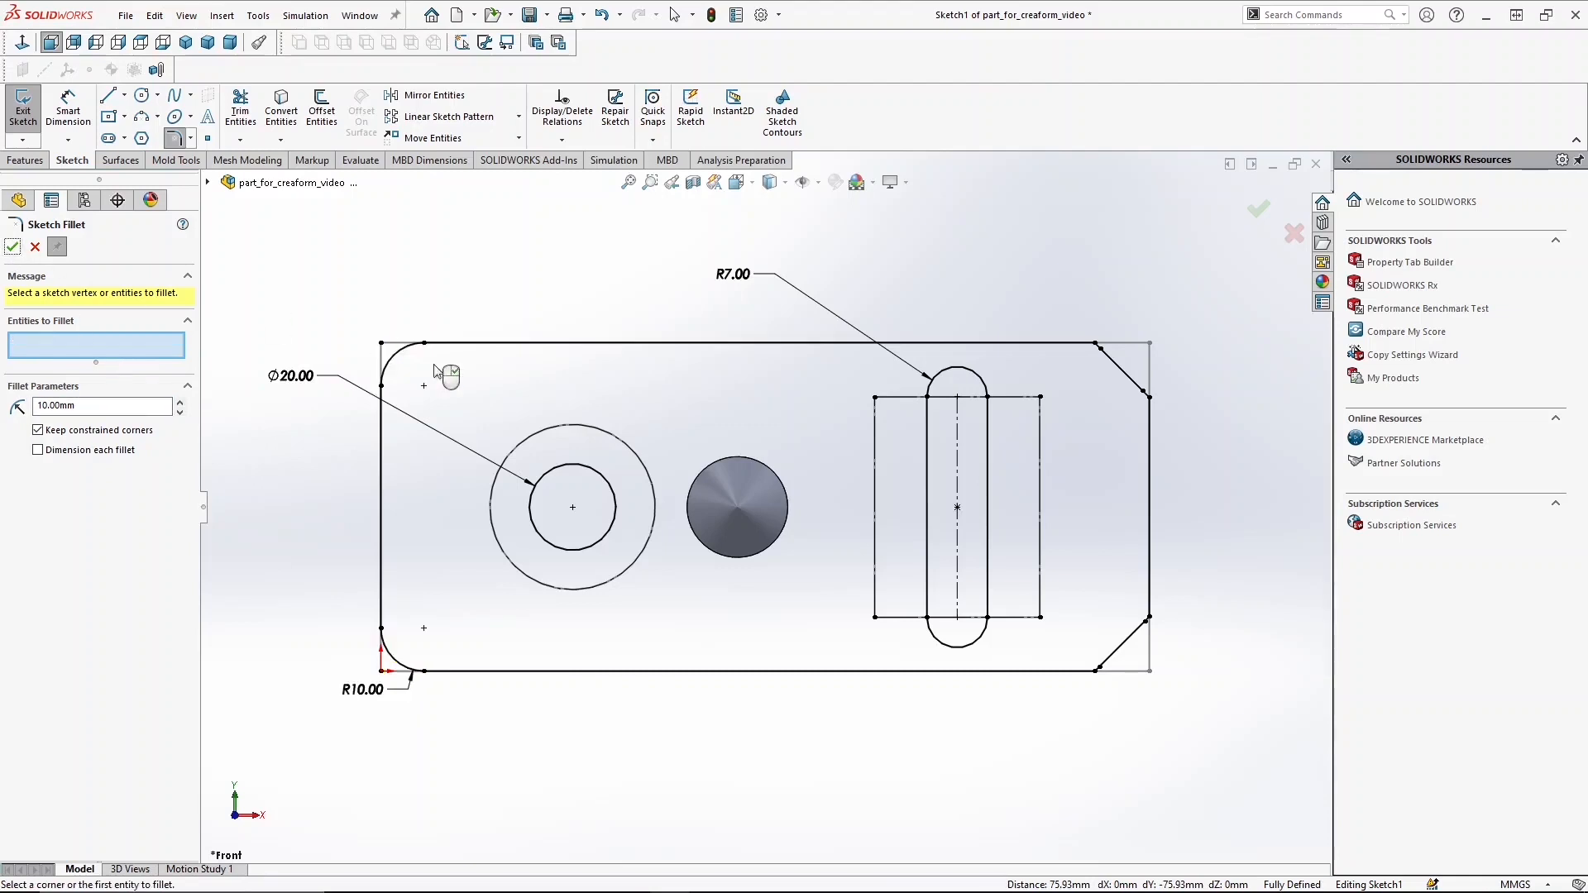
click(13, 247)
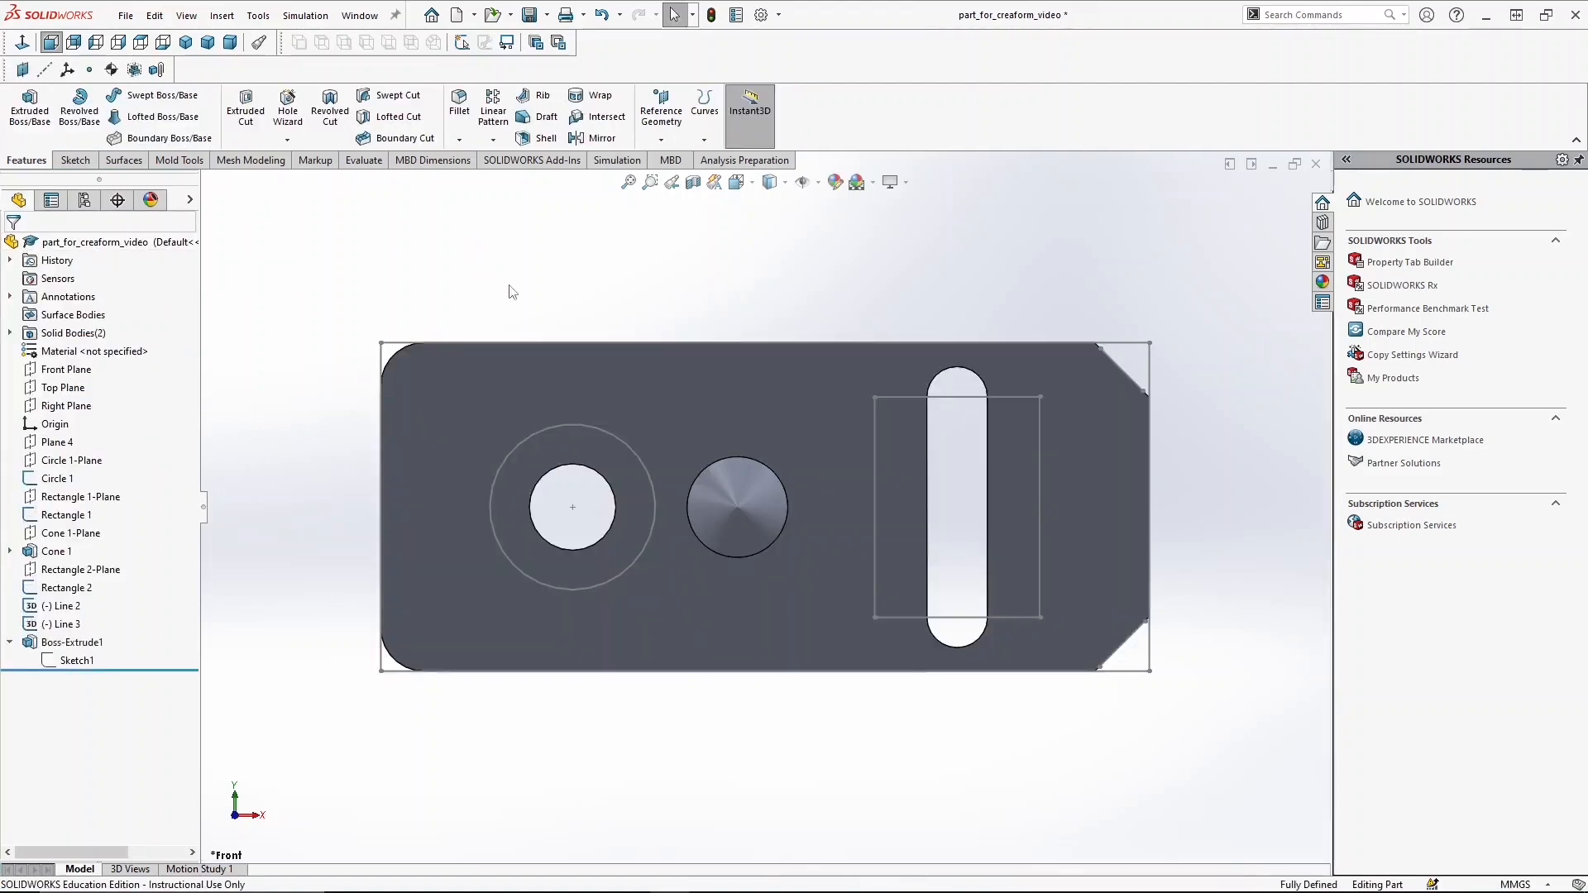
Export the part to the Desktop as an STL file named part_for_creaform_video, replacing the existing file
middle_drag(613, 306, 989, 391)
middle_drag(548, 460, 633, 523)
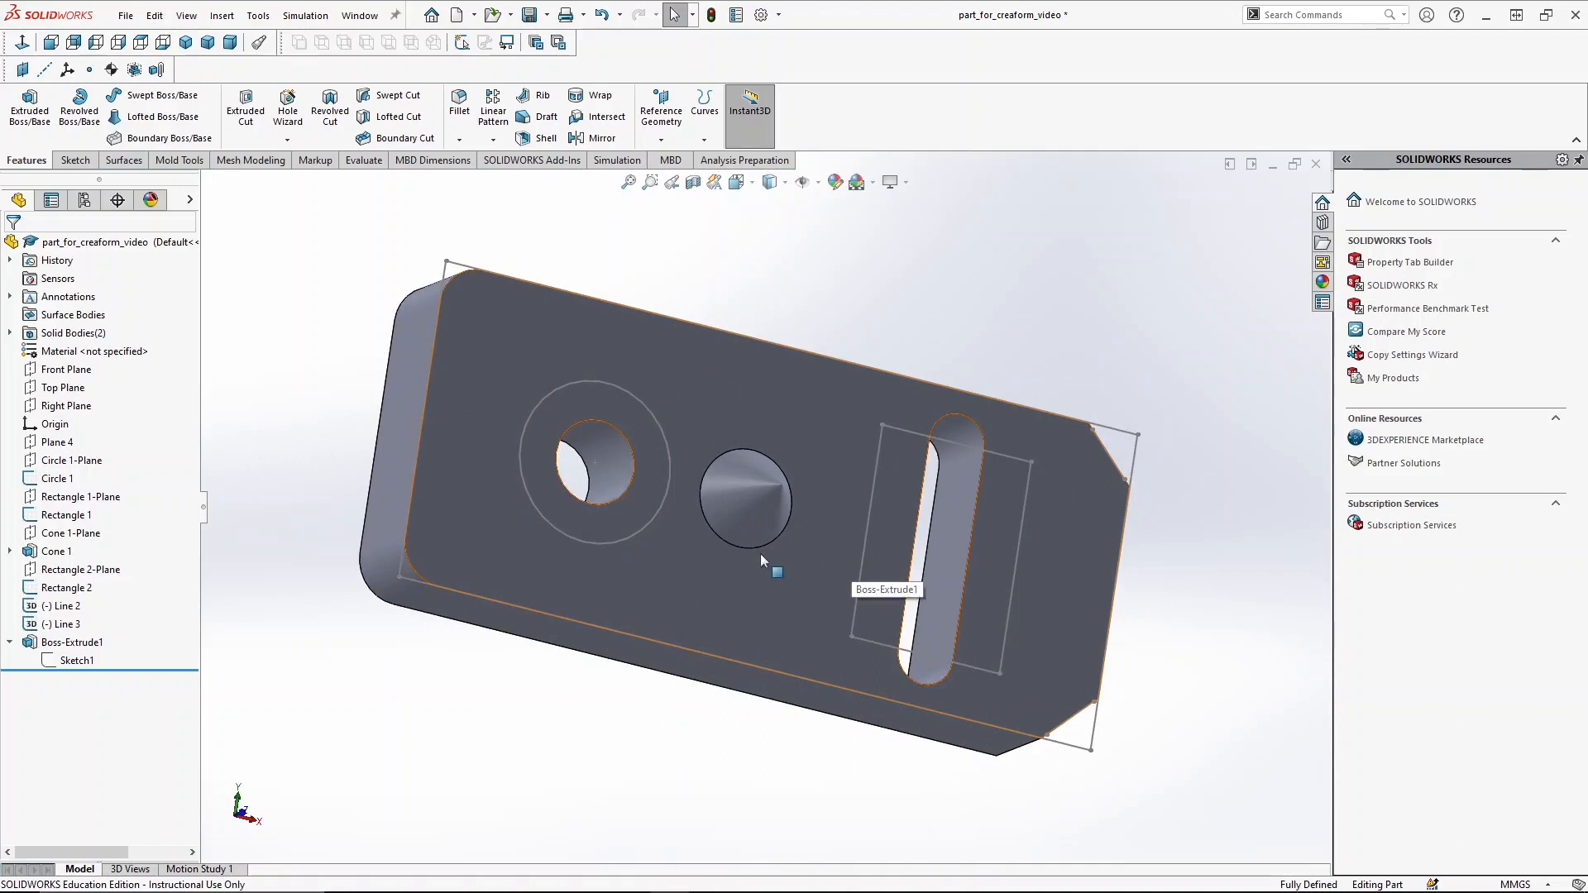
scroll(761, 530, up, 3)
click(128, 15)
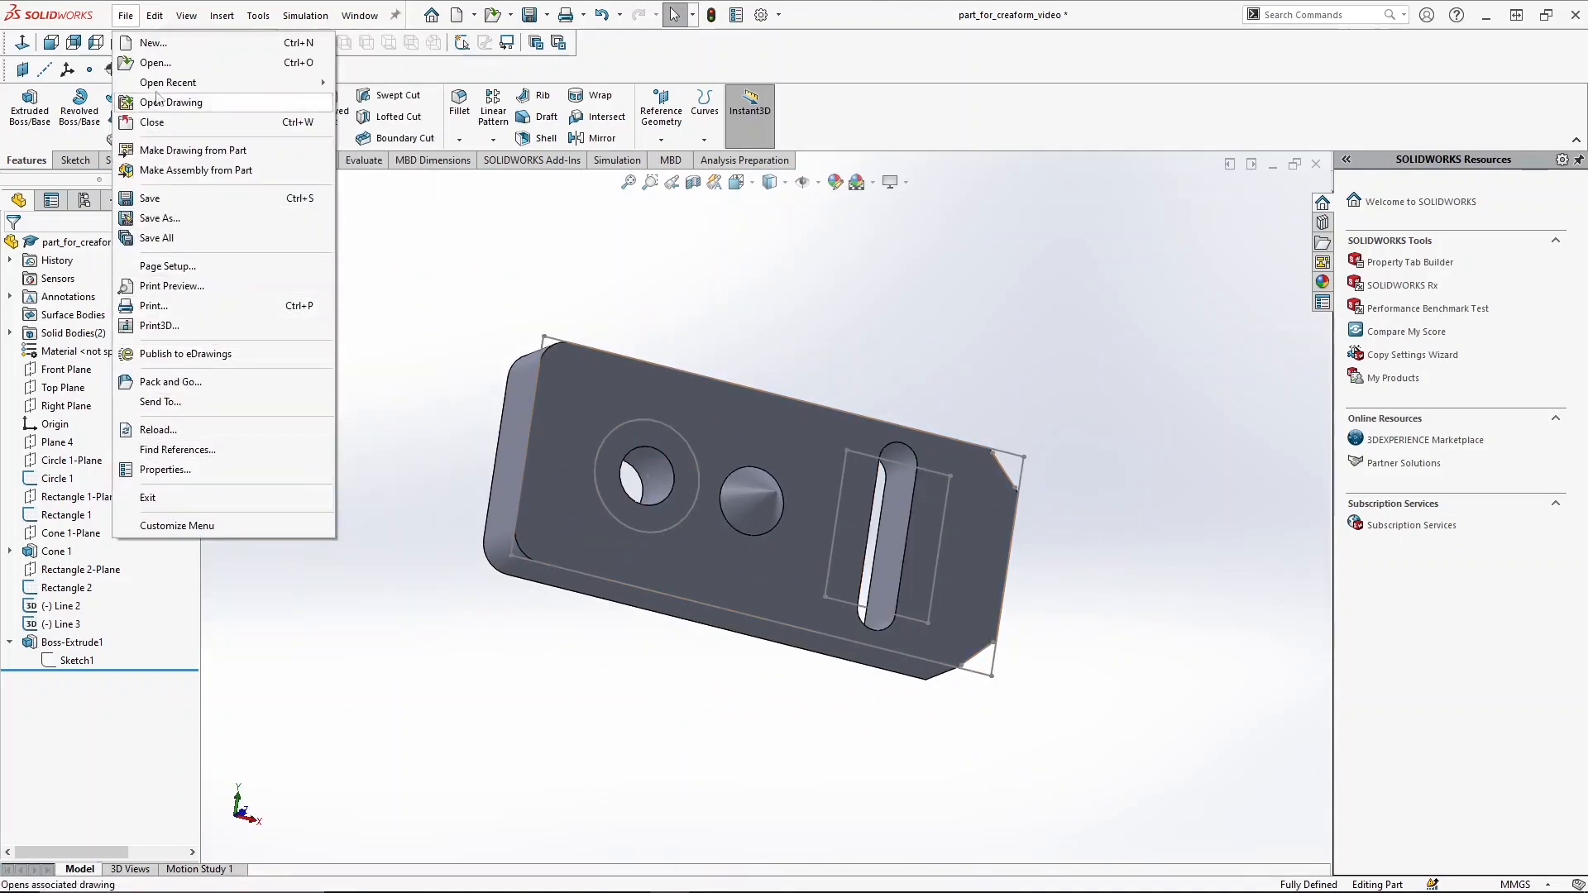
click(160, 218)
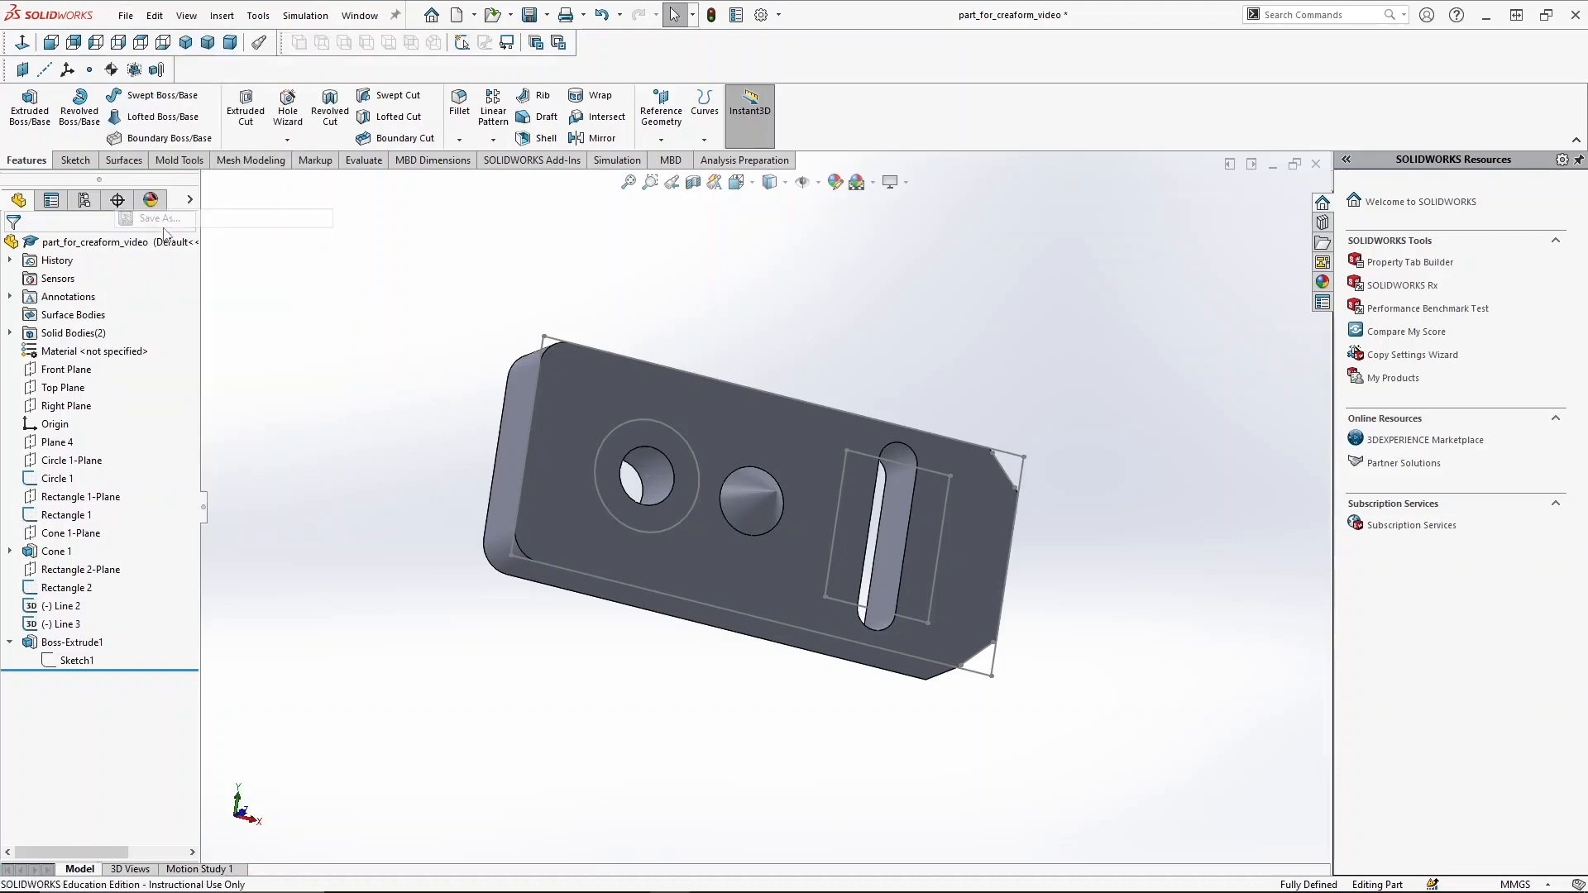
click(481, 526)
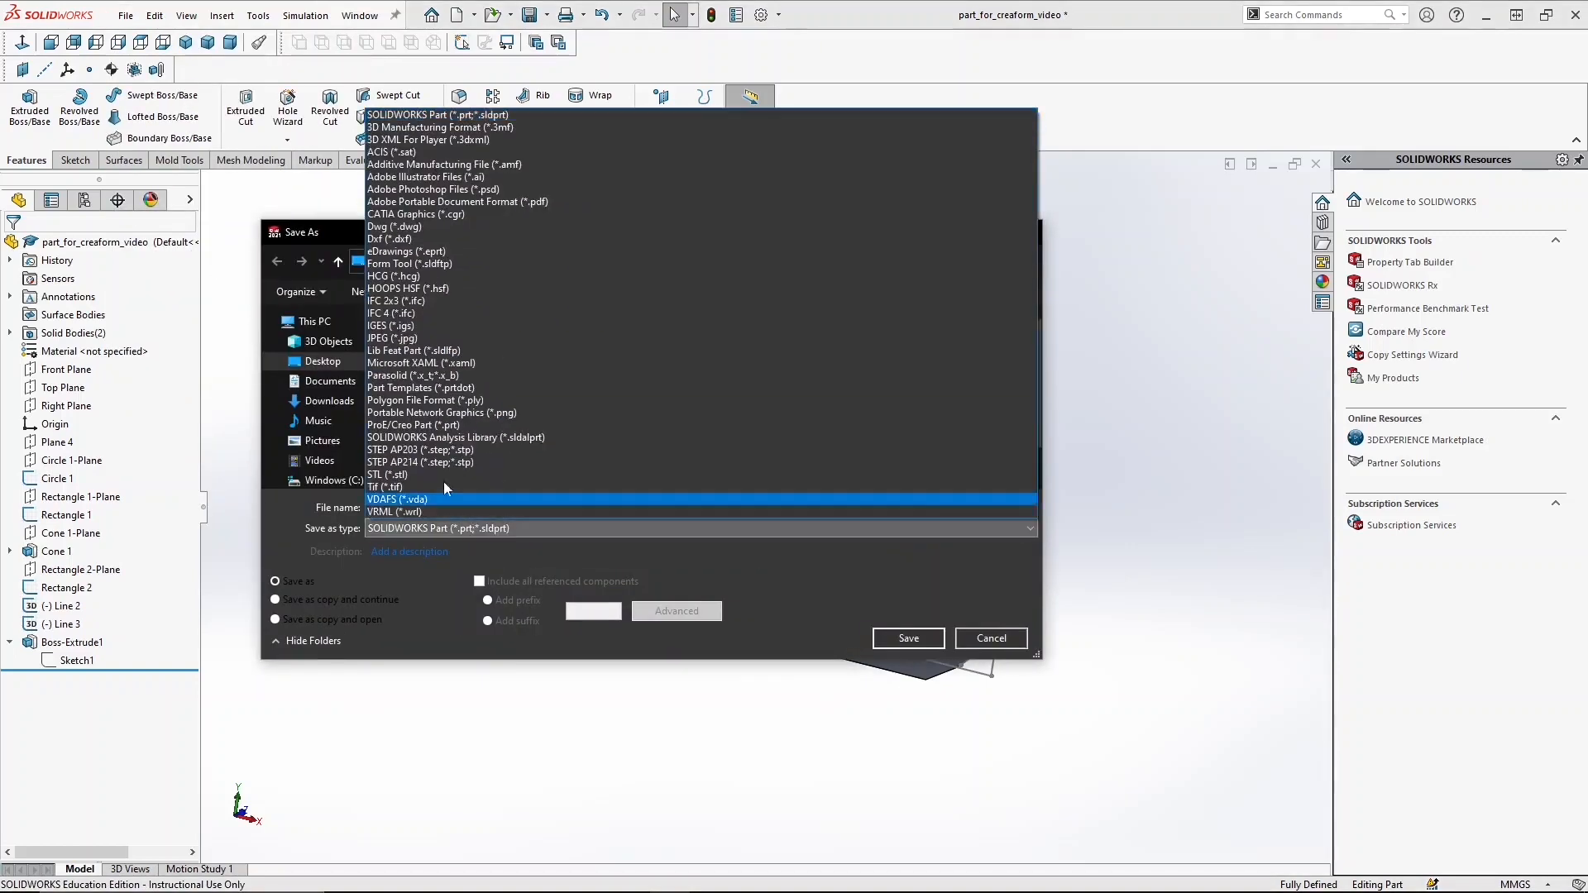
click(402, 475)
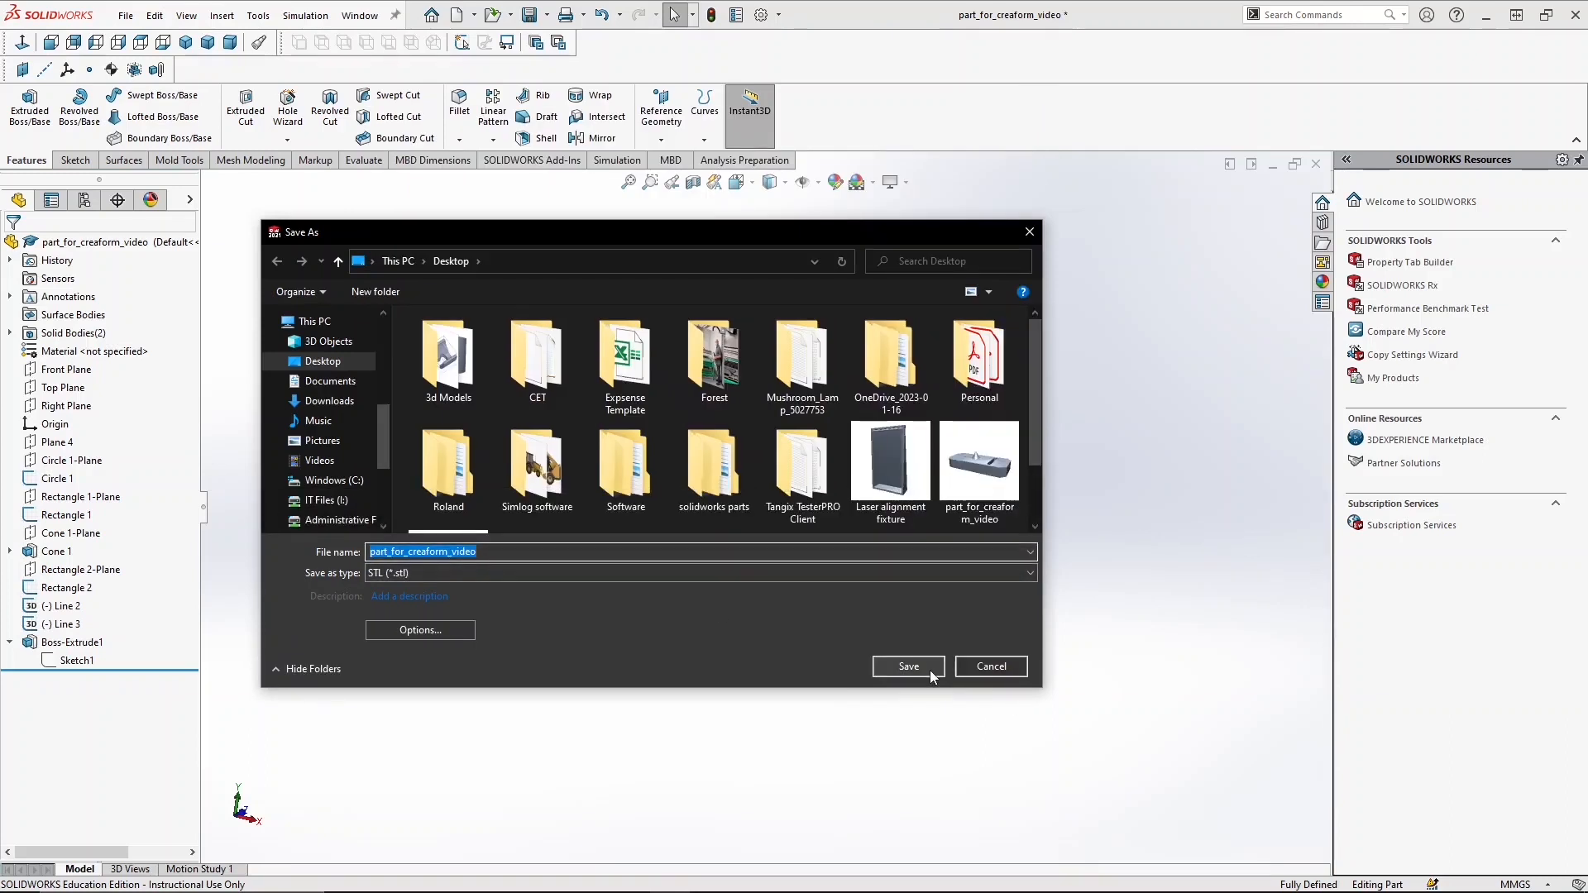
click(930, 670)
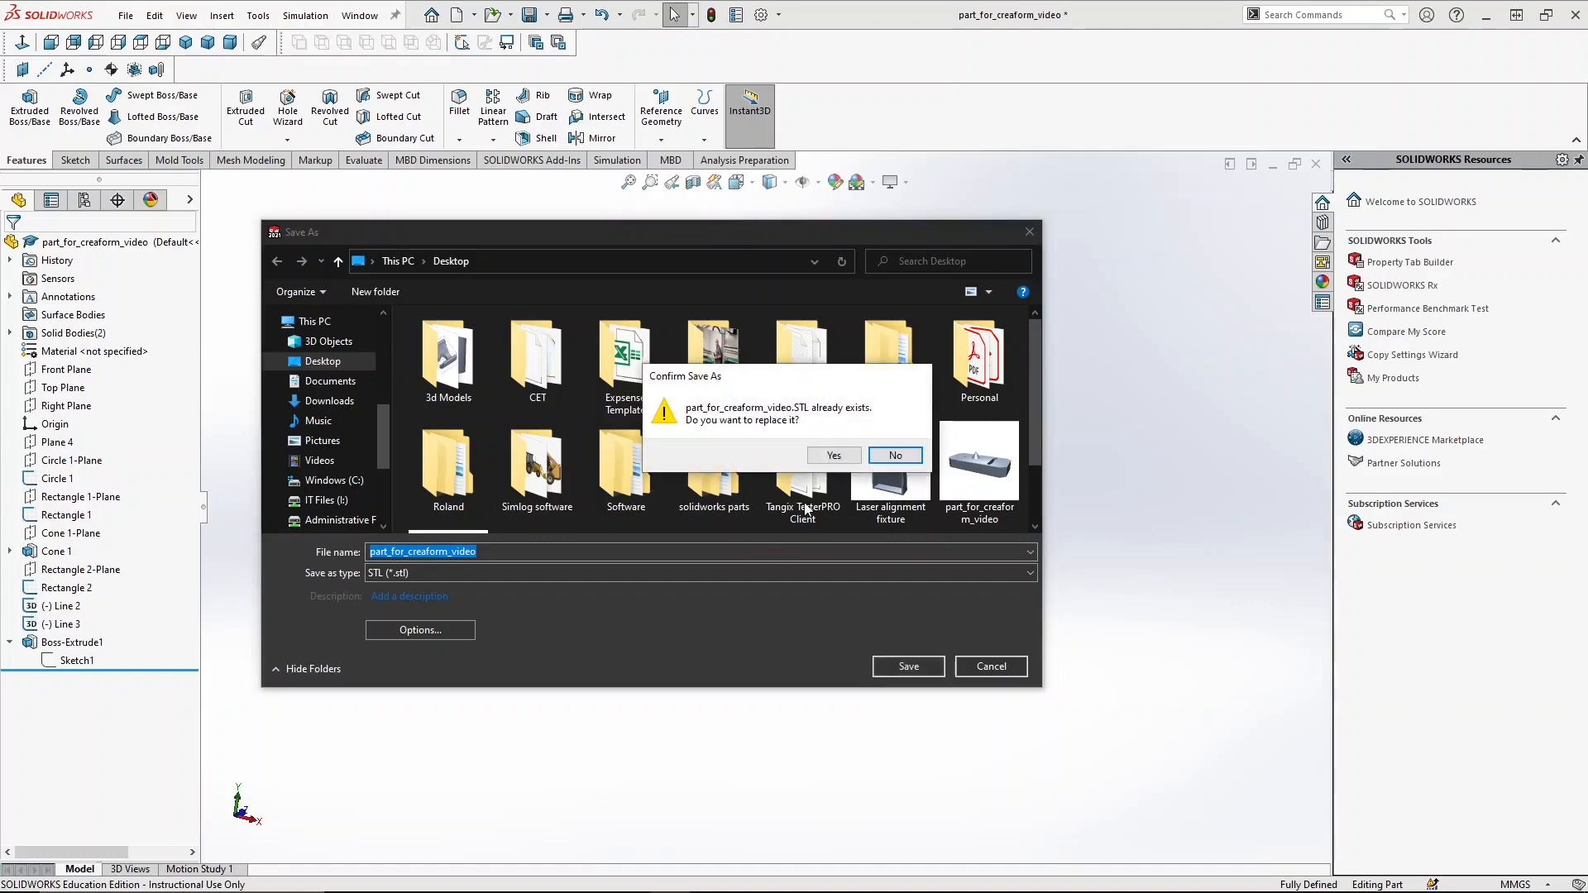
click(828, 462)
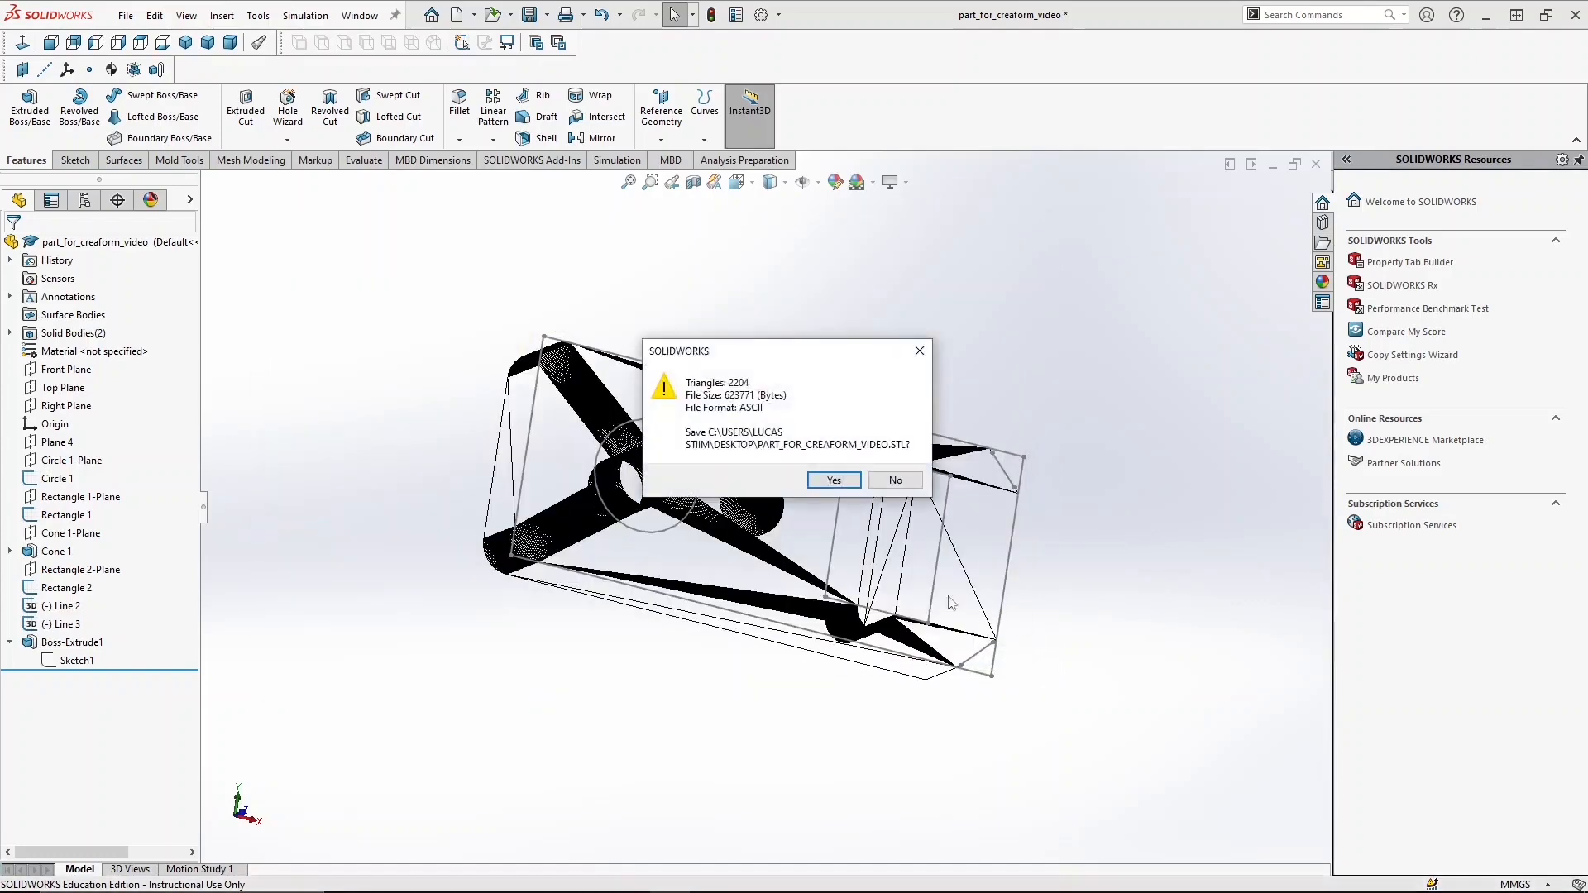
click(843, 480)
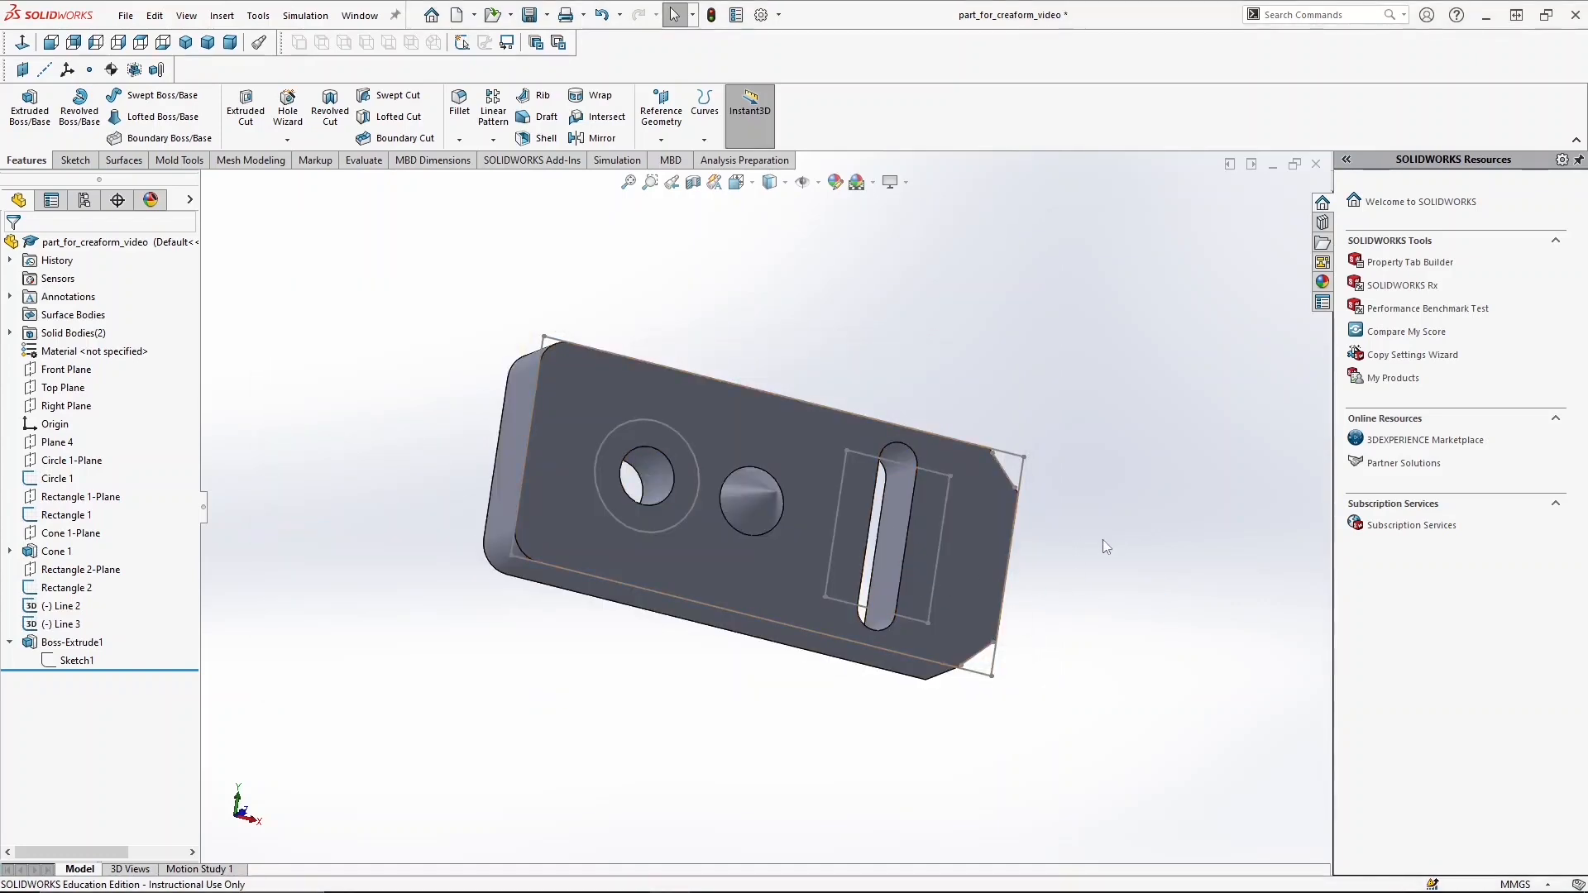
middle_drag(1107, 615, 663, 593)
key(ctrl+1)
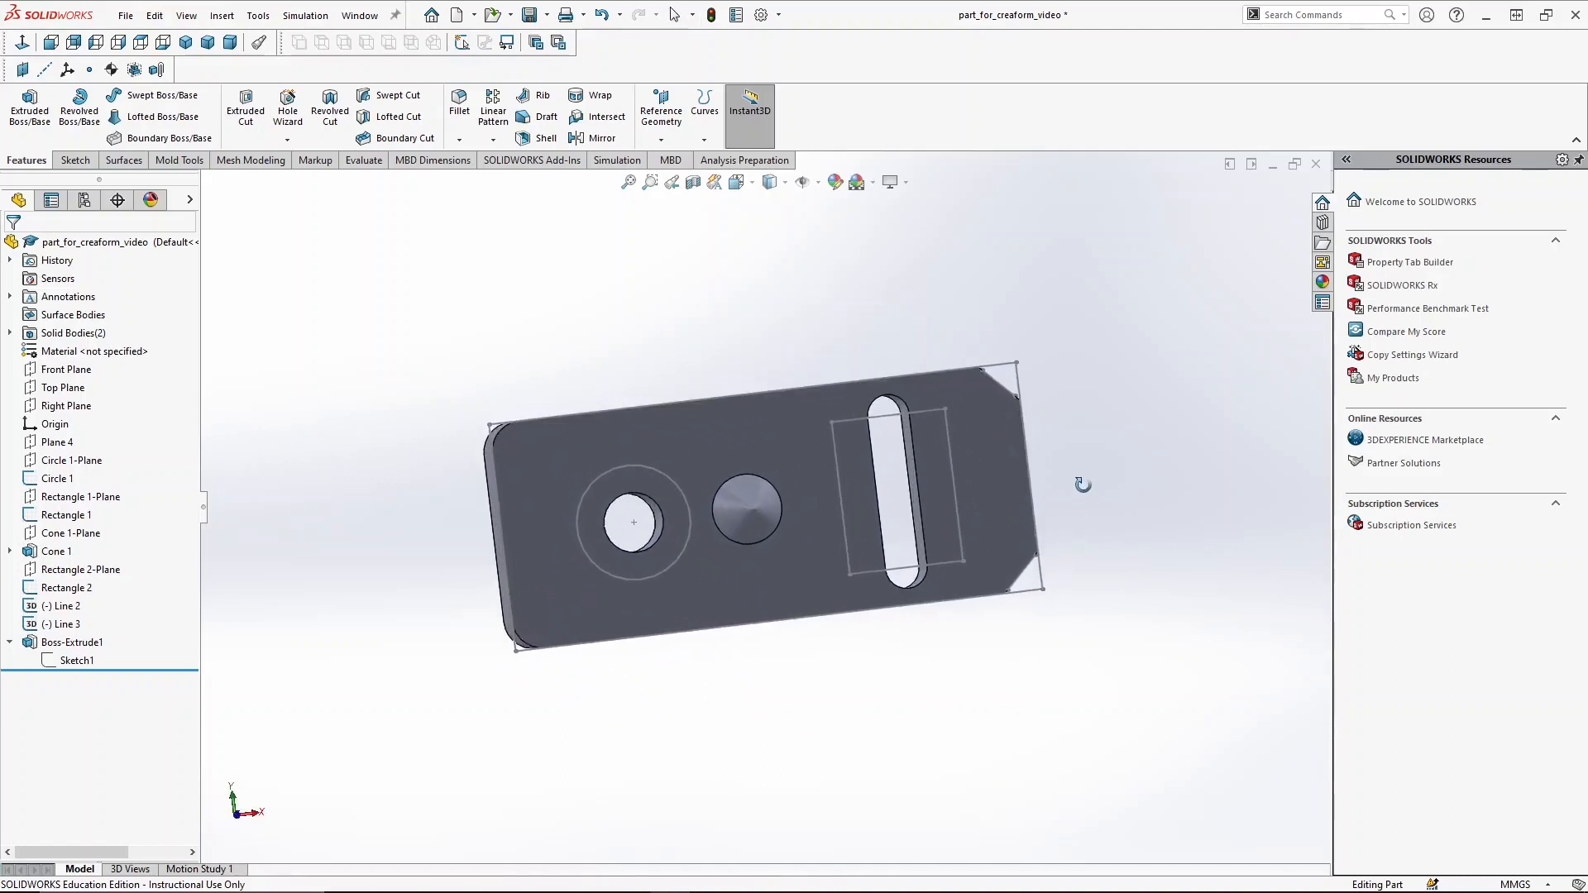